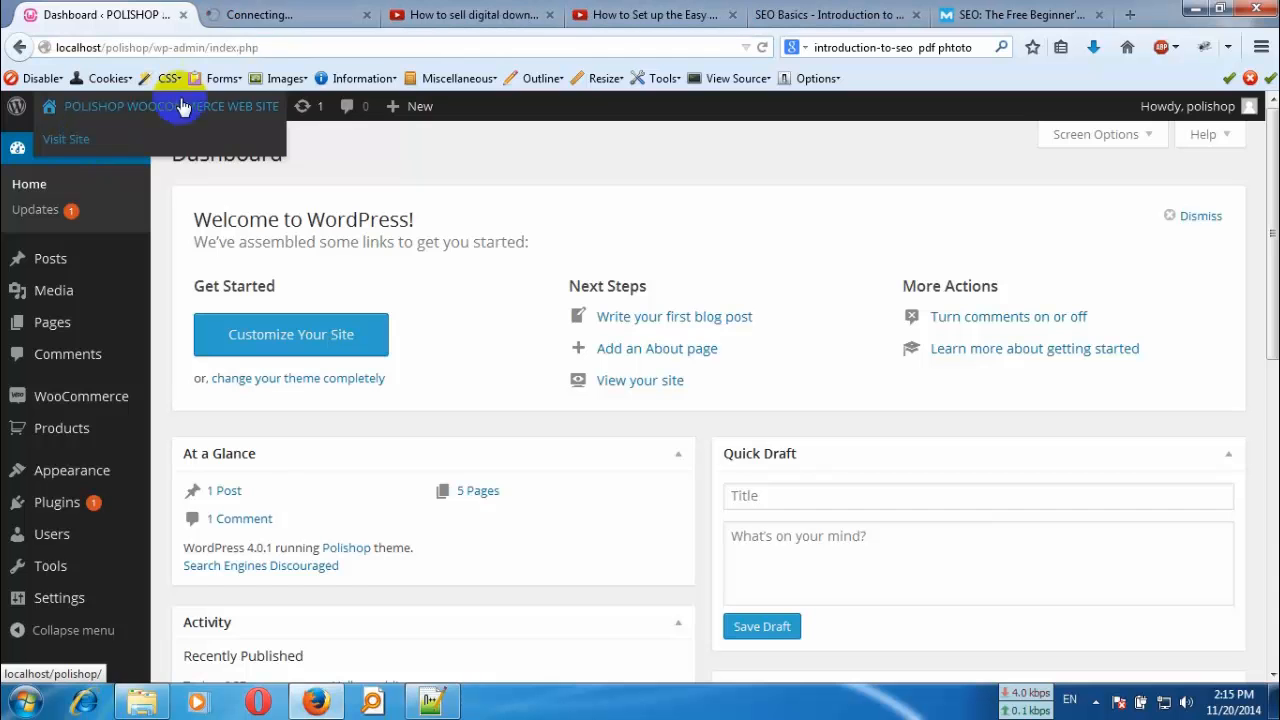
# - Look over the PoliShop storefront home page, including its banner and featured products, and return to the WordPress dashboard
pyautogui.click(277, 22)
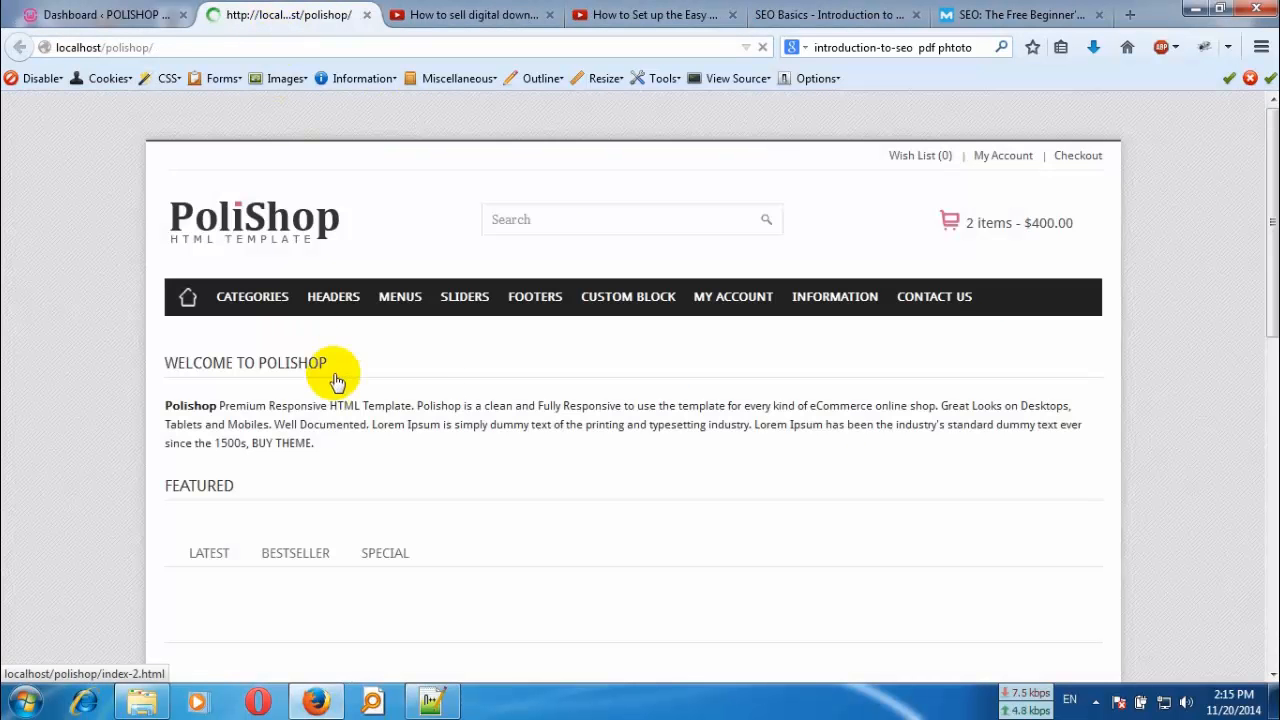
pyautogui.scroll(-15, 486, 357)
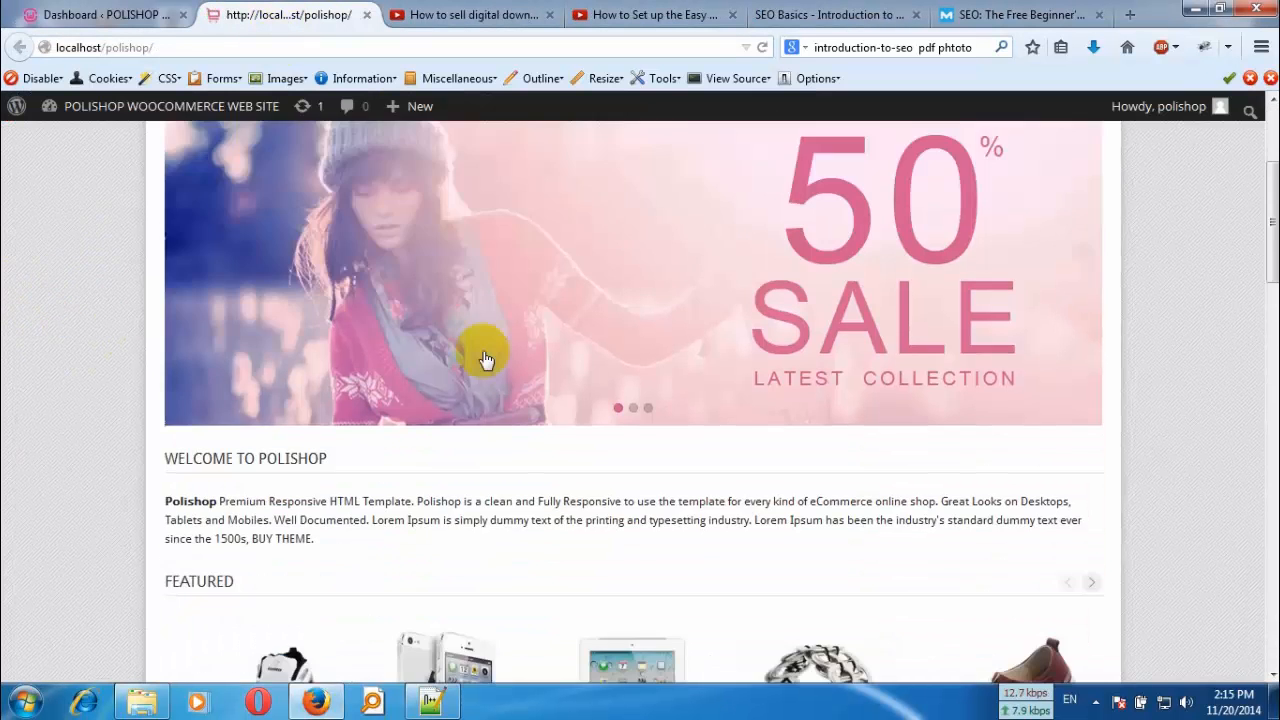
pyautogui.scroll(15, 474, 418)
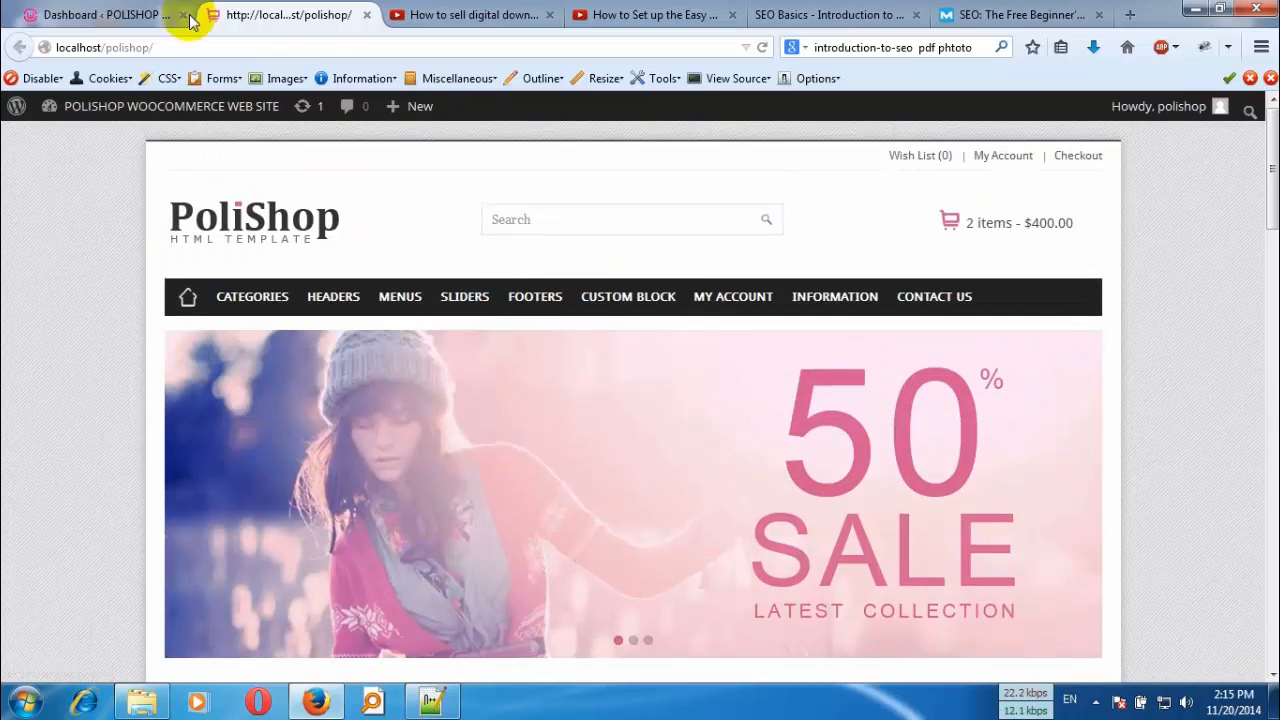
pyautogui.click(366, 15)
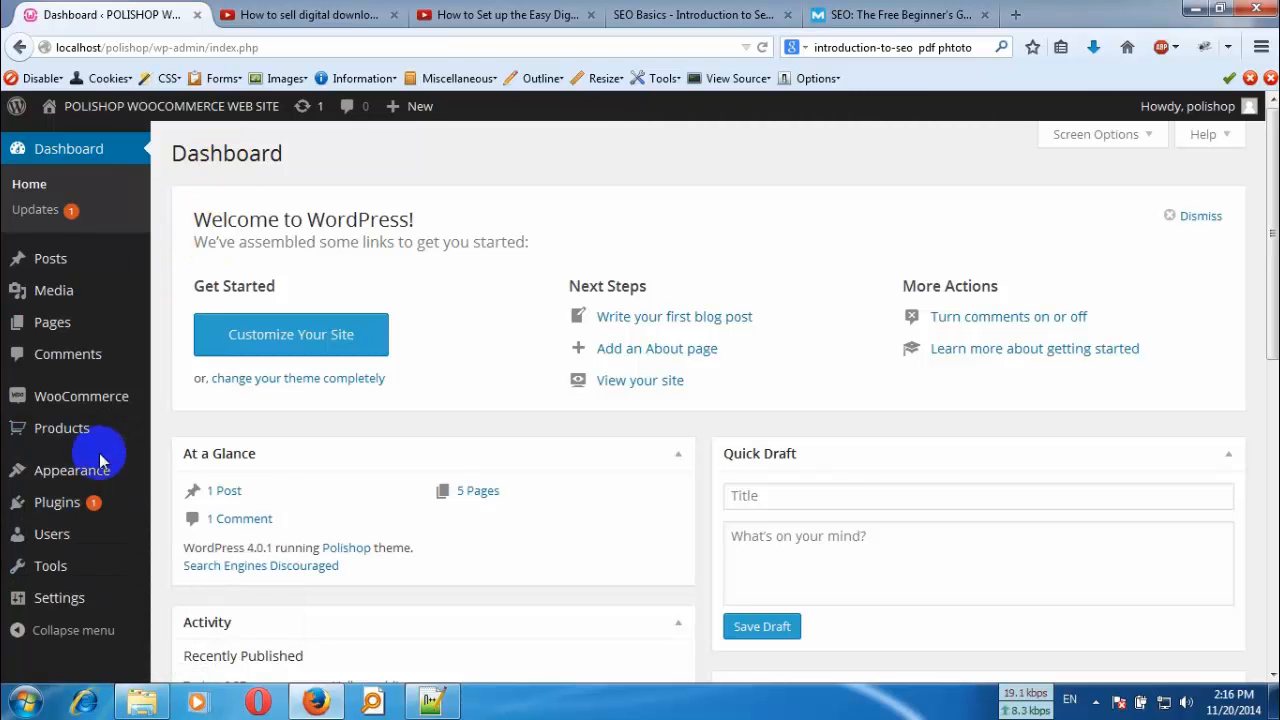
# - Start a new WooCommerce product and name it SEO Tutorial
pyautogui.moveTo(113, 415)
pyautogui.moveTo(110, 437)
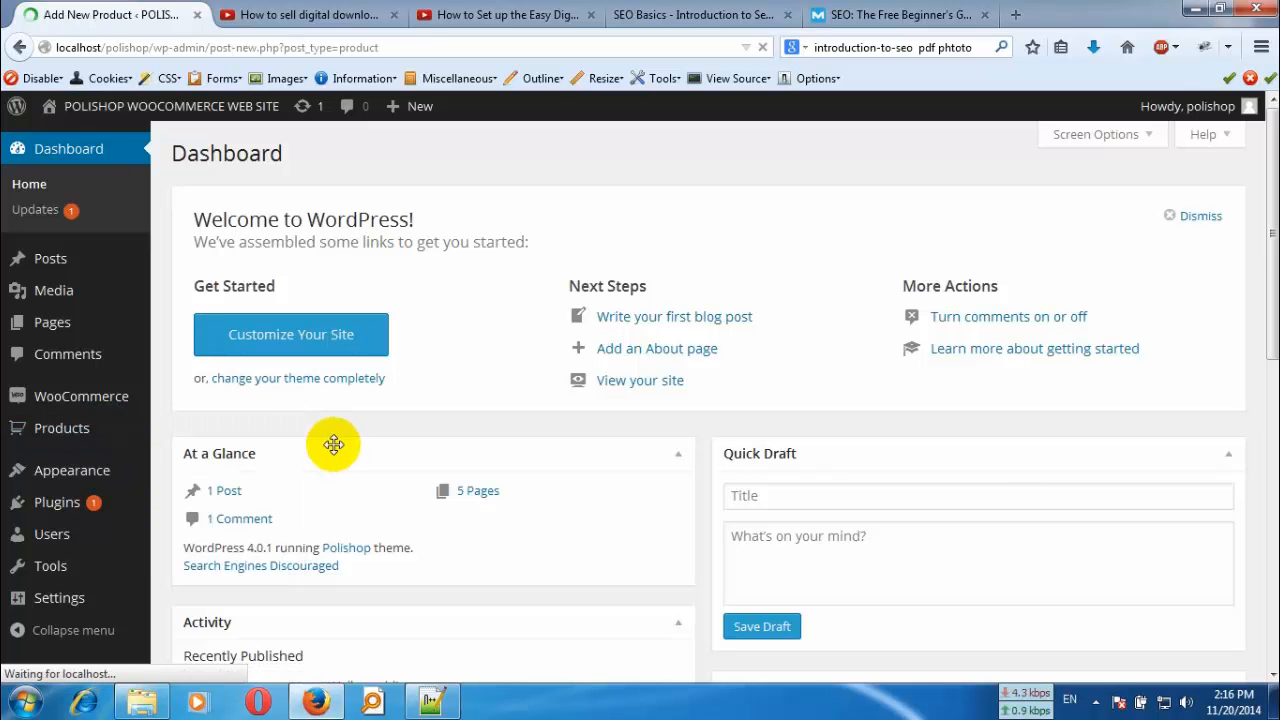
pyautogui.click(101, 445)
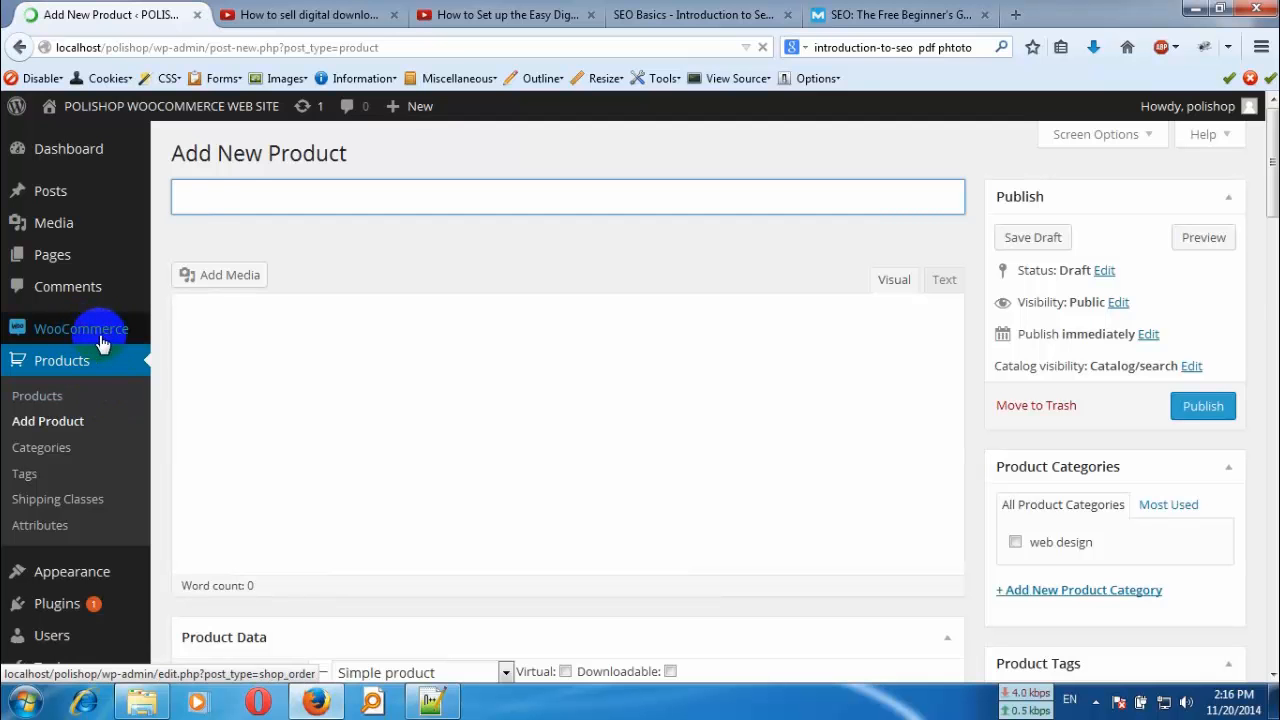
pyautogui.moveTo(118, 340)
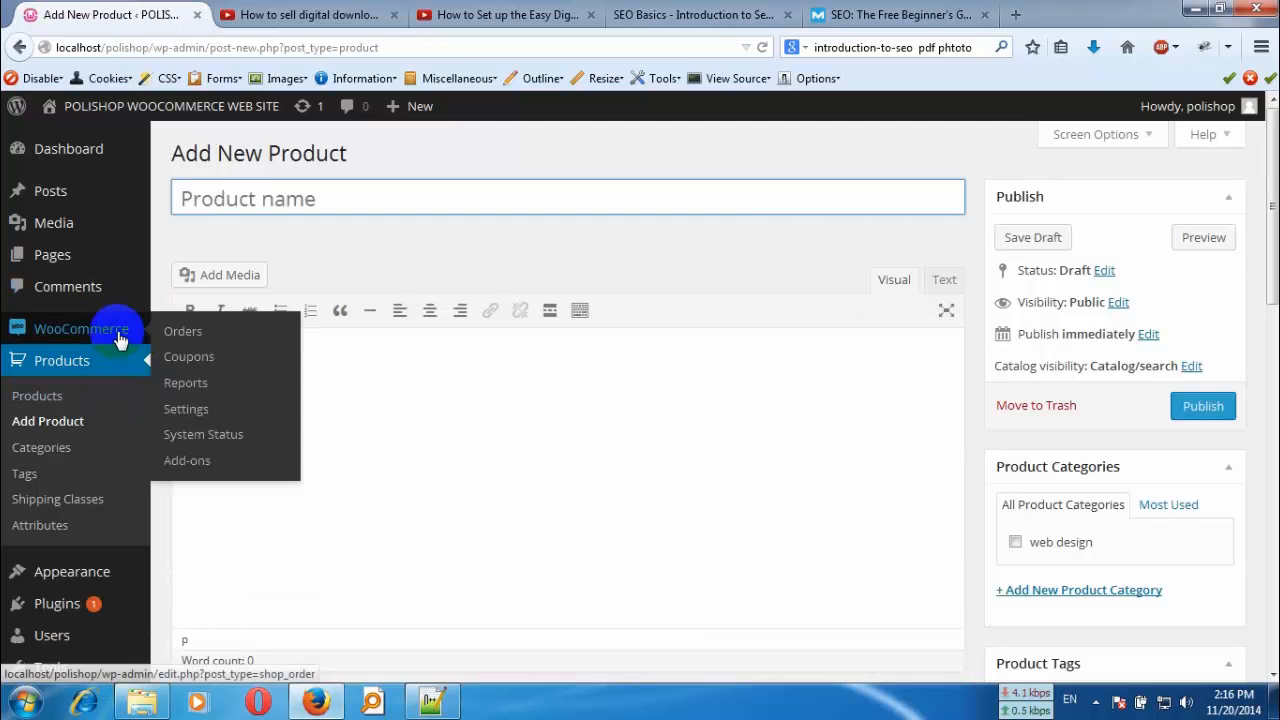
pyautogui.scroll(-5, 488, 272)
pyautogui.scroll(4, 457, 320)
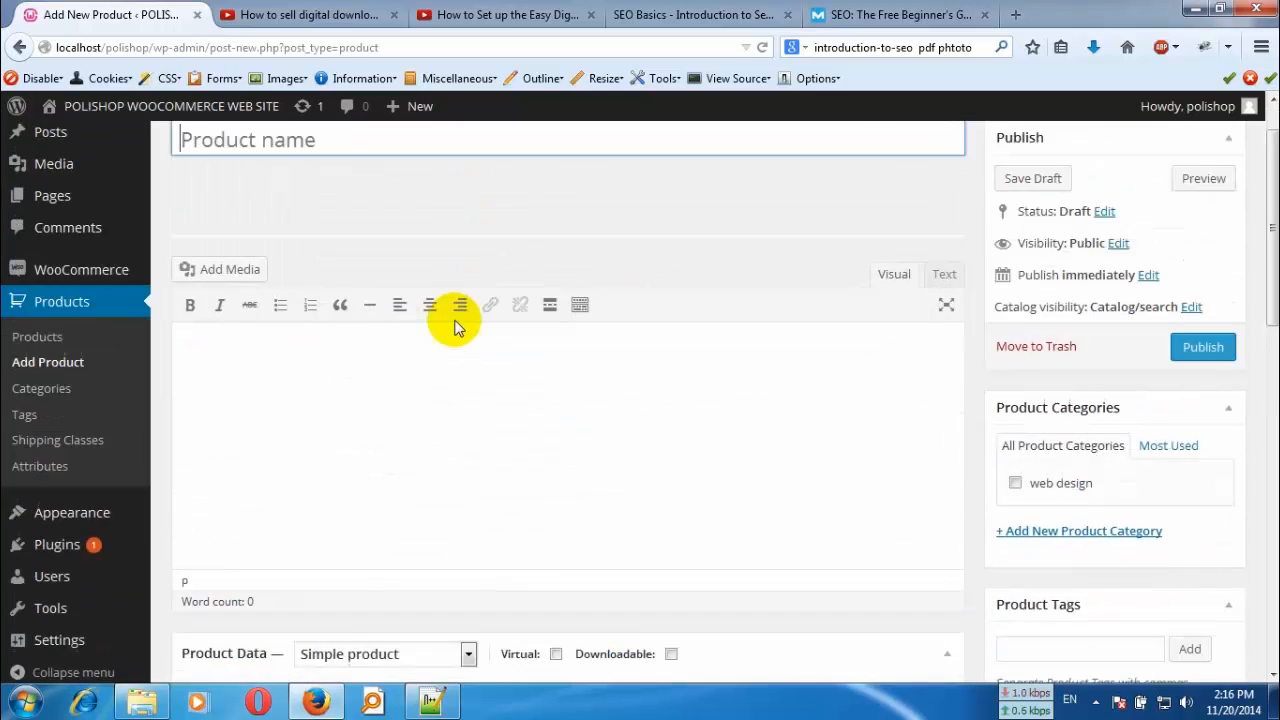
pyautogui.scroll(1, 457, 327)
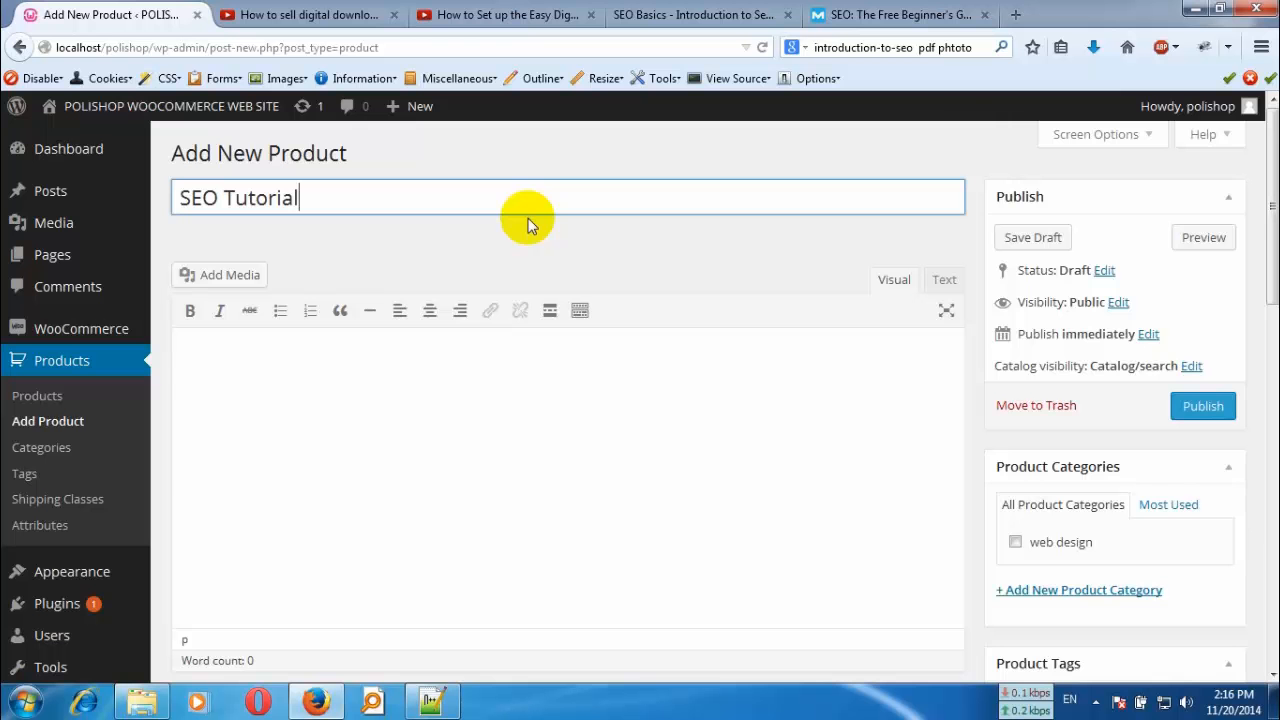
# - Copy the two introductory paragraphs of the SEO Basics article on webdesignfromscratch.com into the product description
pyautogui.click(297, 378)
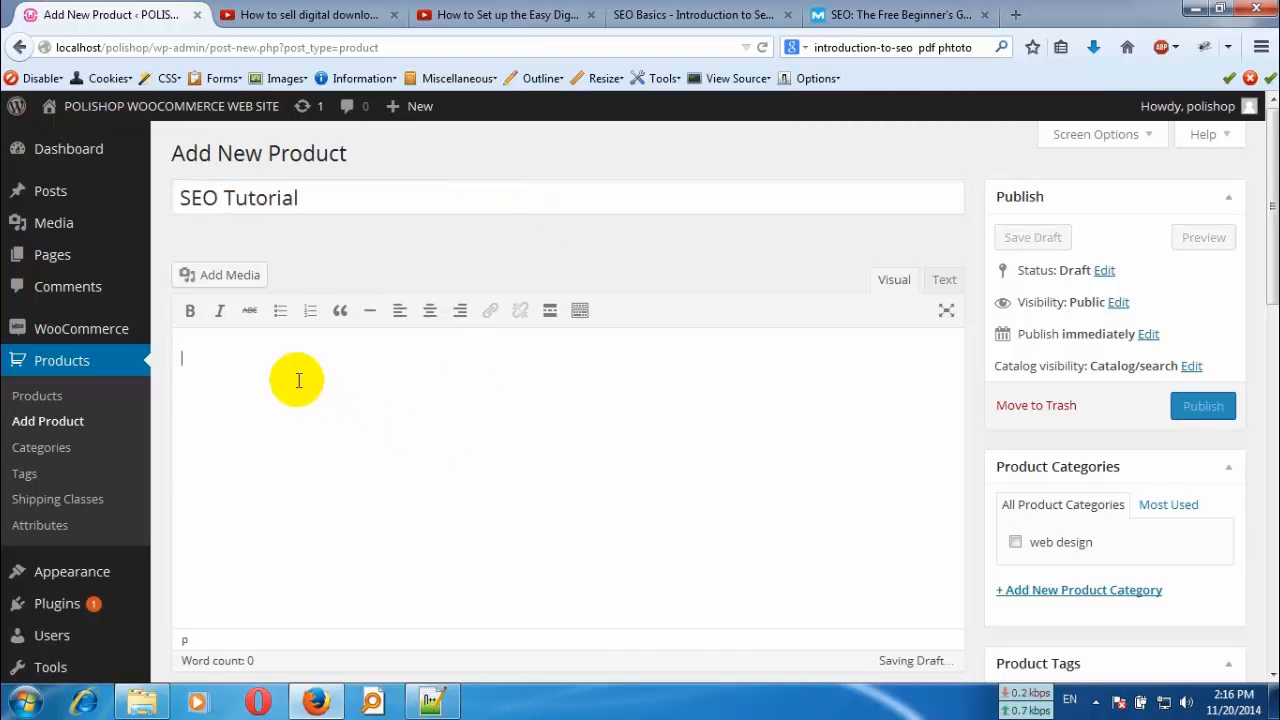
pyautogui.click(660, 14)
pyautogui.scroll(-2, 206, 363)
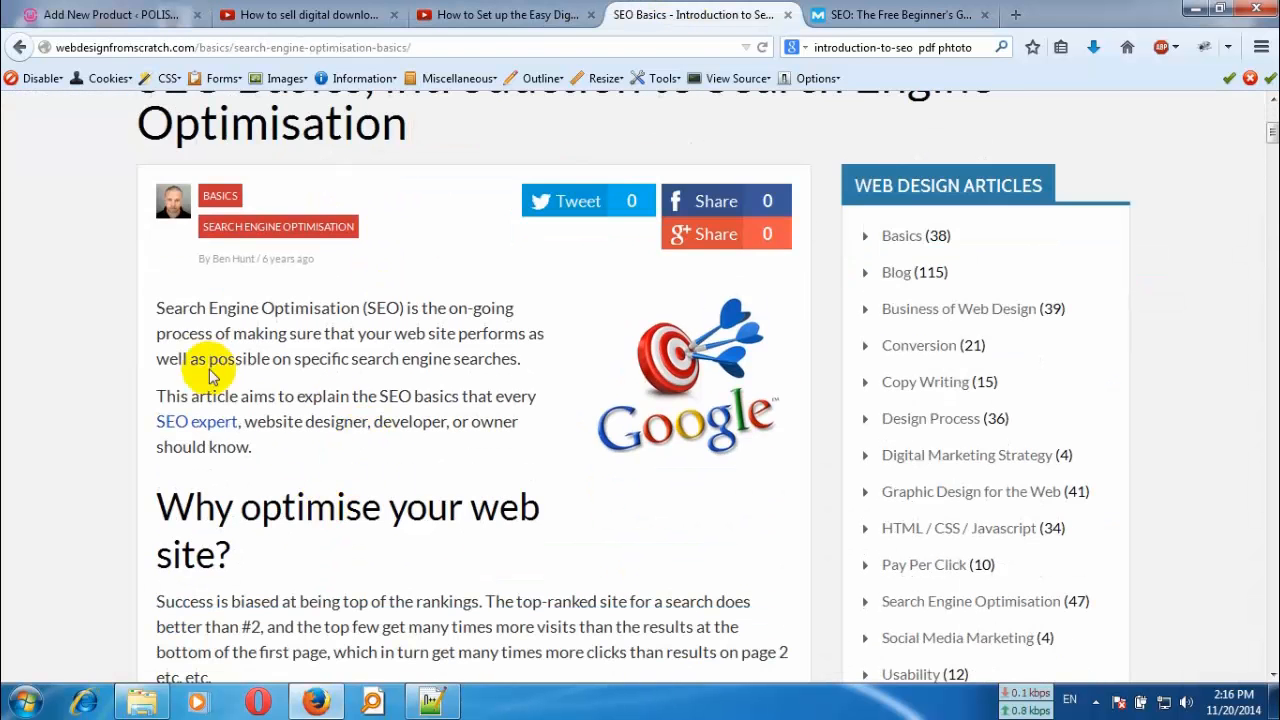
pyautogui.moveTo(156, 311); pyautogui.dragTo(257, 447)
pyautogui.hotkey('ctrl', 'c')
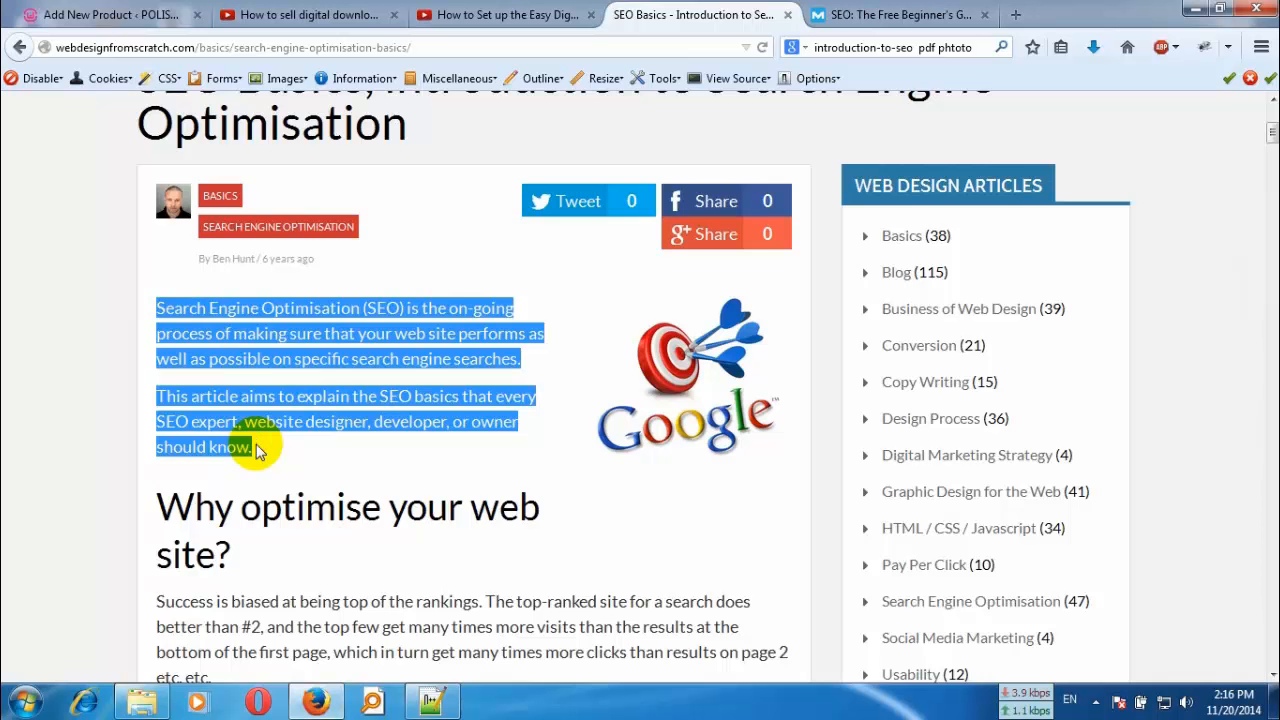
pyautogui.scroll(-2, 256, 444)
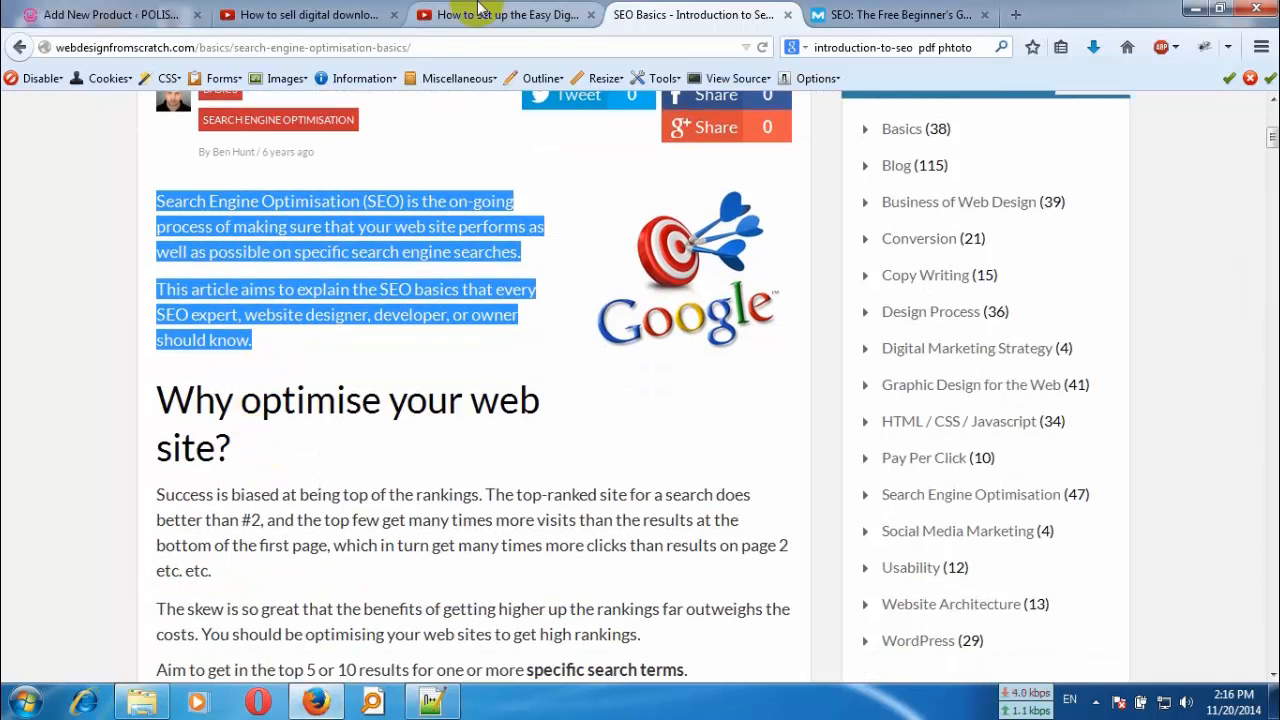
pyautogui.click(112, 15)
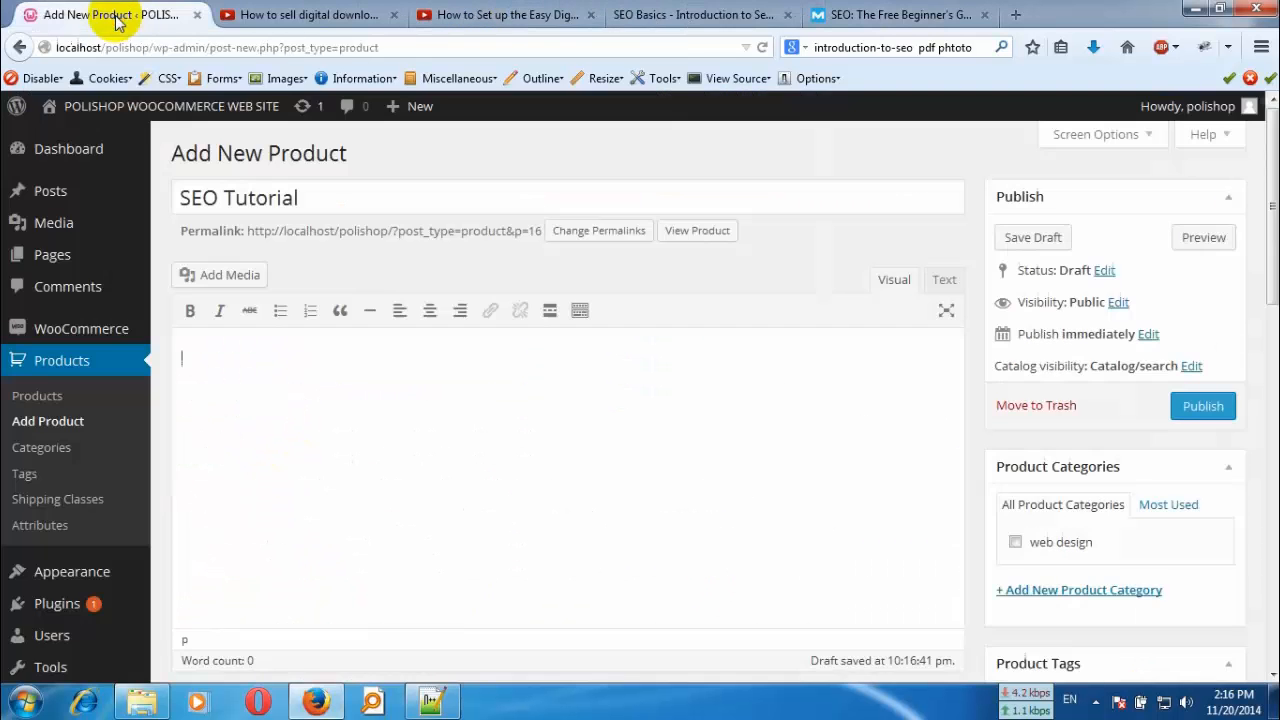
pyautogui.click(437, 397)
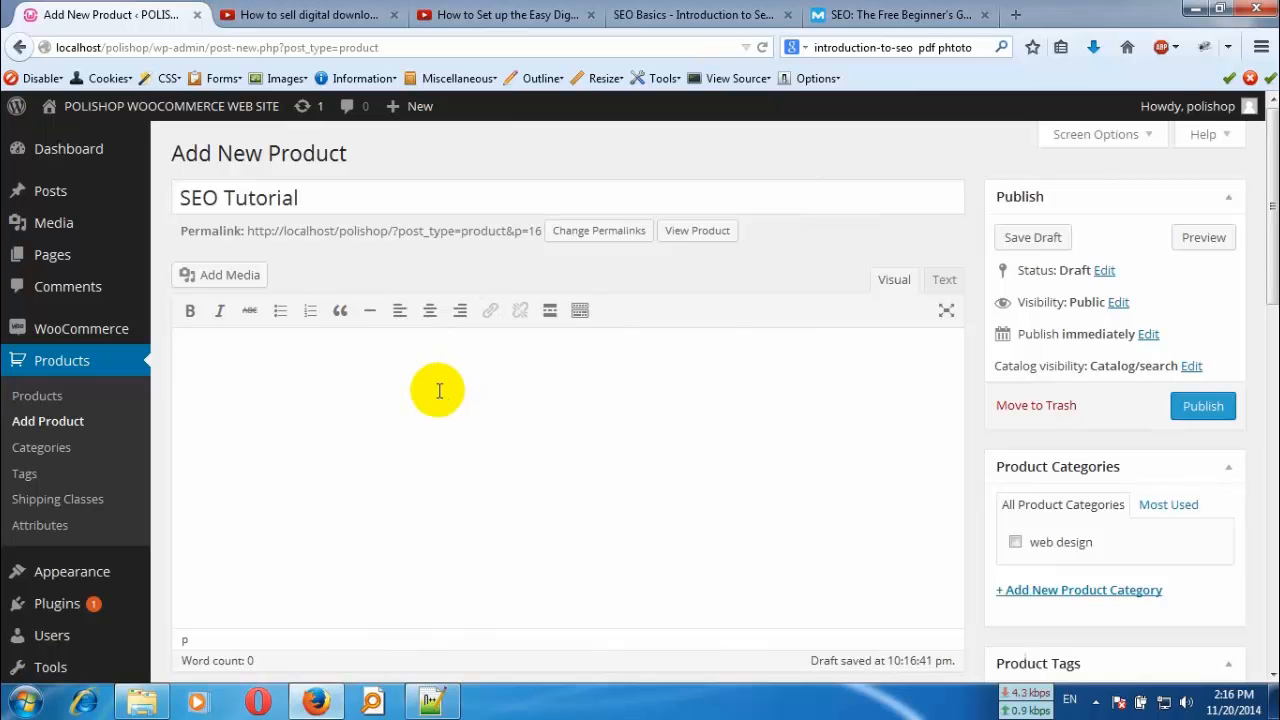
pyautogui.hotkey('ctrl', 'v')
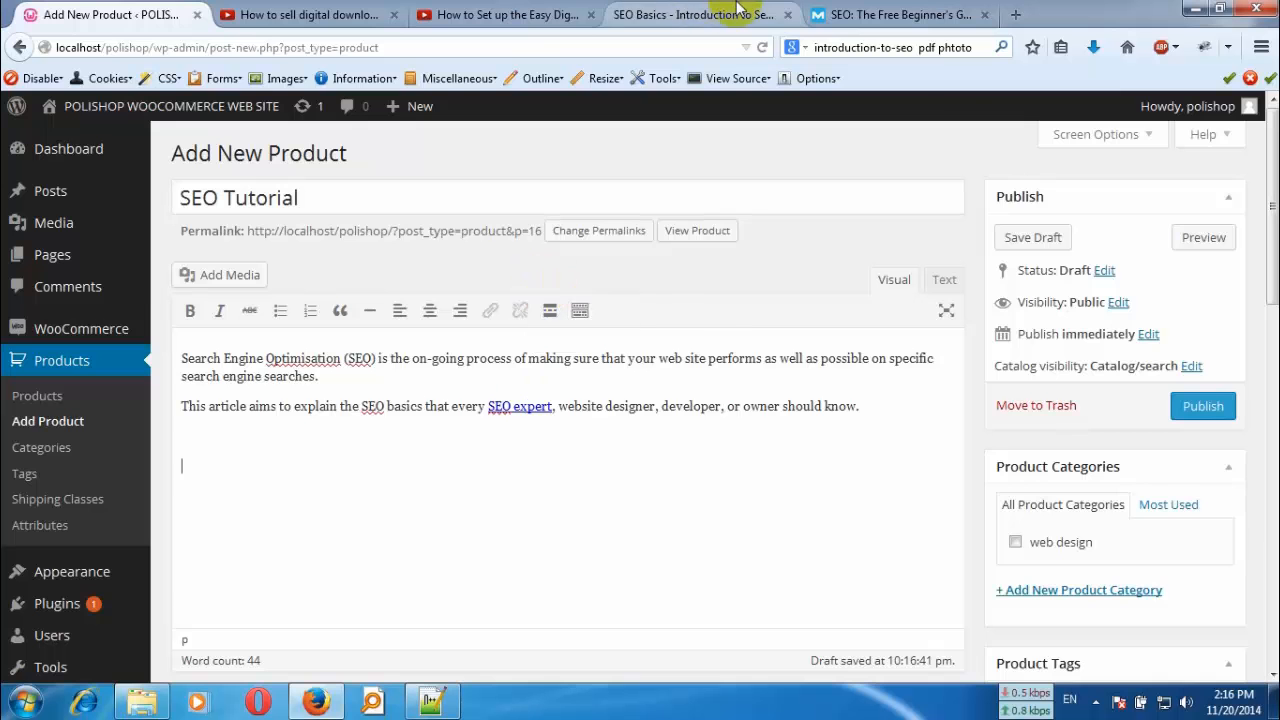
# - Add the article's "Why optimise your web site?" and "Marketing preparation" sections below the introduction in the product description
pyautogui.click(706, 24)
pyautogui.scroll(-3, 425, 410)
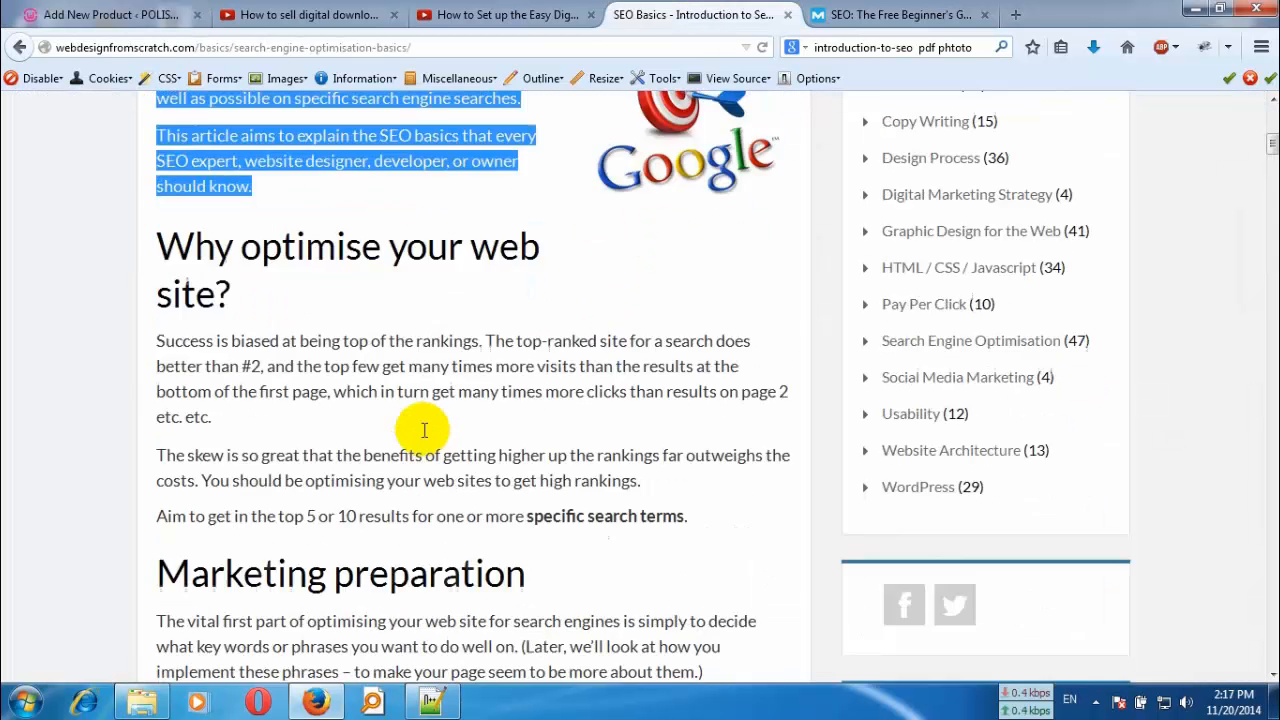
pyautogui.scroll(2, 380, 405)
pyautogui.moveTo(149, 206); pyautogui.dragTo(626, 594)
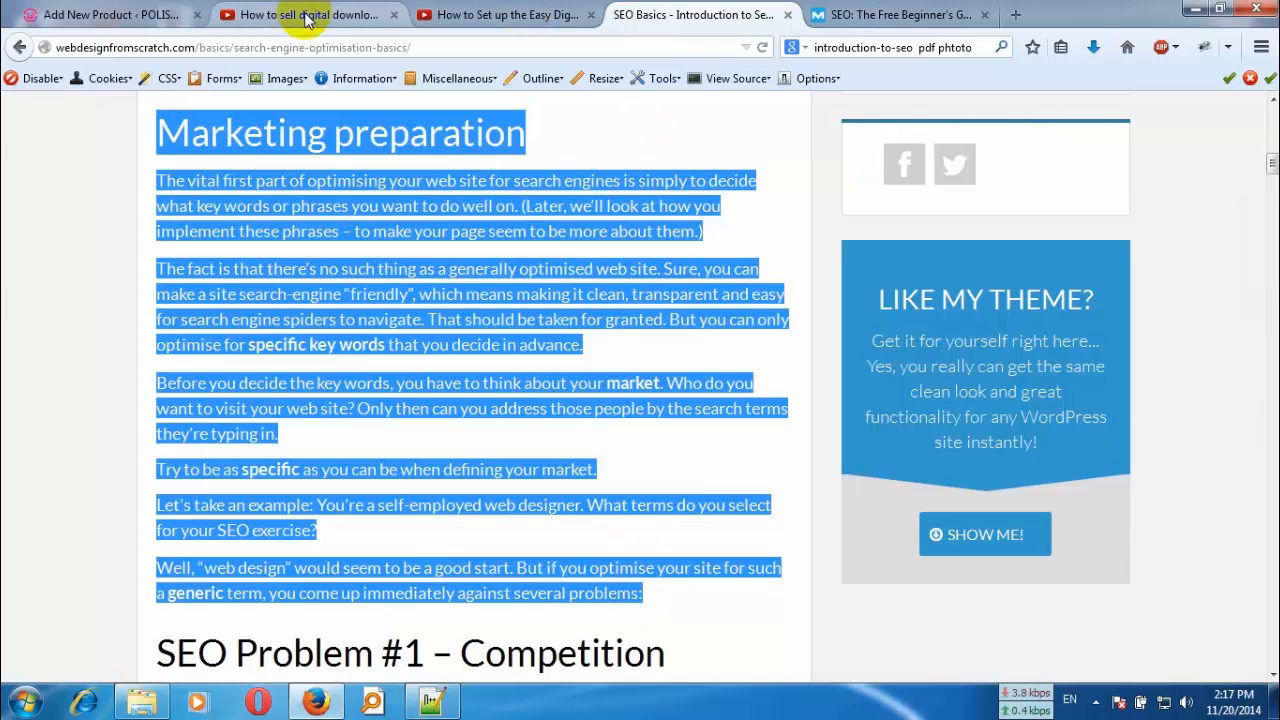
pyautogui.click(168, 15)
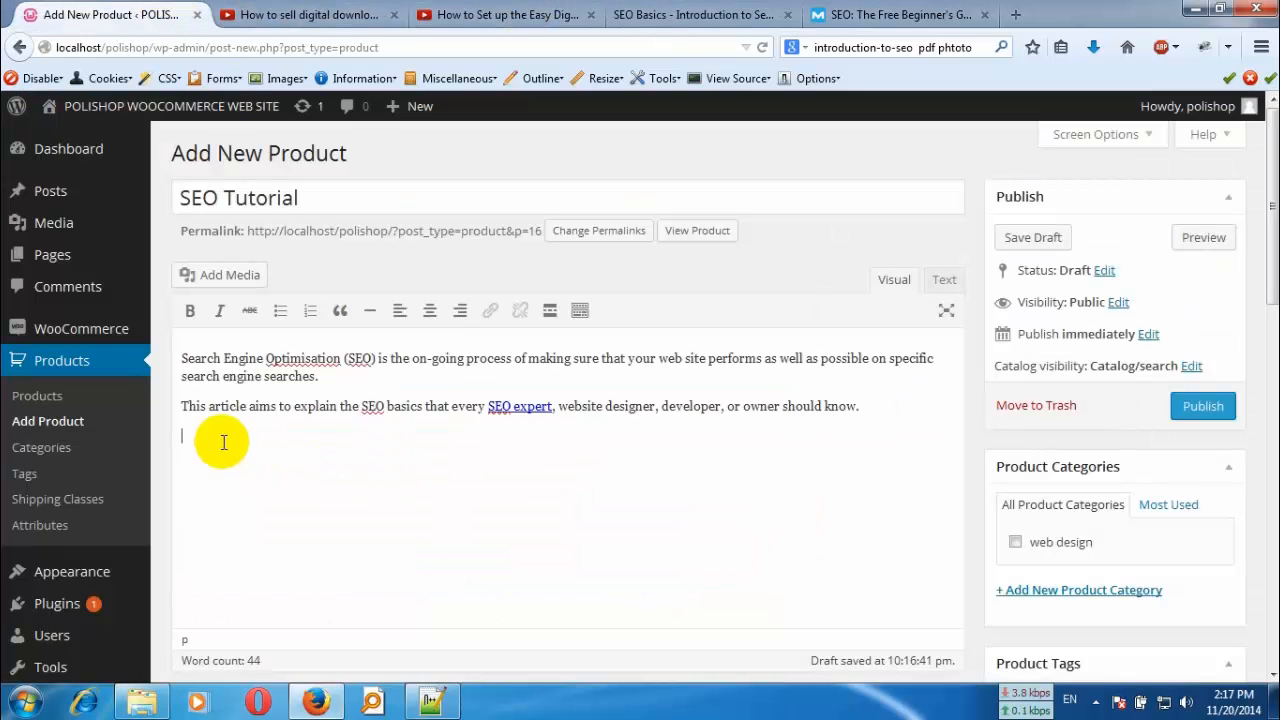
pyautogui.hotkey('ctrl', 'v')
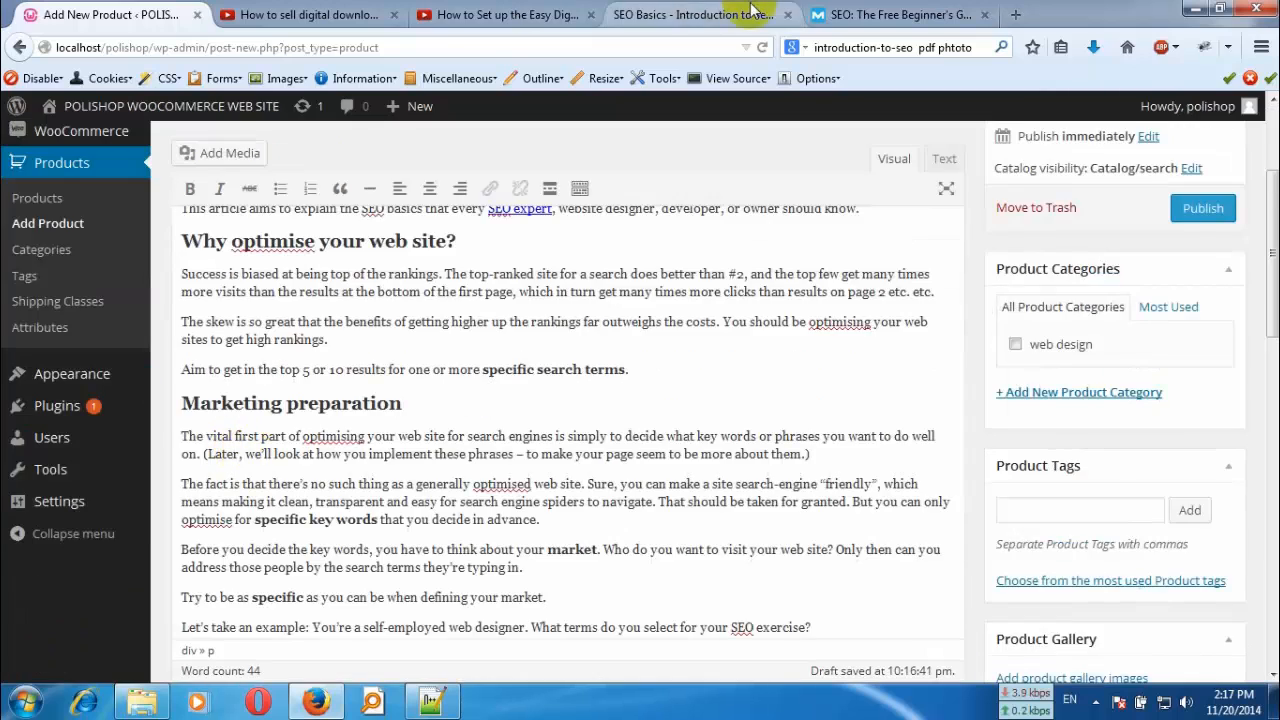
# - Copy the "Why does my website need SEO?" section, heading included, from the Moz beginner's guide
pyautogui.click(900, 15)
pyautogui.scroll(-2, 545, 460)
pyautogui.scroll(-12, 545, 460)
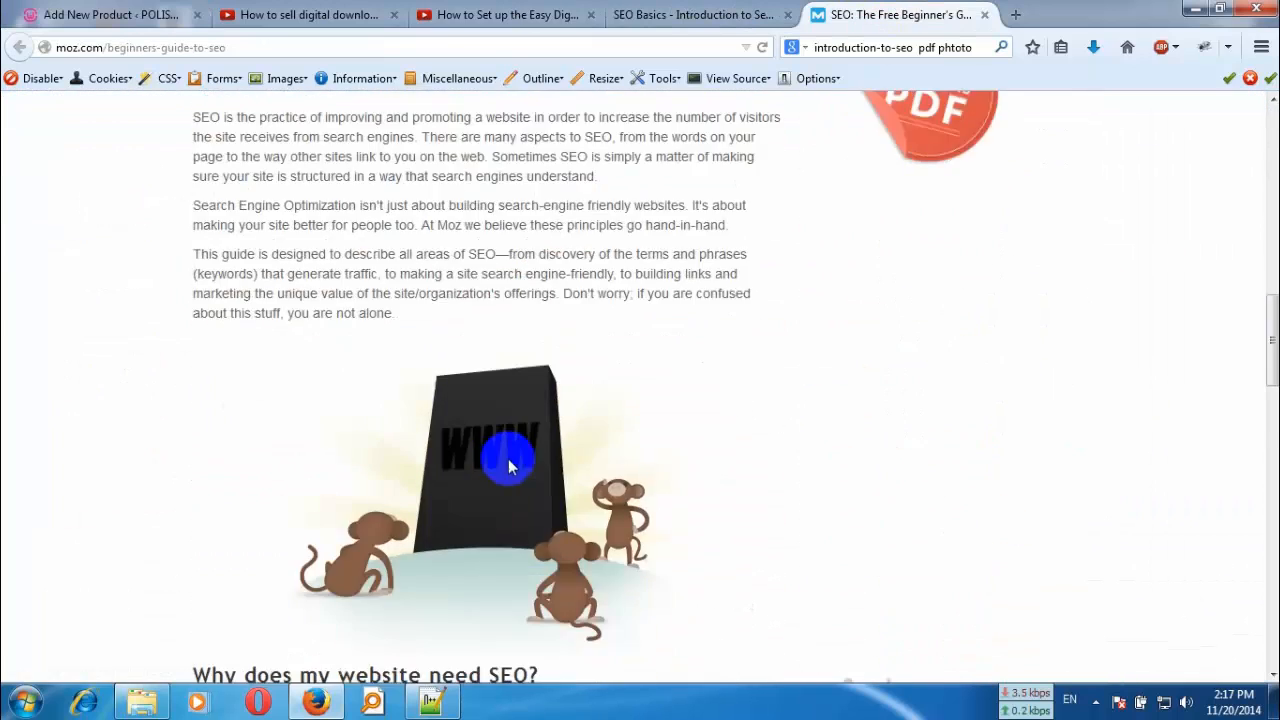
pyautogui.scroll(-10, 505, 470)
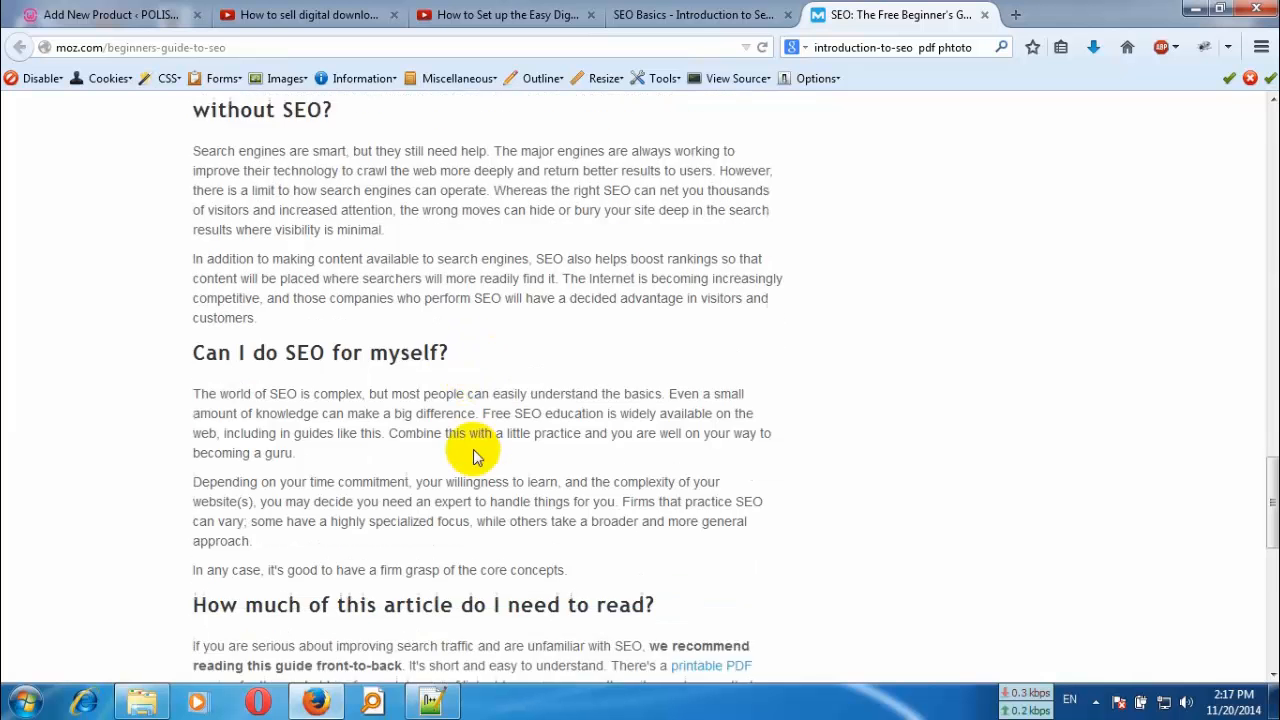
pyautogui.scroll(-2, 320, 434)
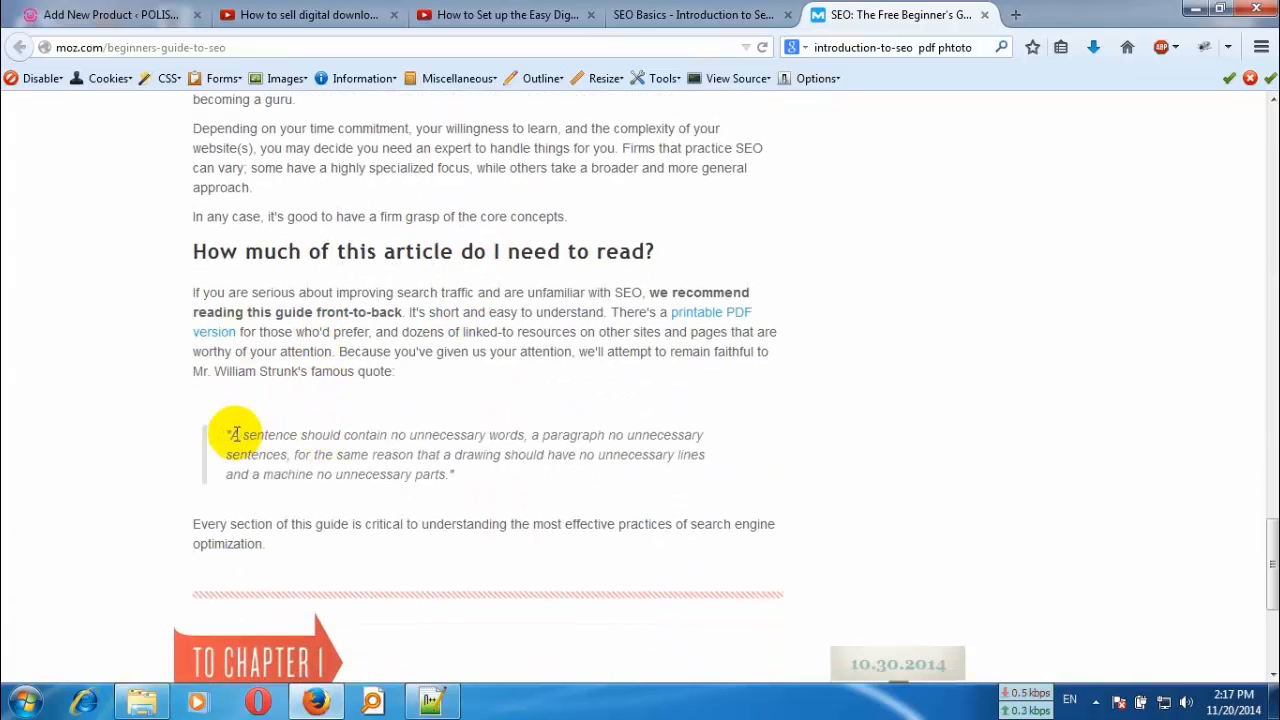
pyautogui.scroll(8, 337, 394)
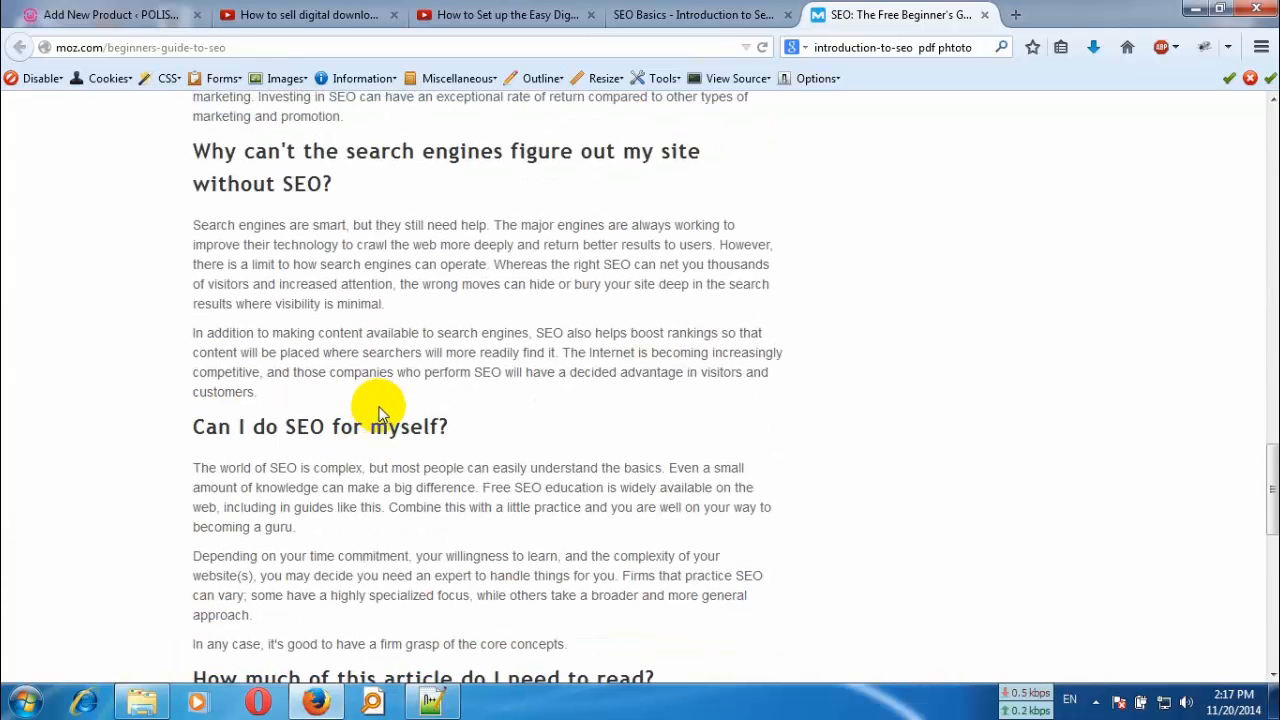
pyautogui.scroll(6, 380, 415)
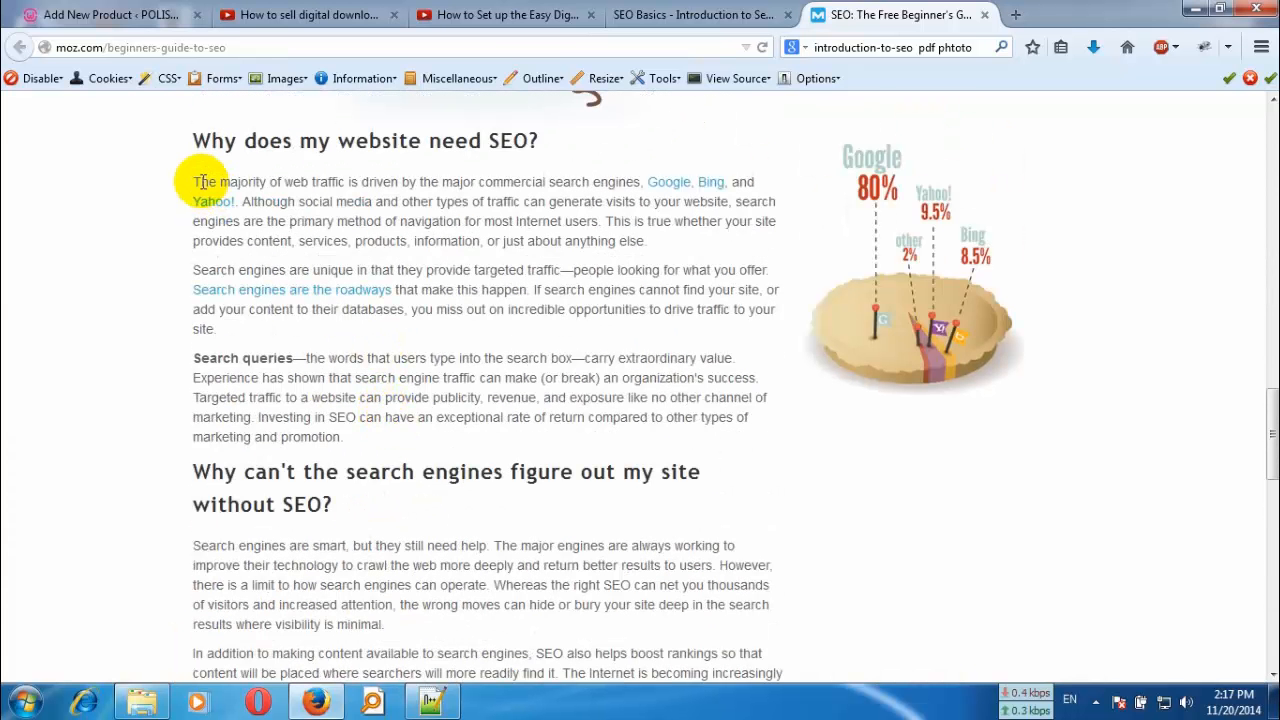
pyautogui.moveTo(183, 140); pyautogui.dragTo(200, 166)
pyautogui.hotkey('ctrl', 'c')
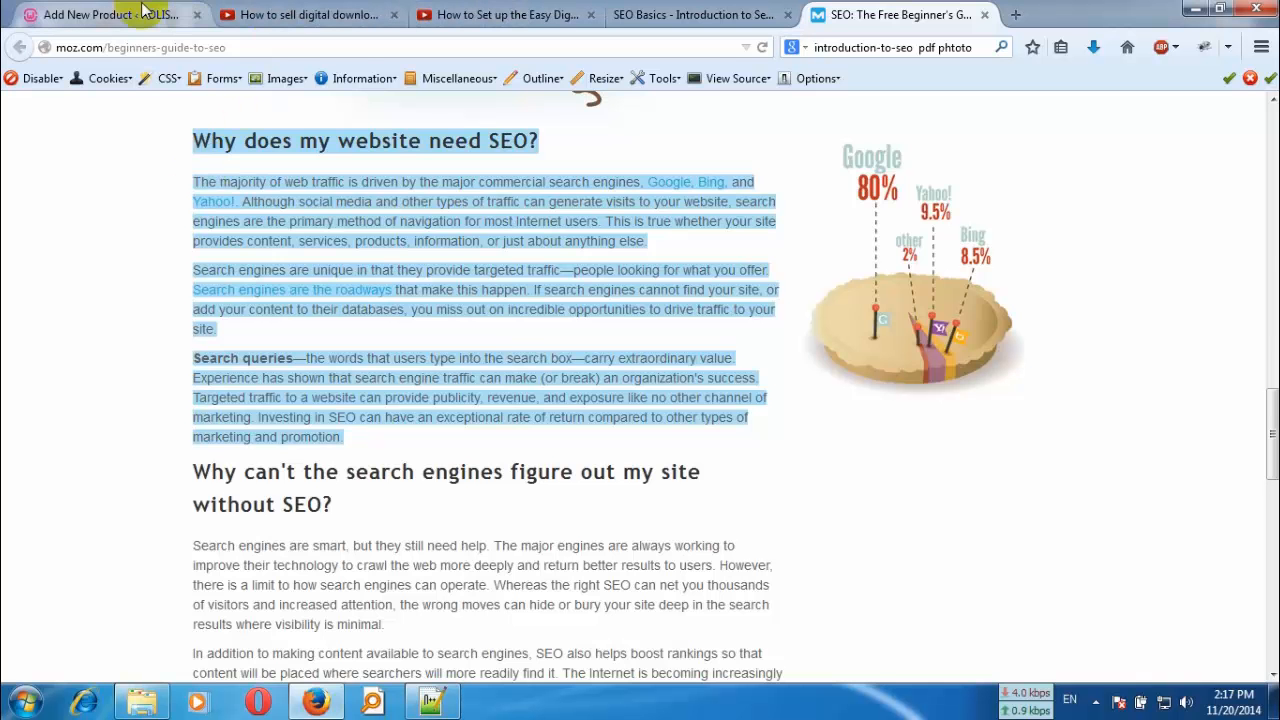
# - Replace everything in the description from "Why optimise your web site?" onward with the copied Moz section
pyautogui.click(110, 14)
pyautogui.scroll(-2, 457, 486)
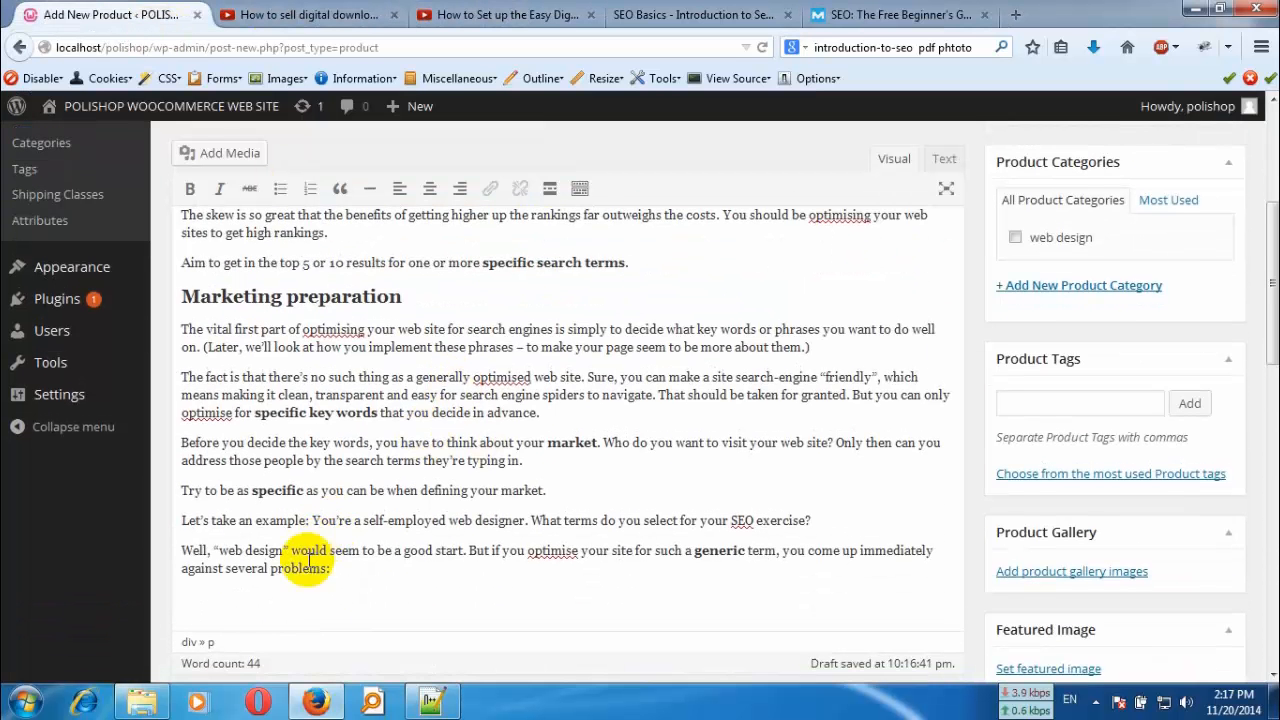
pyautogui.moveTo(348, 550); pyautogui.dragTo(183, 441)
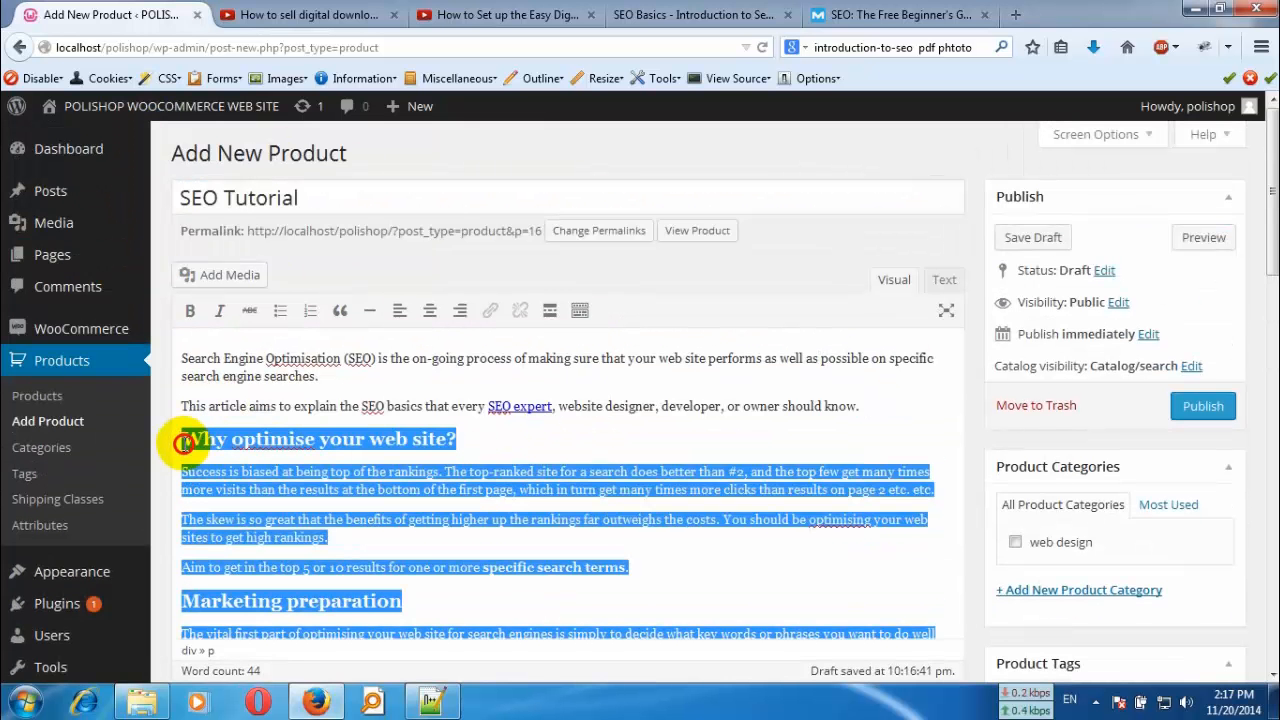
pyautogui.hotkey('ctrl', 'v')
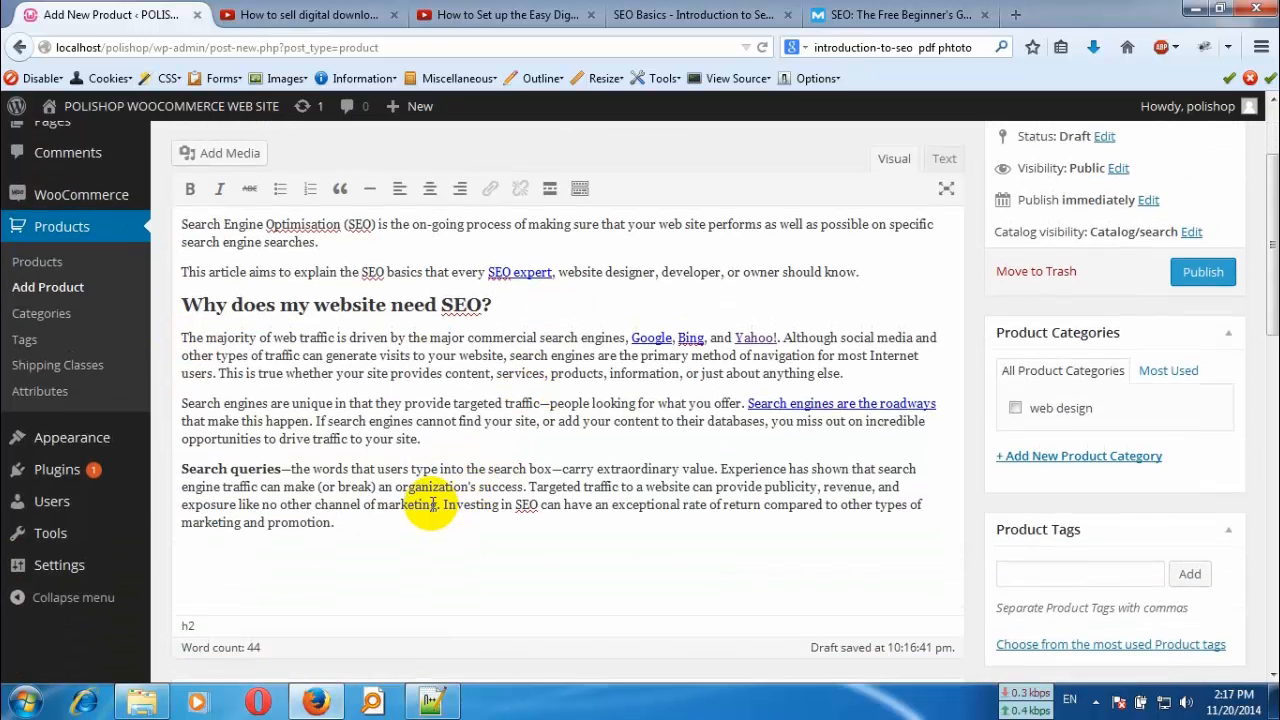
# - Create a new product category named seo and assign it to the product
pyautogui.scroll(-2, 748, 395)
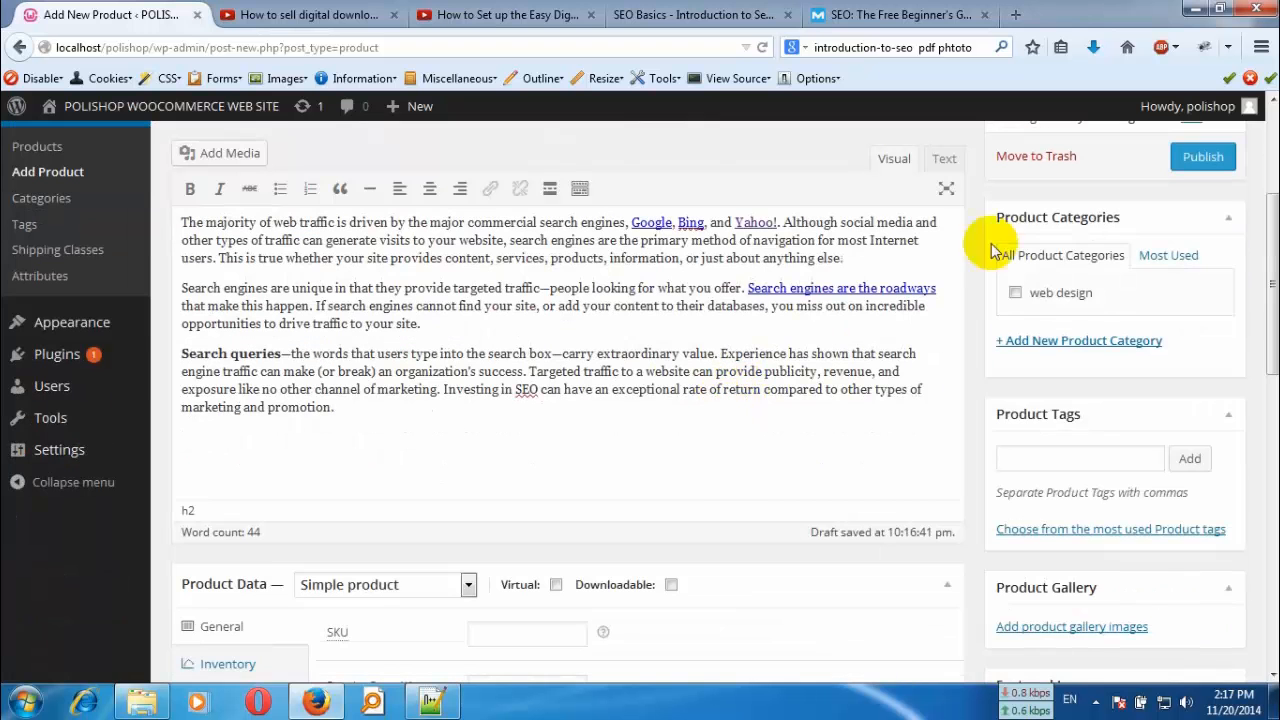
pyautogui.click(1065, 340)
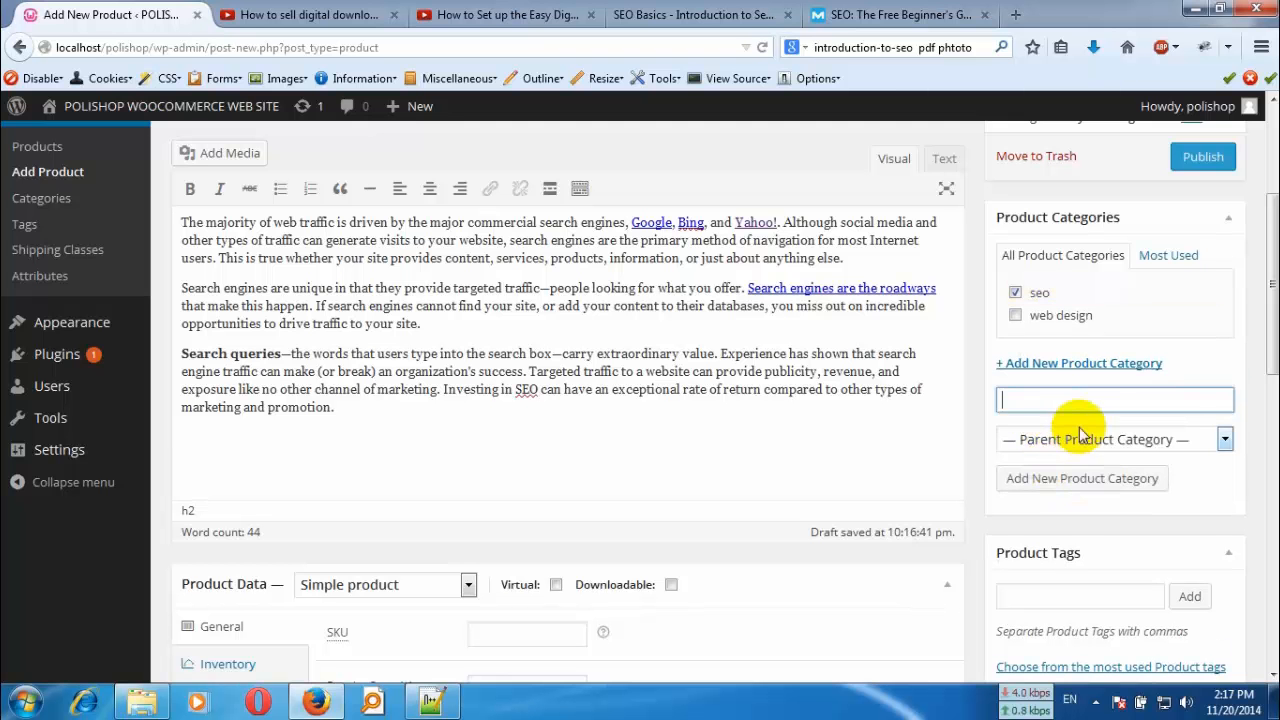
# - Choose Simple product as the product type in the product data
pyautogui.scroll(-2, 503, 481)
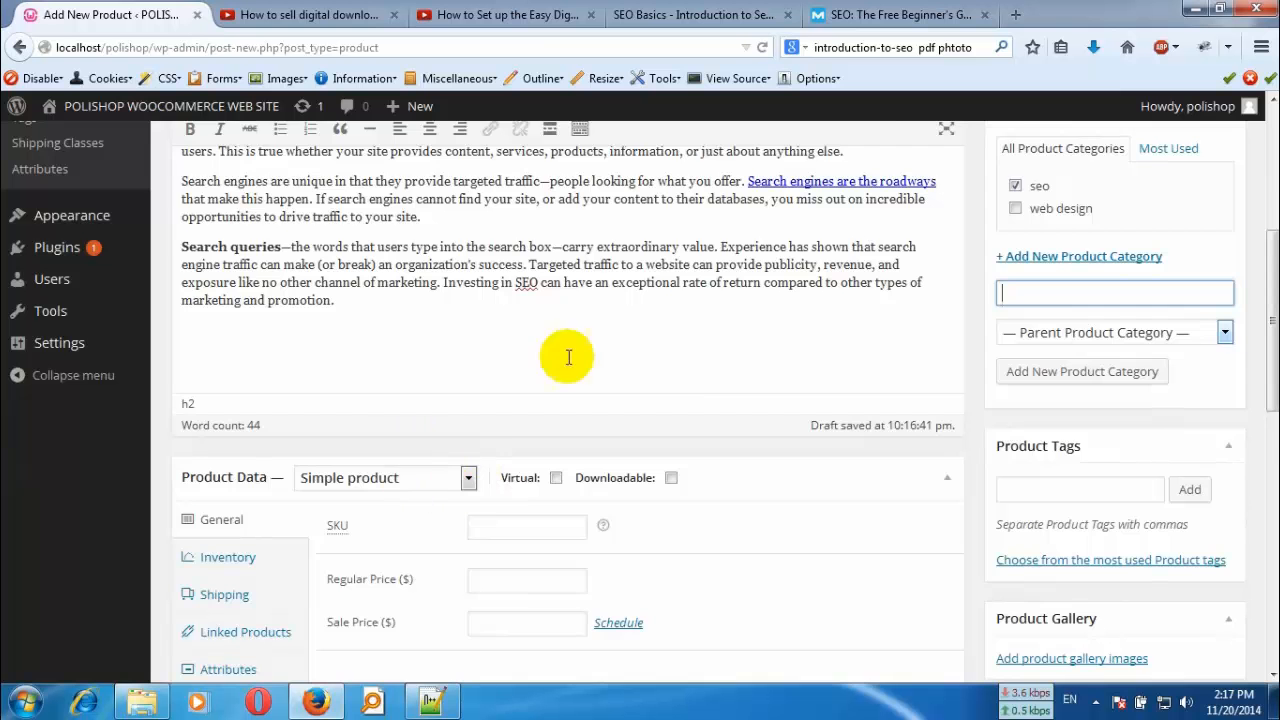
pyautogui.scroll(-5, 680, 380)
pyautogui.scroll(10, 825, 427)
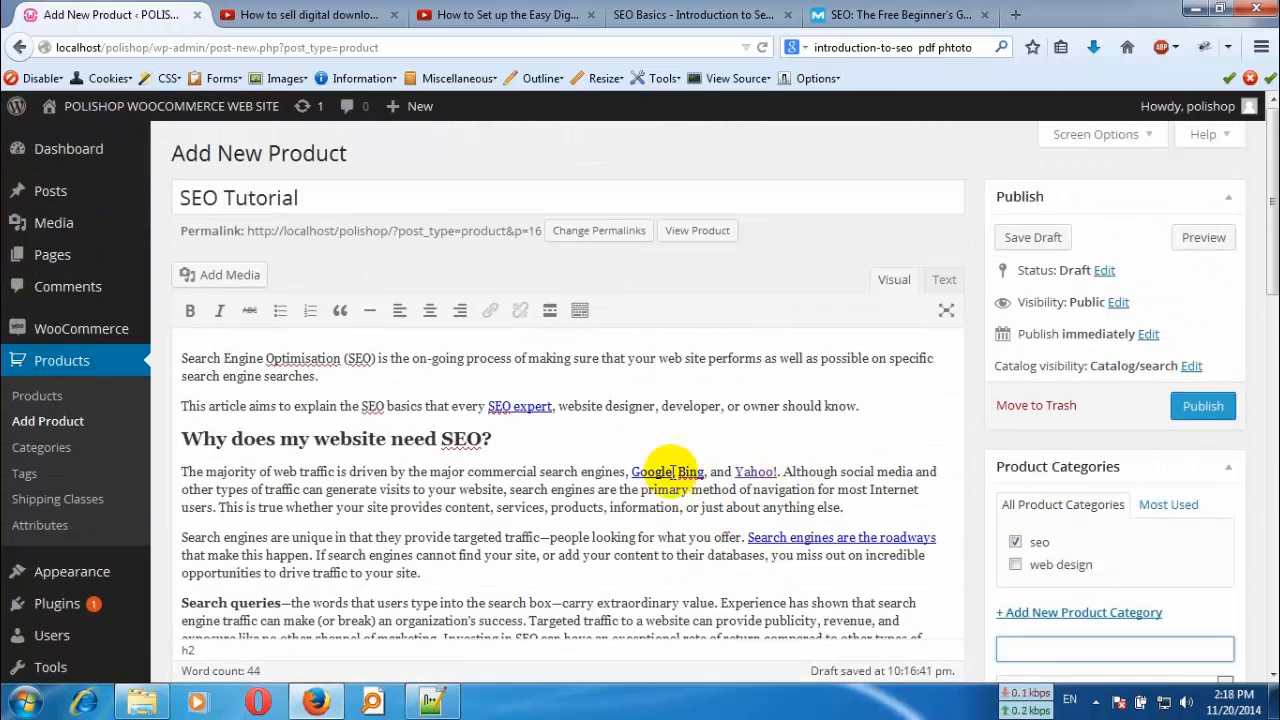
pyautogui.scroll(-1, 600, 450)
pyautogui.scroll(-5, 540, 441)
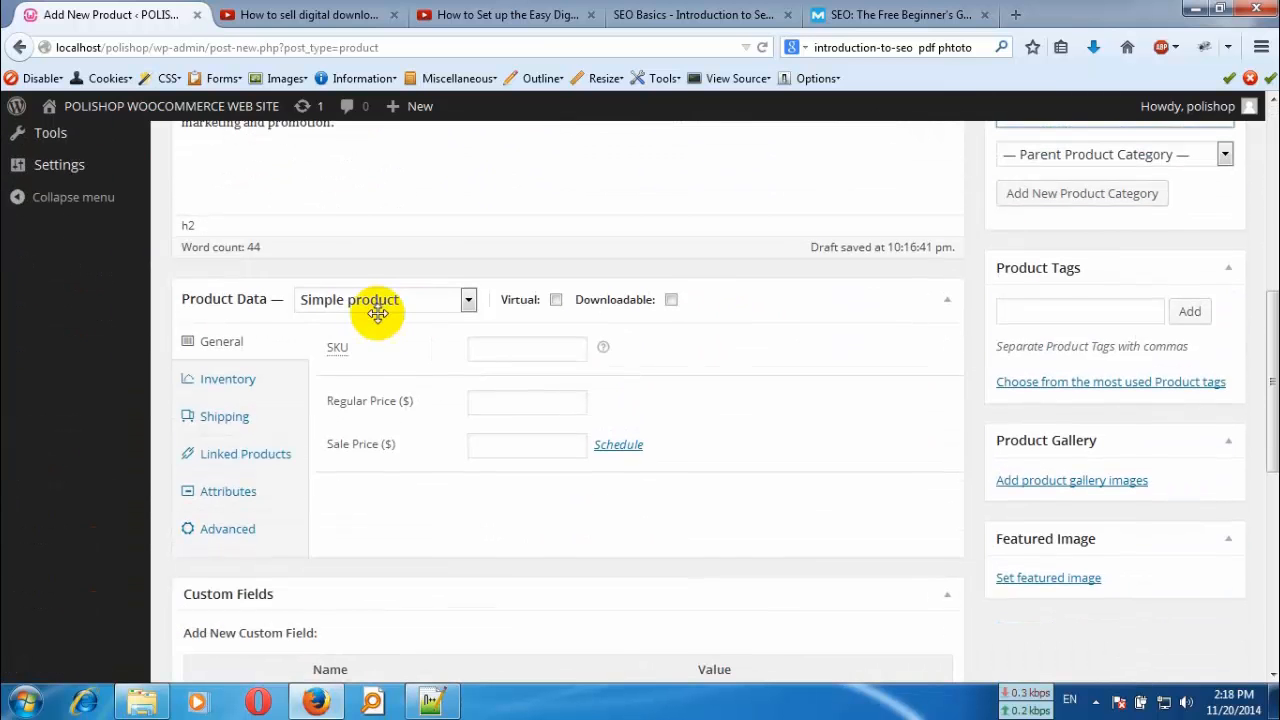
pyautogui.click(371, 303)
pyautogui.click(376, 340)
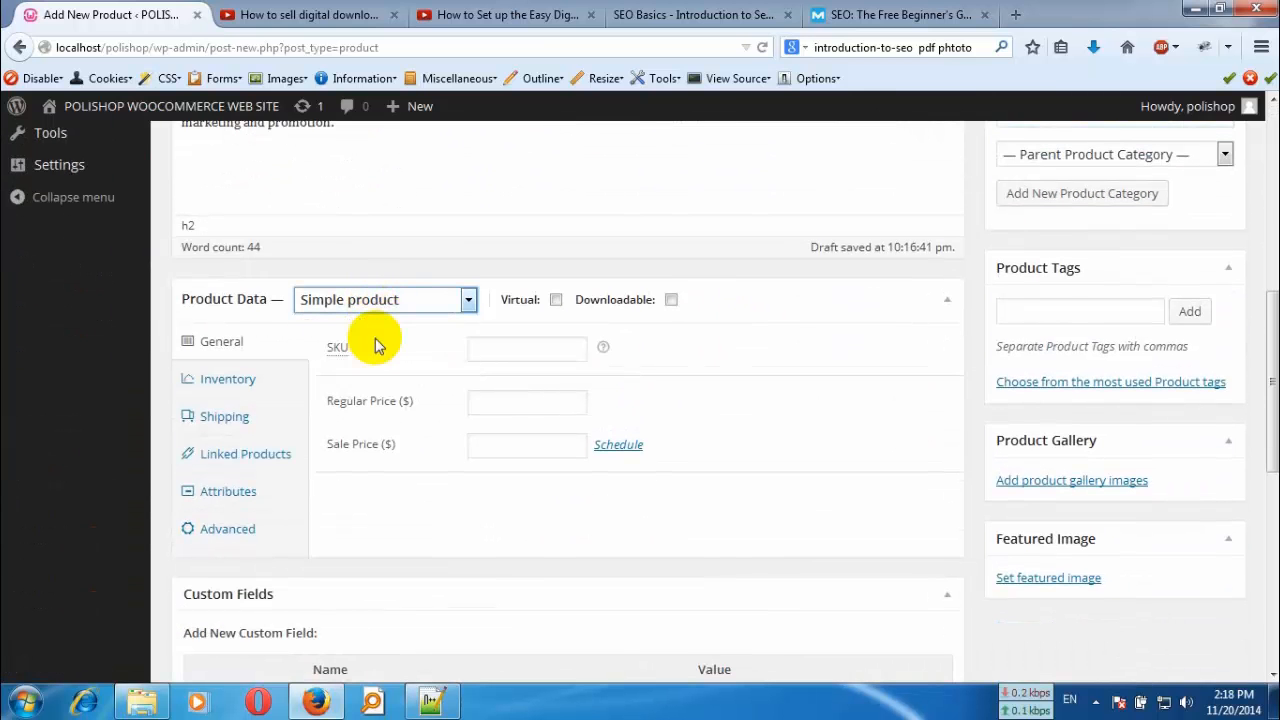
# - Mark the product as virtual and downloadable, and set its regular price to 49 dollars
pyautogui.click(556, 300)
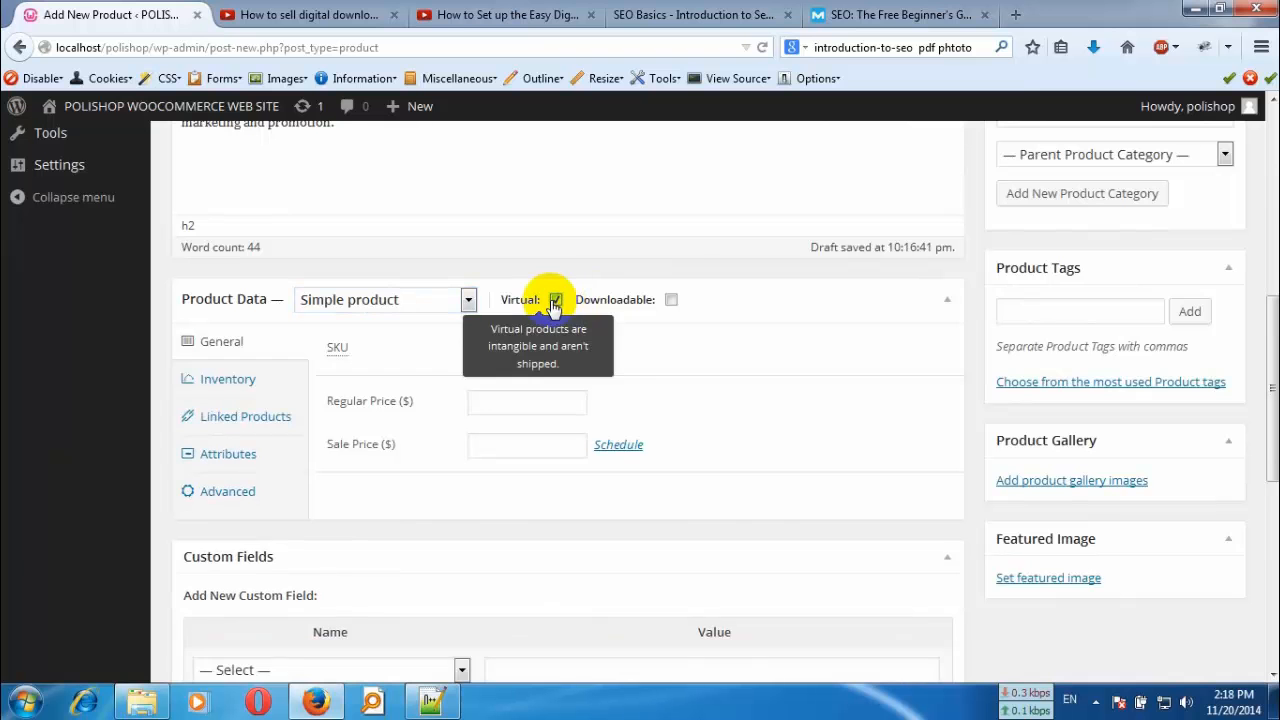
pyautogui.click(671, 300)
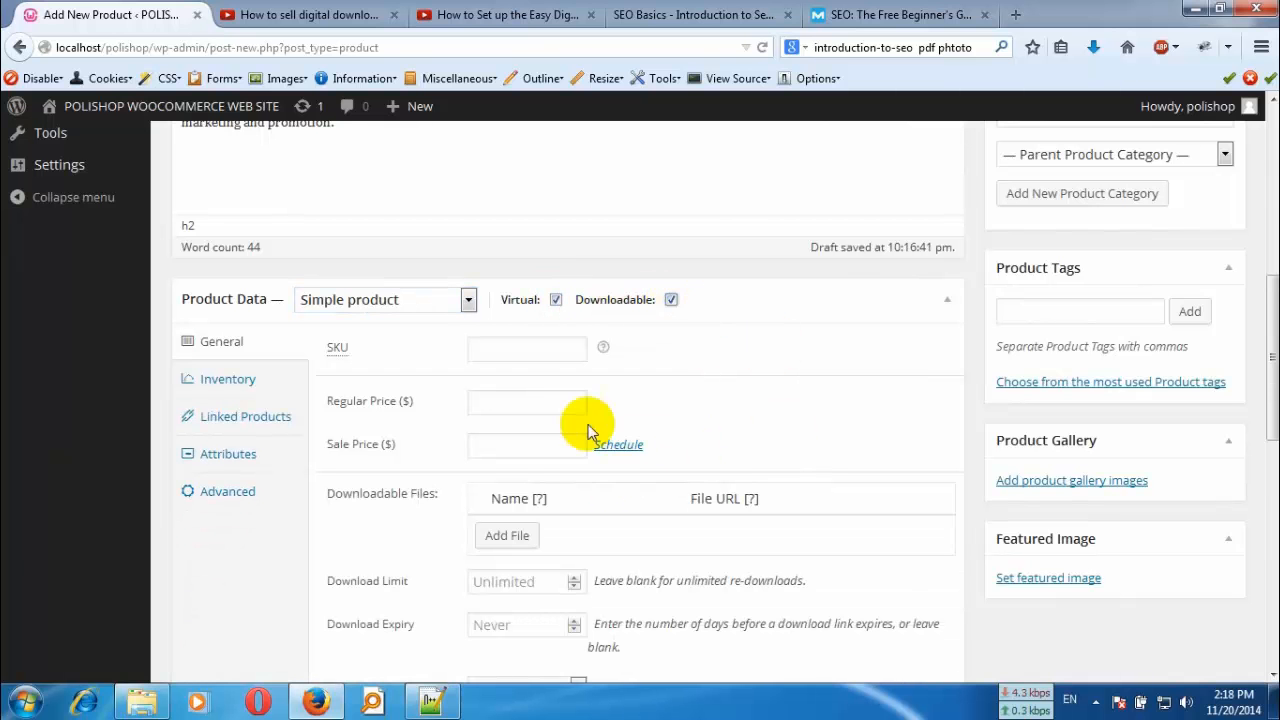
pyautogui.scroll(-2, 640, 450)
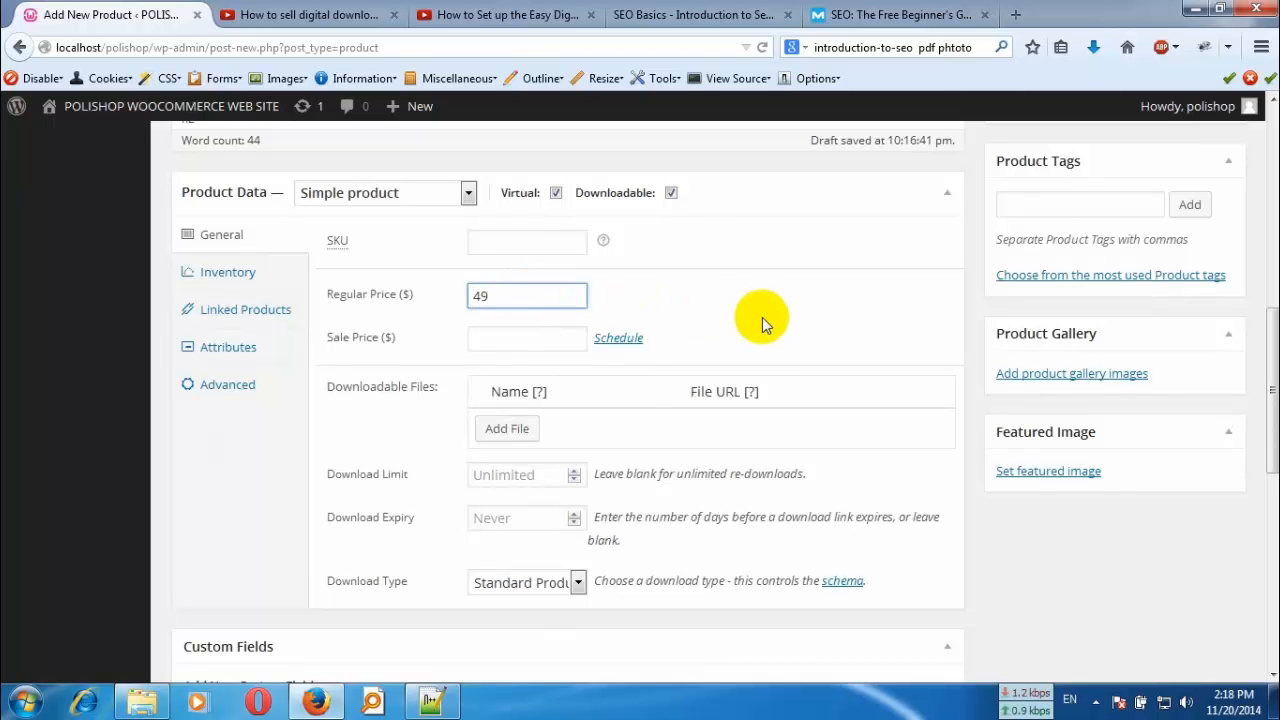
# - Add a downloadable file entry to the product and open the file upload for it
pyautogui.click(519, 431)
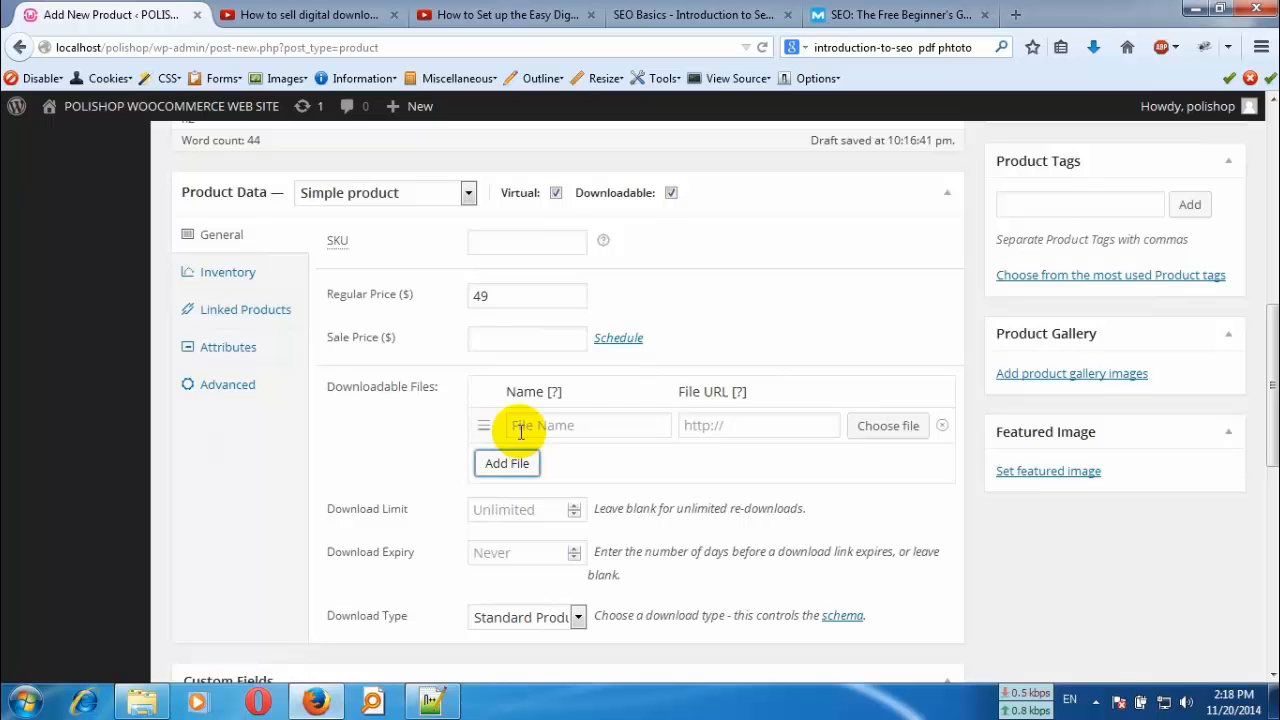
pyautogui.click(870, 430)
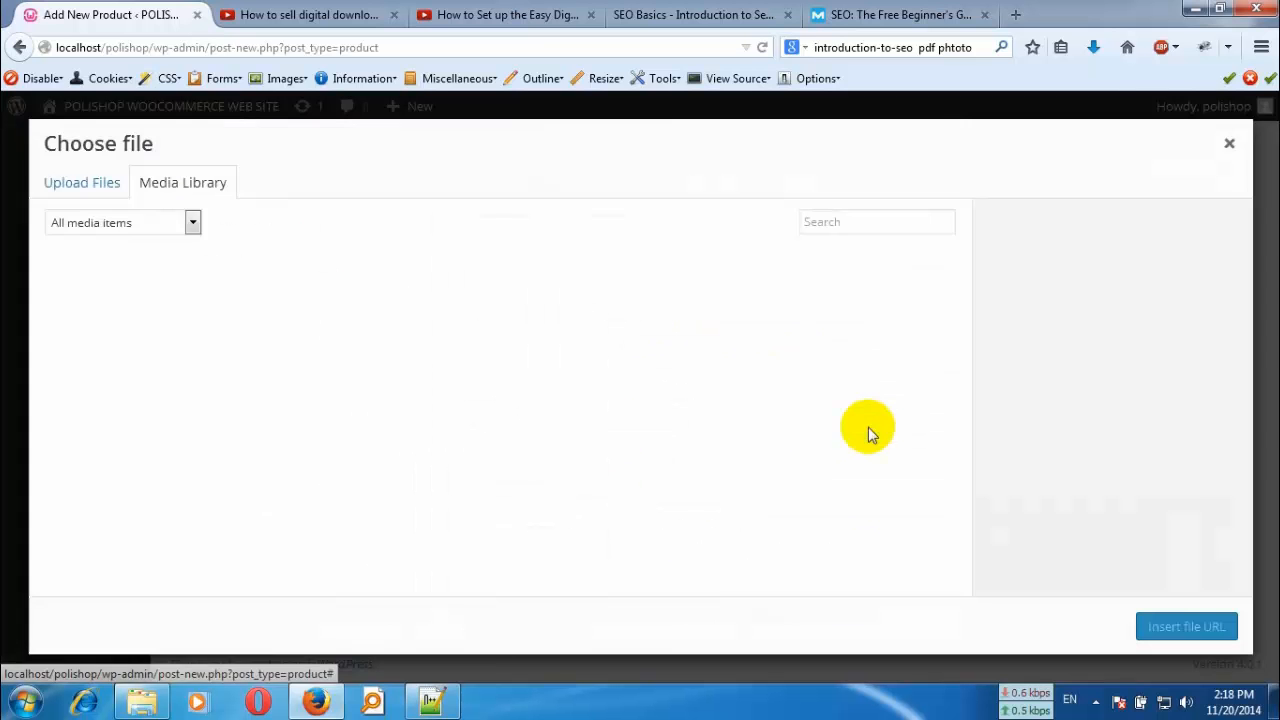
pyautogui.click(82, 195)
# - Try to upload SEOmoz-The-Beginners-Guide-To-SEO-2012.pdf from the Downloads folder as the product's file
pyautogui.click(663, 417)
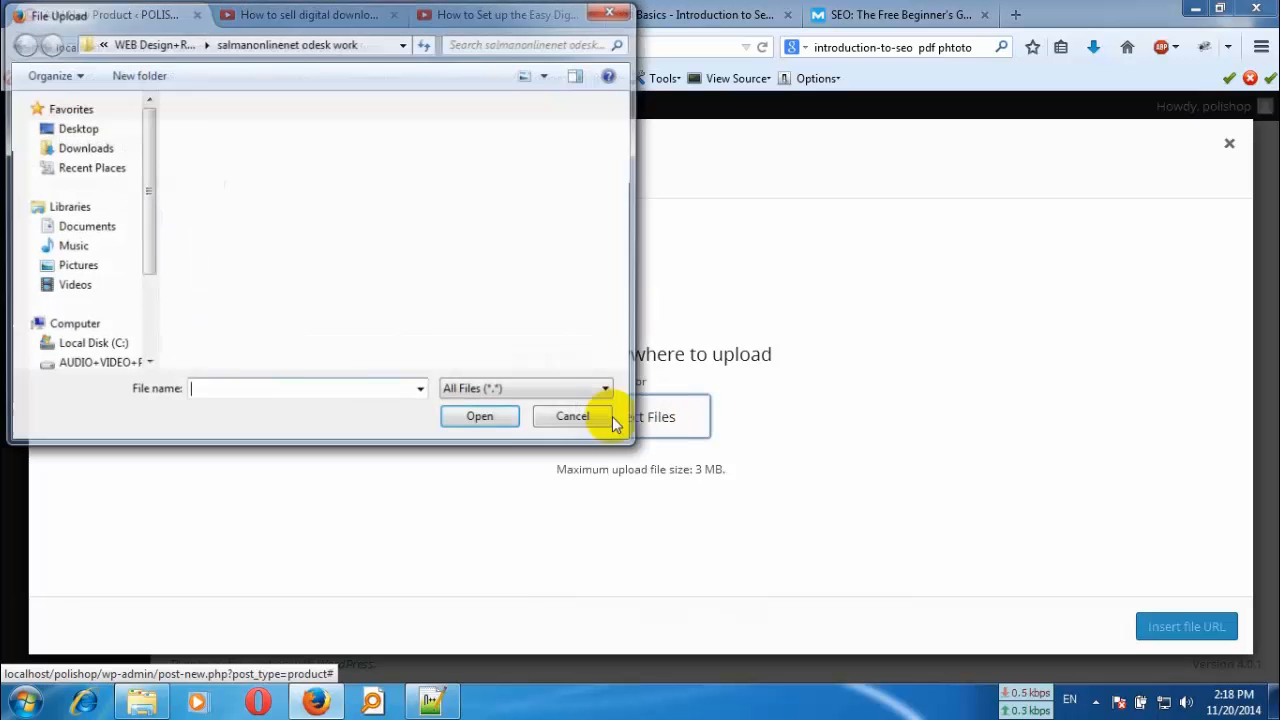
pyautogui.click(92, 149)
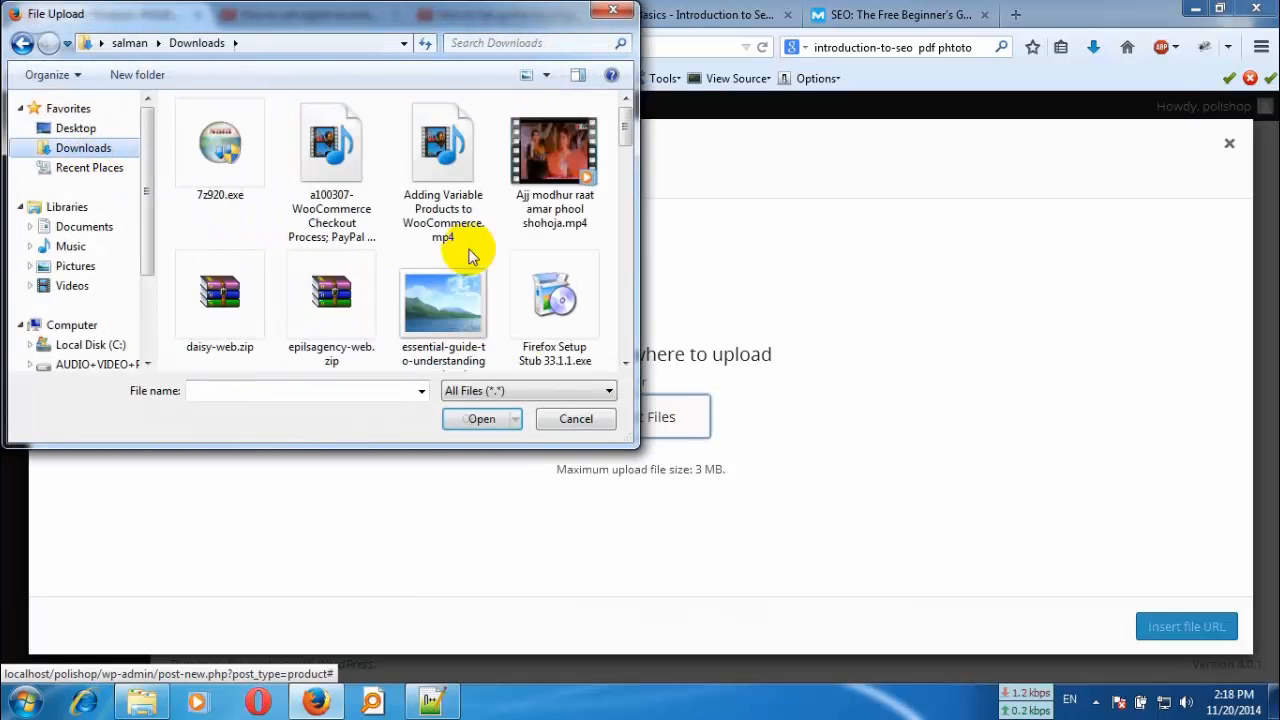
pyautogui.moveTo(626, 129); pyautogui.dragTo(626, 249)
pyautogui.click(312, 292)
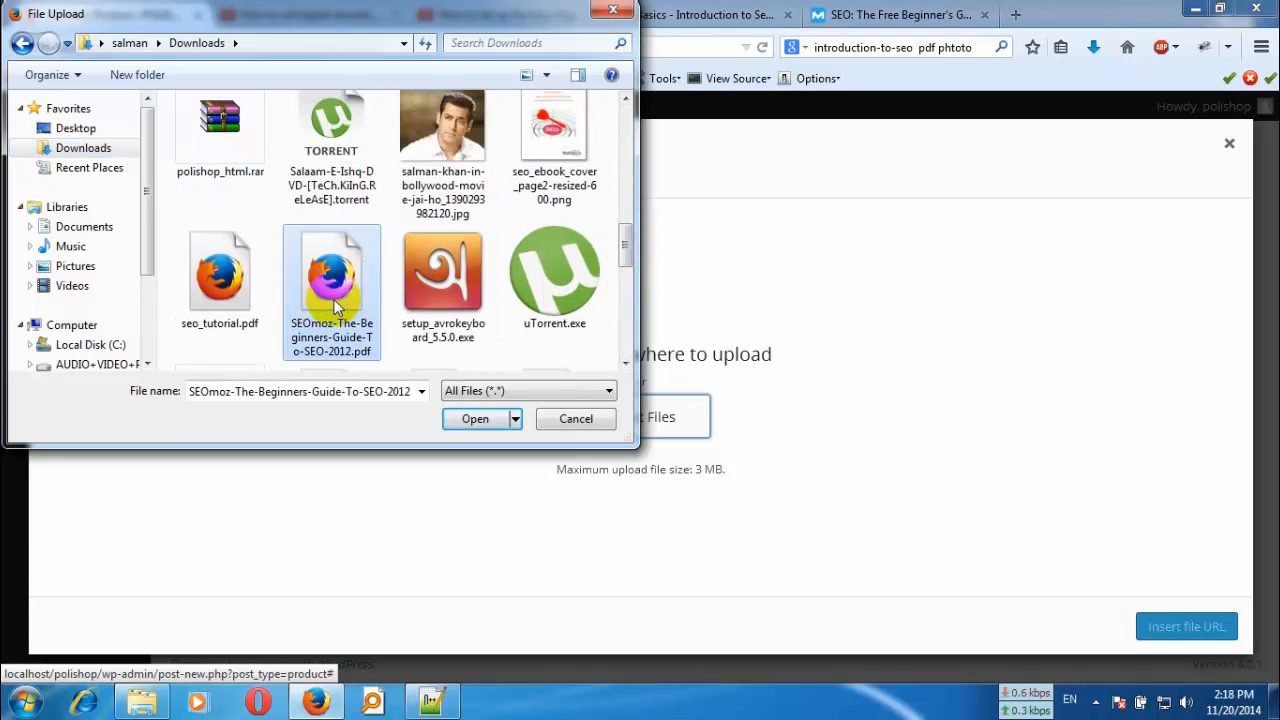
pyautogui.click(505, 420)
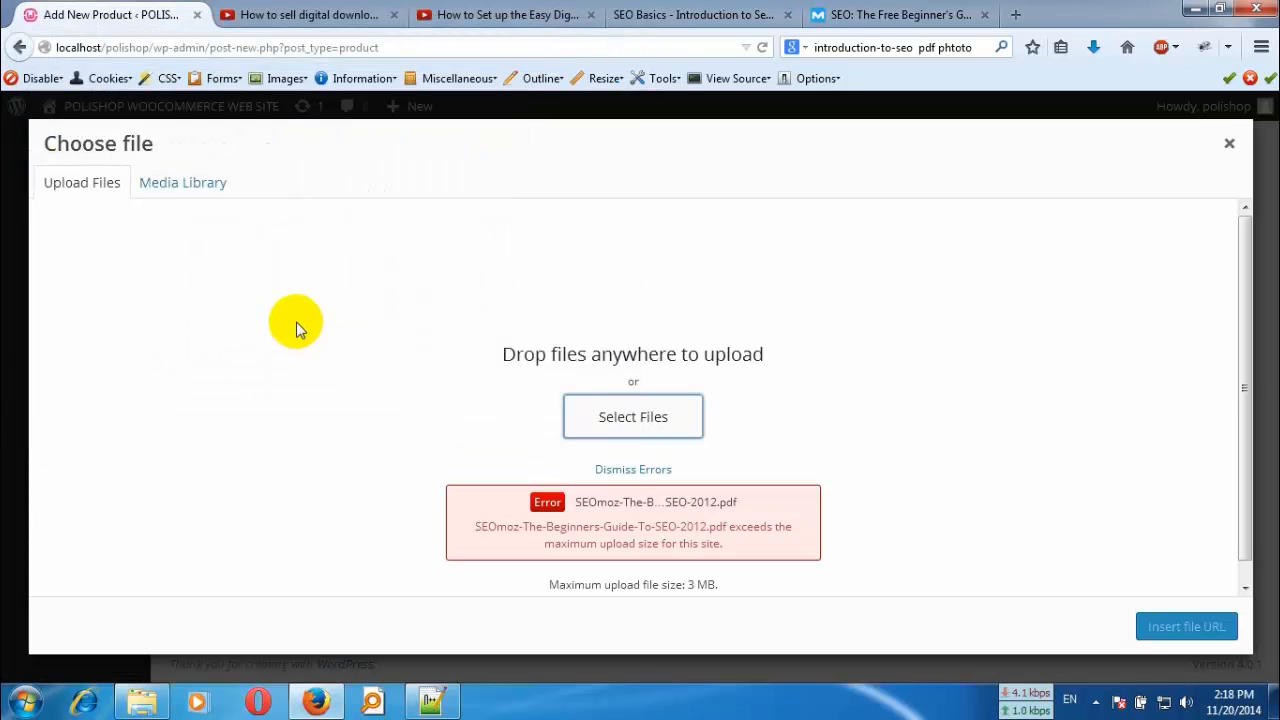
pyautogui.click(633, 469)
# - Upload seo_tutorial.pdf from the Downloads folder, insert its URL into the downloadable file entry and name the entry SEO tutorial
pyautogui.click(620, 426)
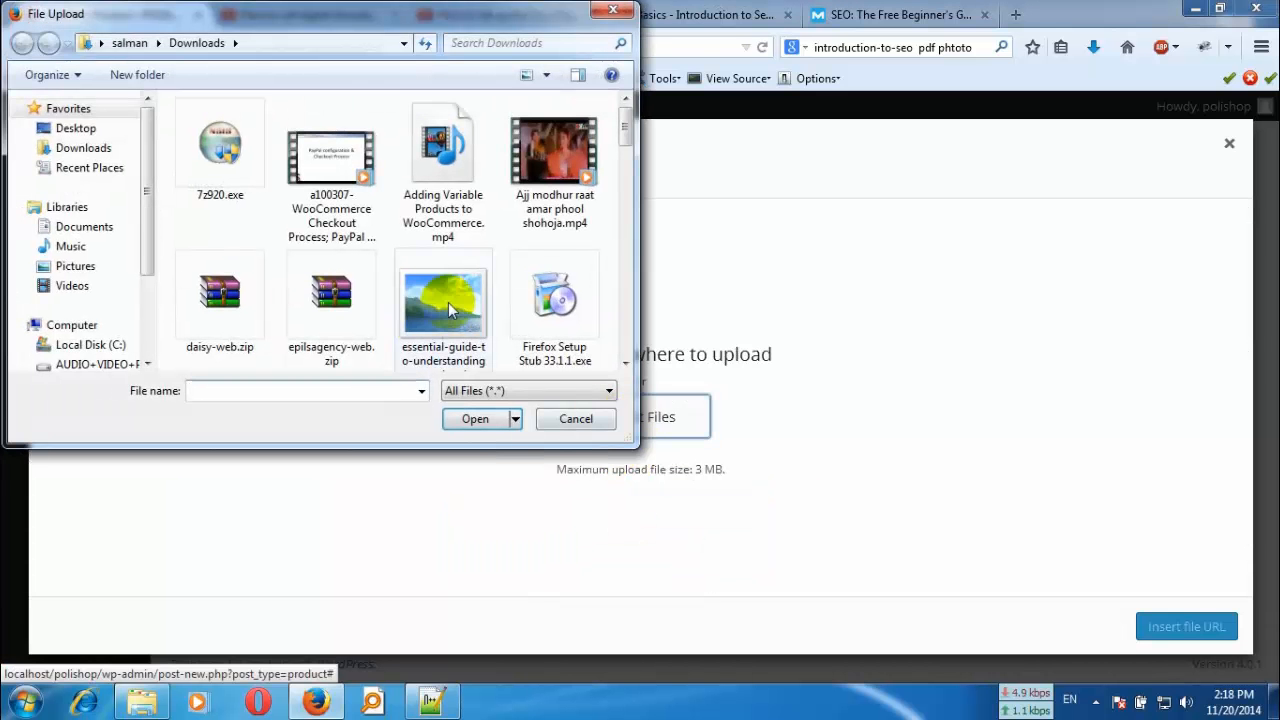
pyautogui.scroll(-10, 612, 225)
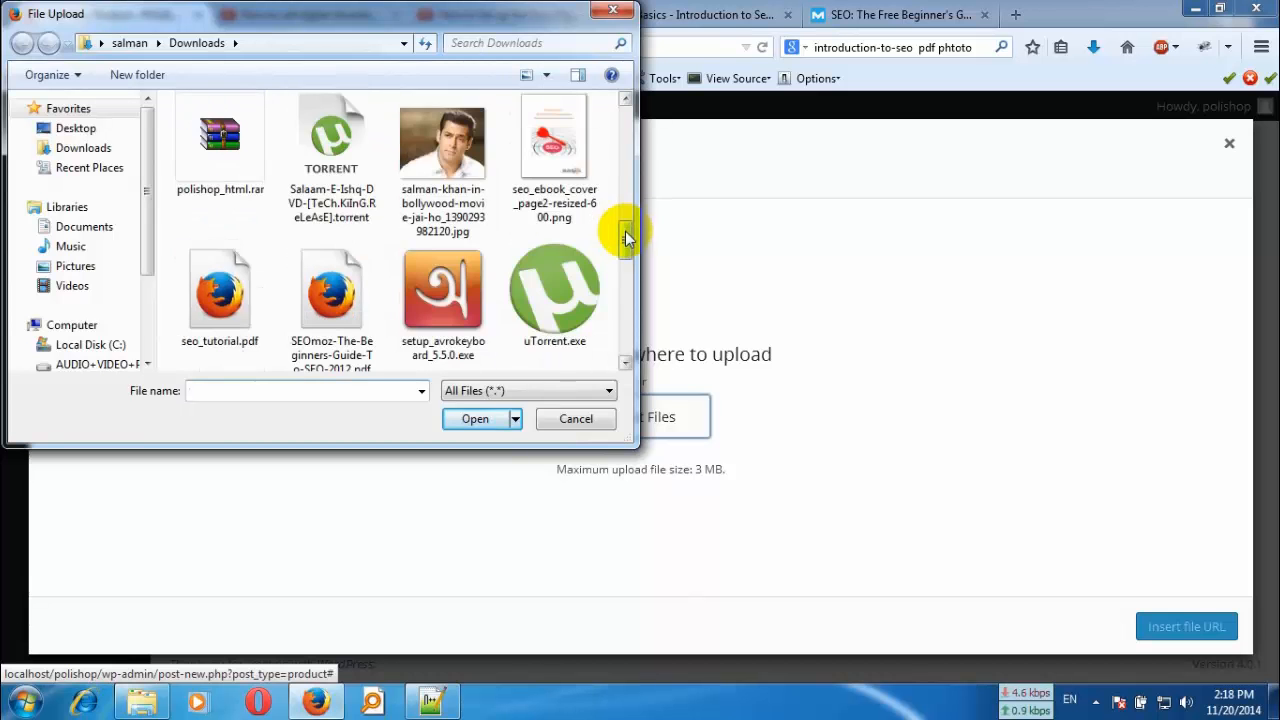
pyautogui.scroll(-1, 622, 240)
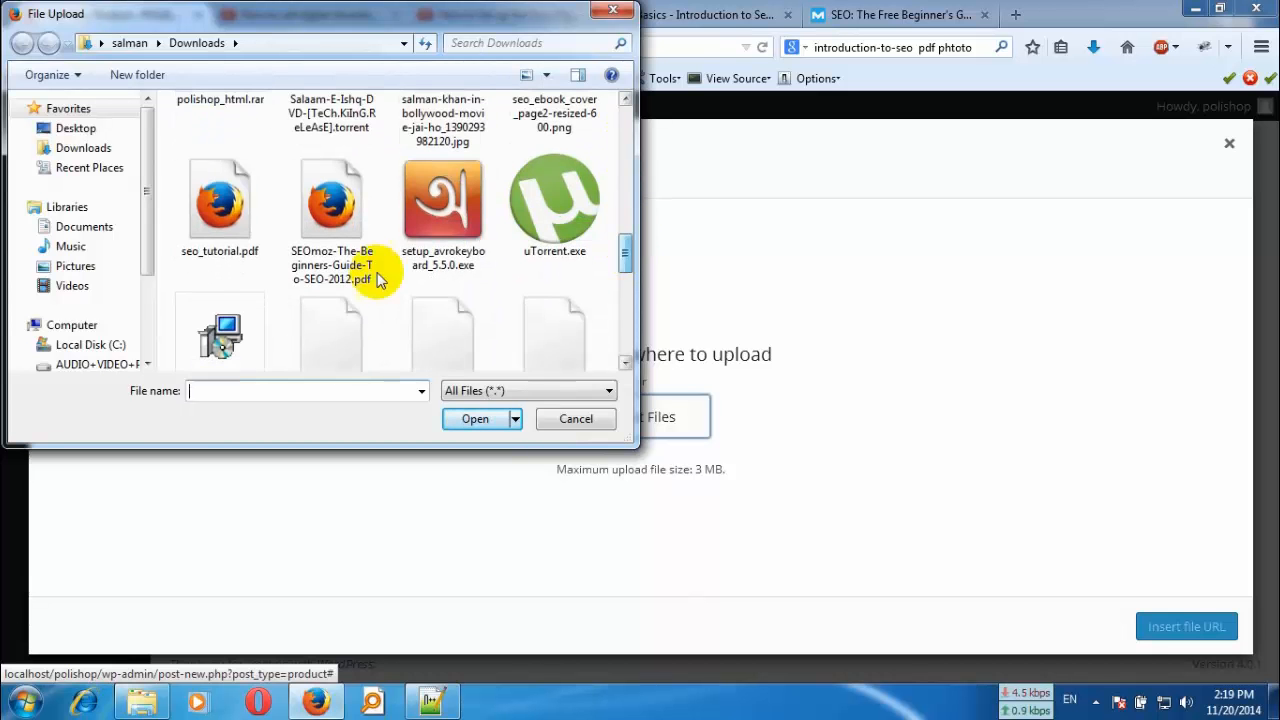
pyautogui.click(220, 205)
pyautogui.click(488, 420)
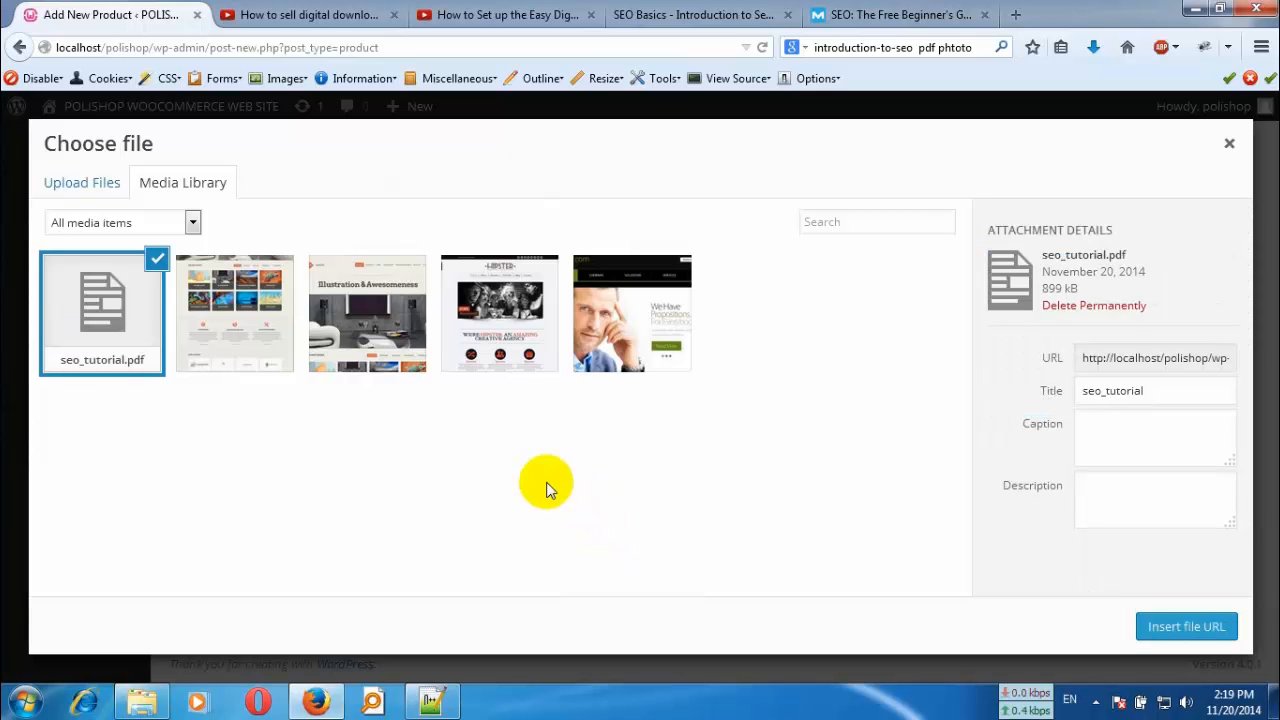
pyautogui.click(1189, 628)
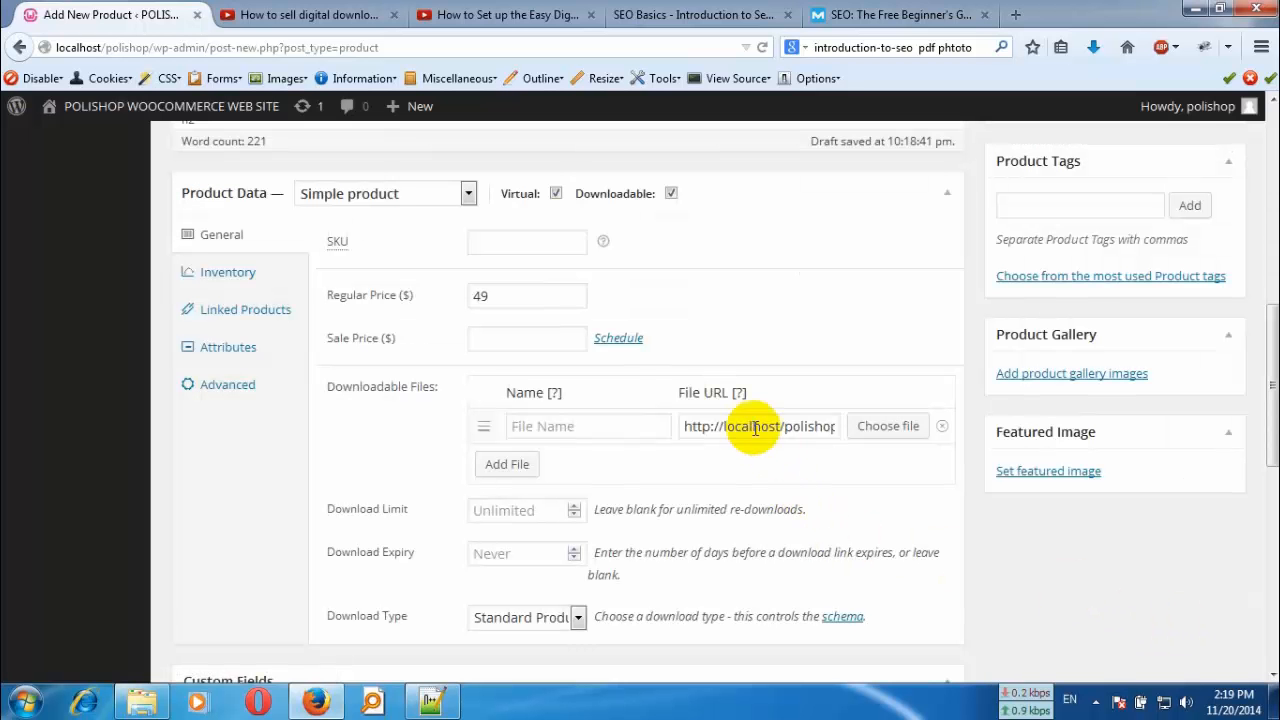
pyautogui.click(600, 426)
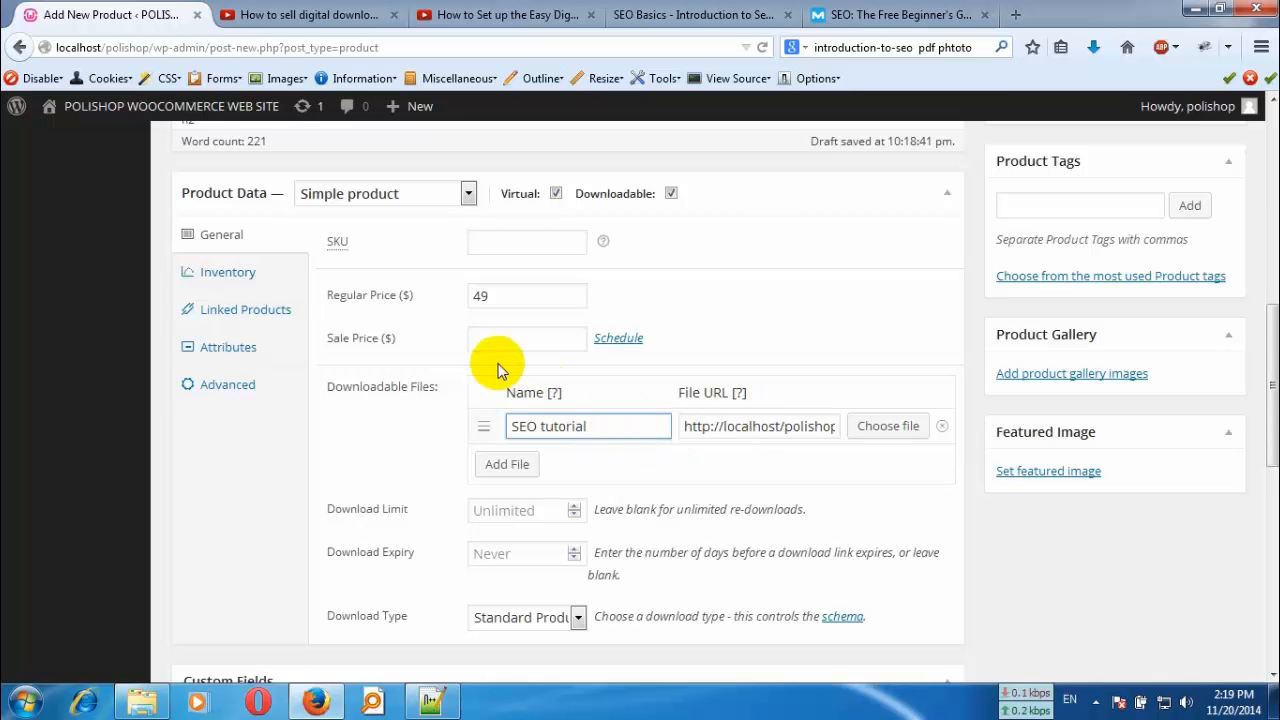
# - Leave the download limit and download expiry blank, and choose Standard Product as the download type
pyautogui.moveTo(550, 400)
pyautogui.scroll(-1, 550, 400)
pyautogui.scroll(-2, 549, 398)
pyautogui.click(576, 407)
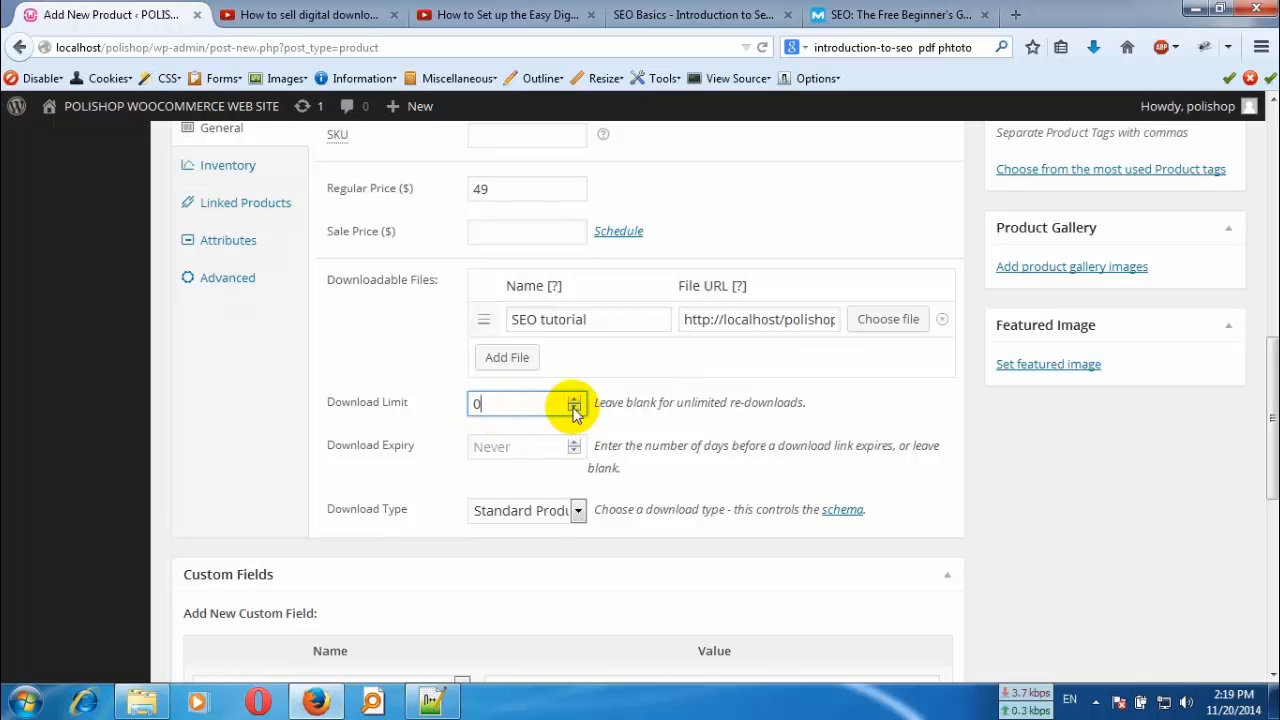
pyautogui.moveTo(573, 411); pyautogui.dragTo(452, 414)
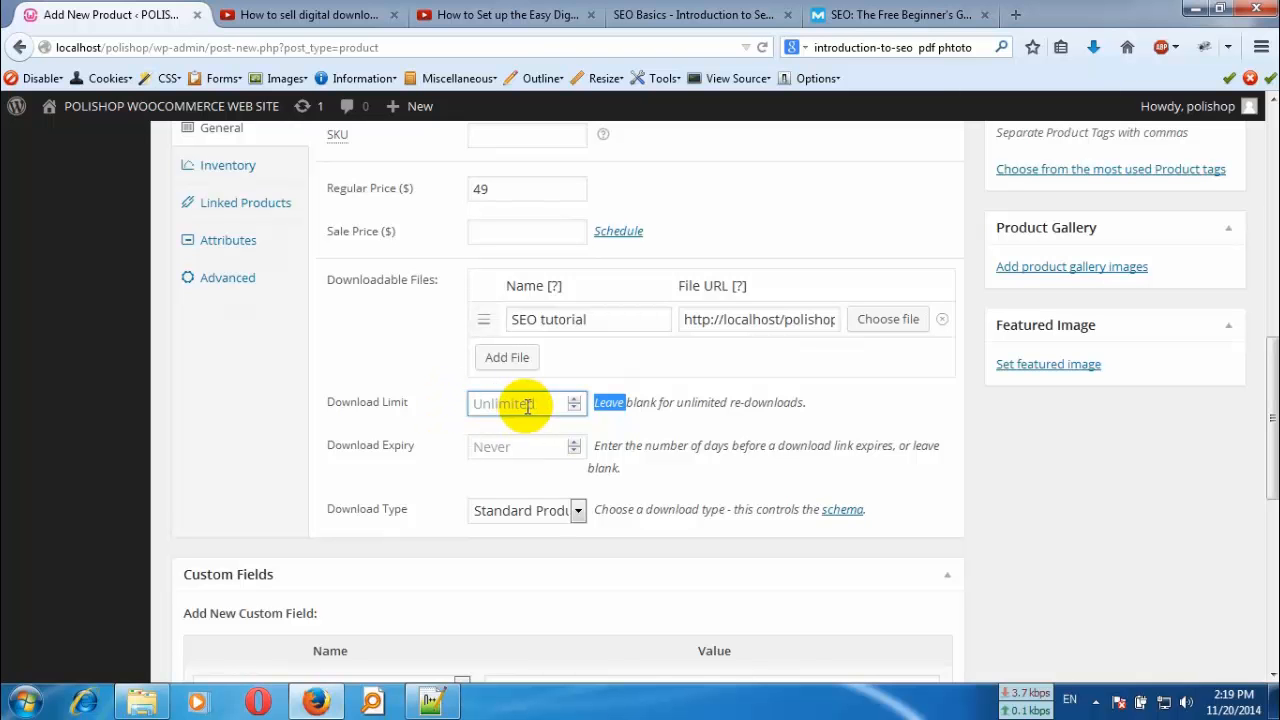
pyautogui.click(579, 512)
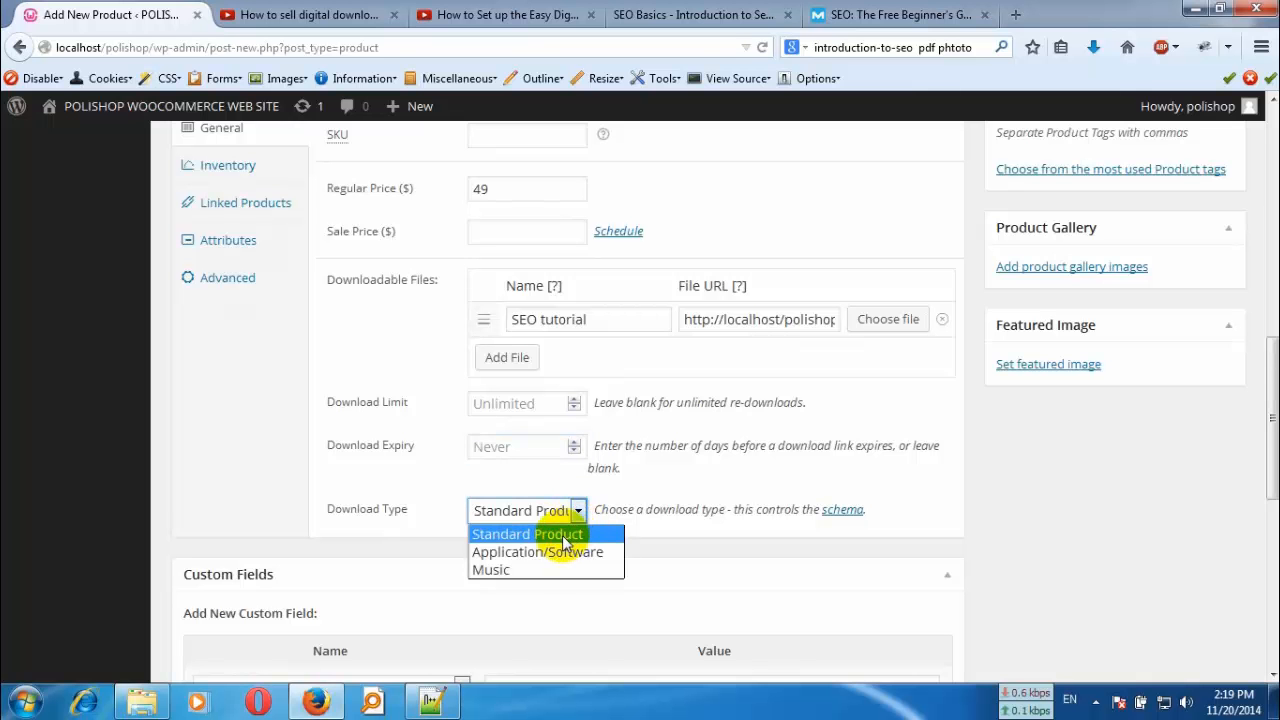
pyautogui.click(564, 538)
# - Copy the "What is Search Engine Optimization (SEO)?" heading and its first paragraph from the Moz beginner's guide
pyautogui.scroll(-4, 640, 505)
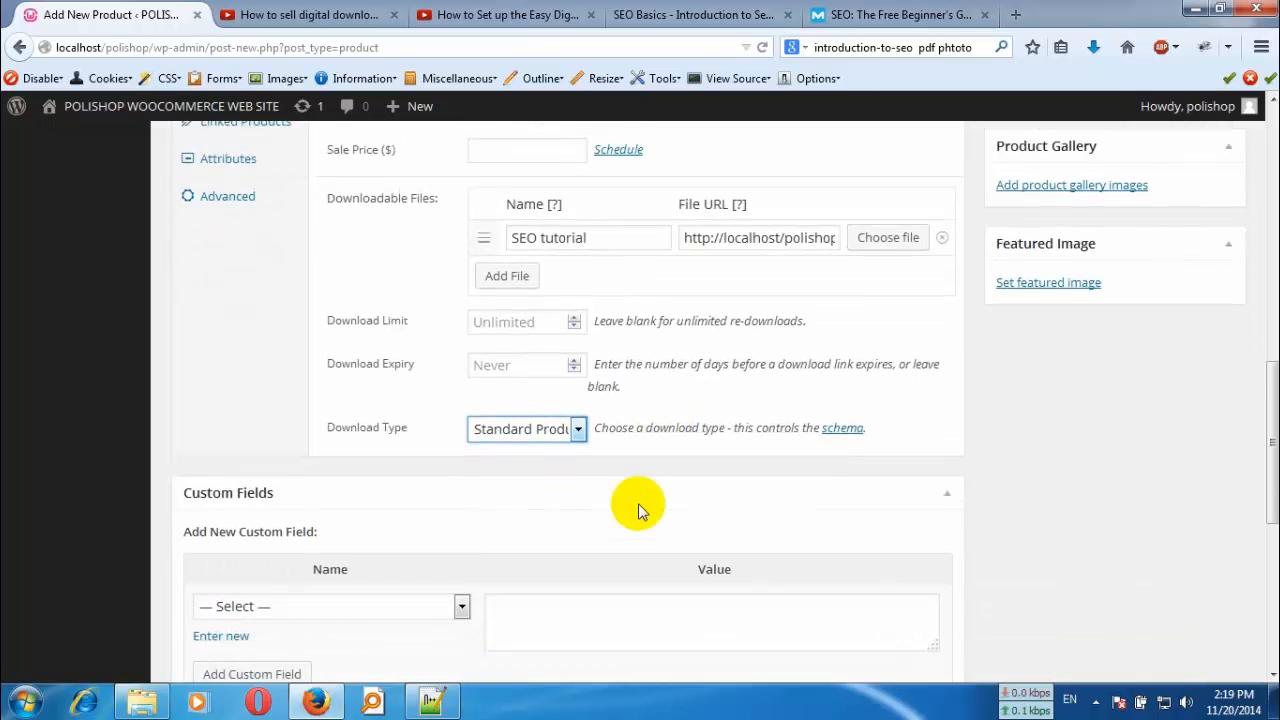
pyautogui.scroll(-3, 568, 475)
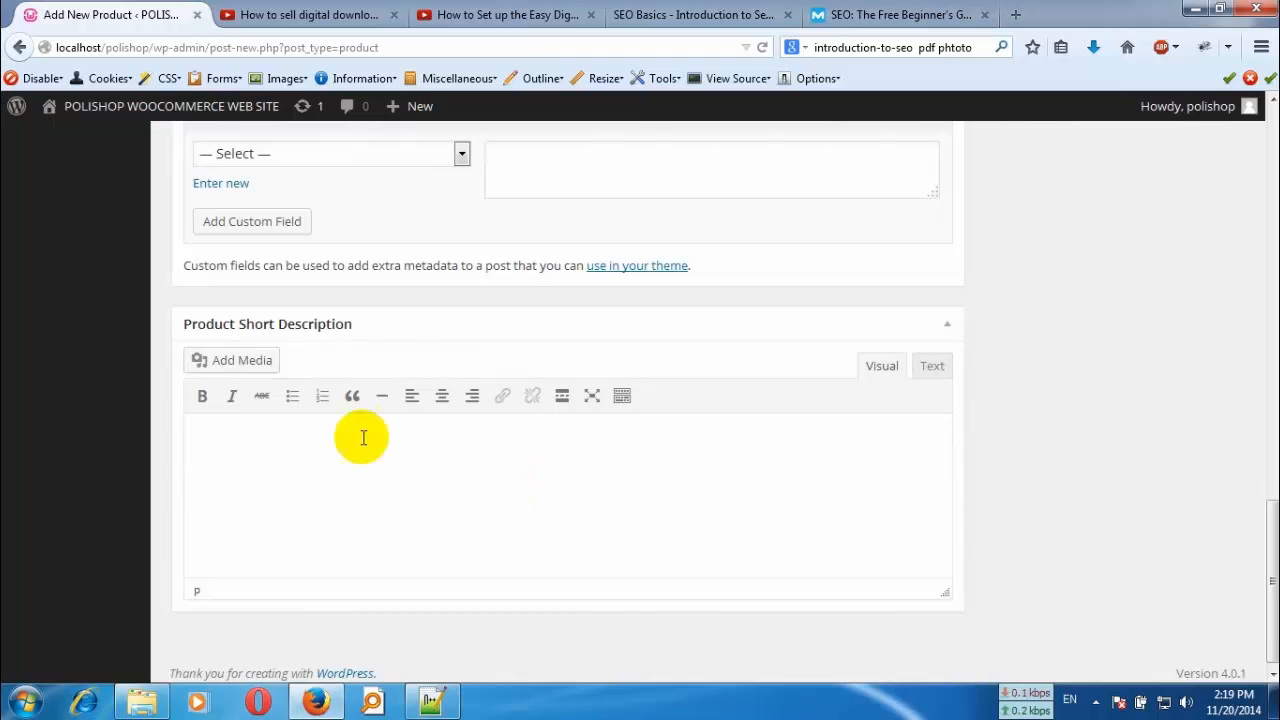
pyautogui.click(284, 440)
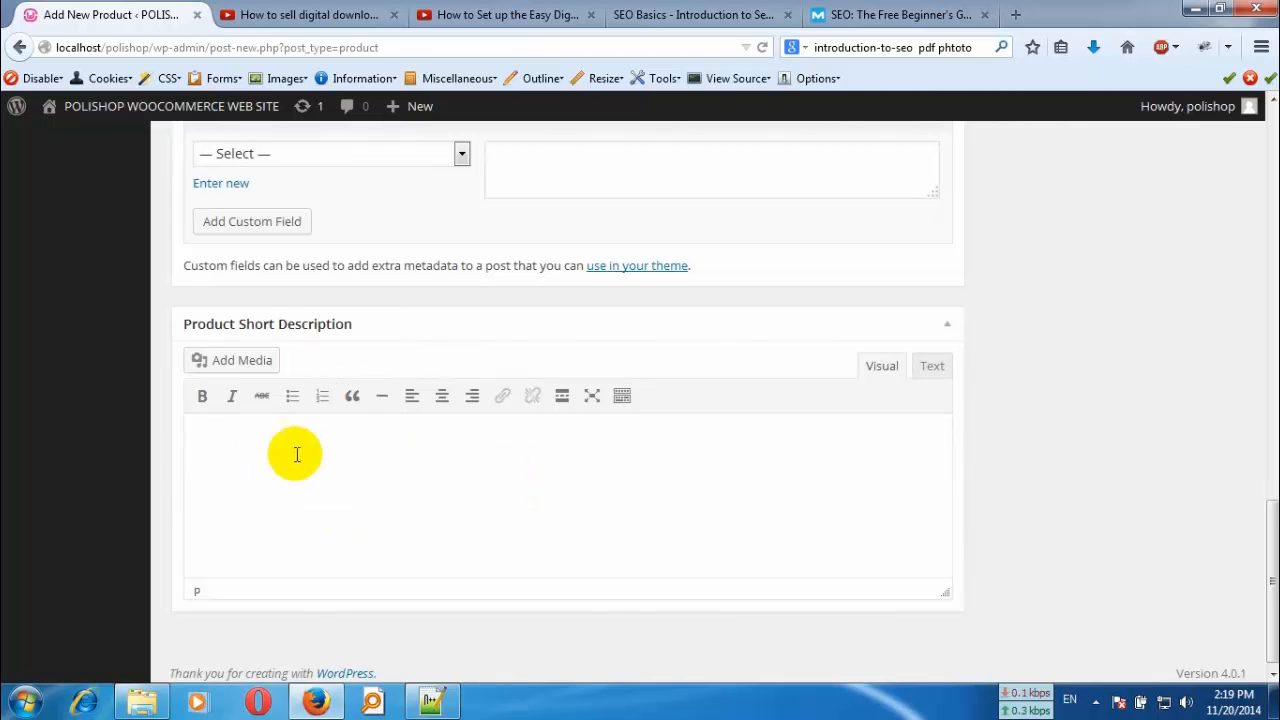
pyautogui.click(730, 12)
pyautogui.click(690, 236)
pyautogui.scroll(10, 660, 280)
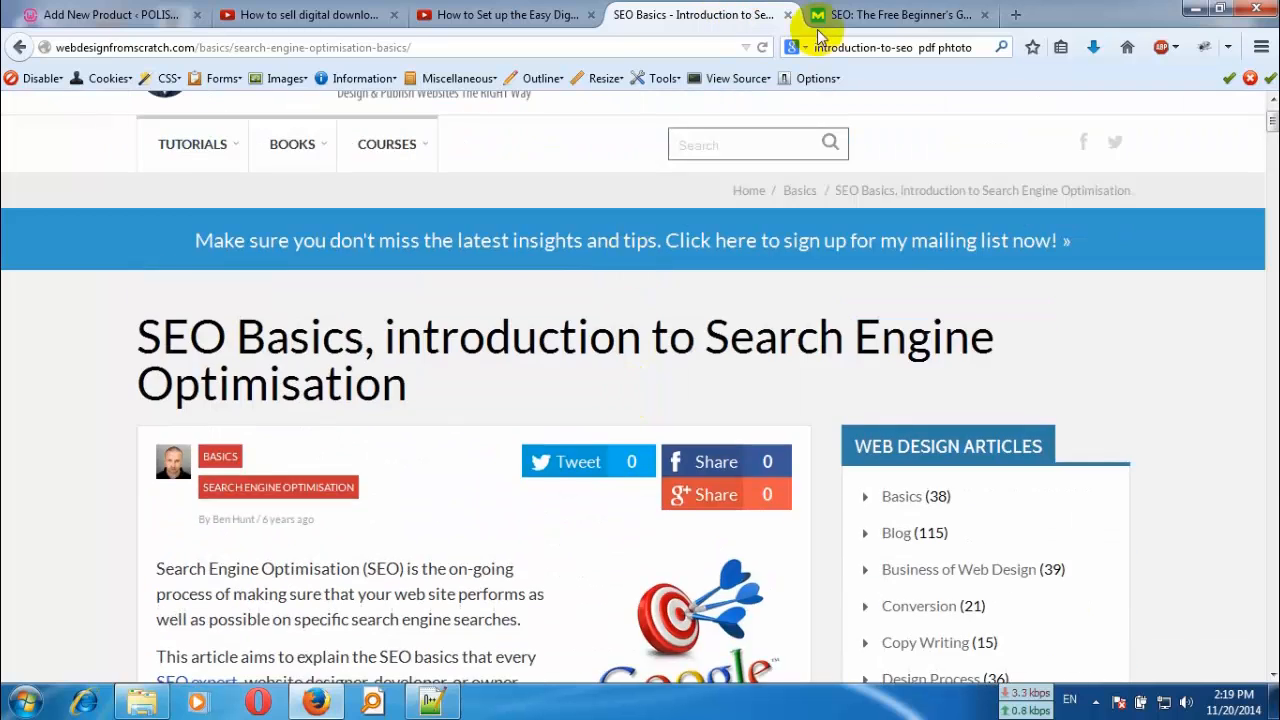
pyautogui.click(850, 16)
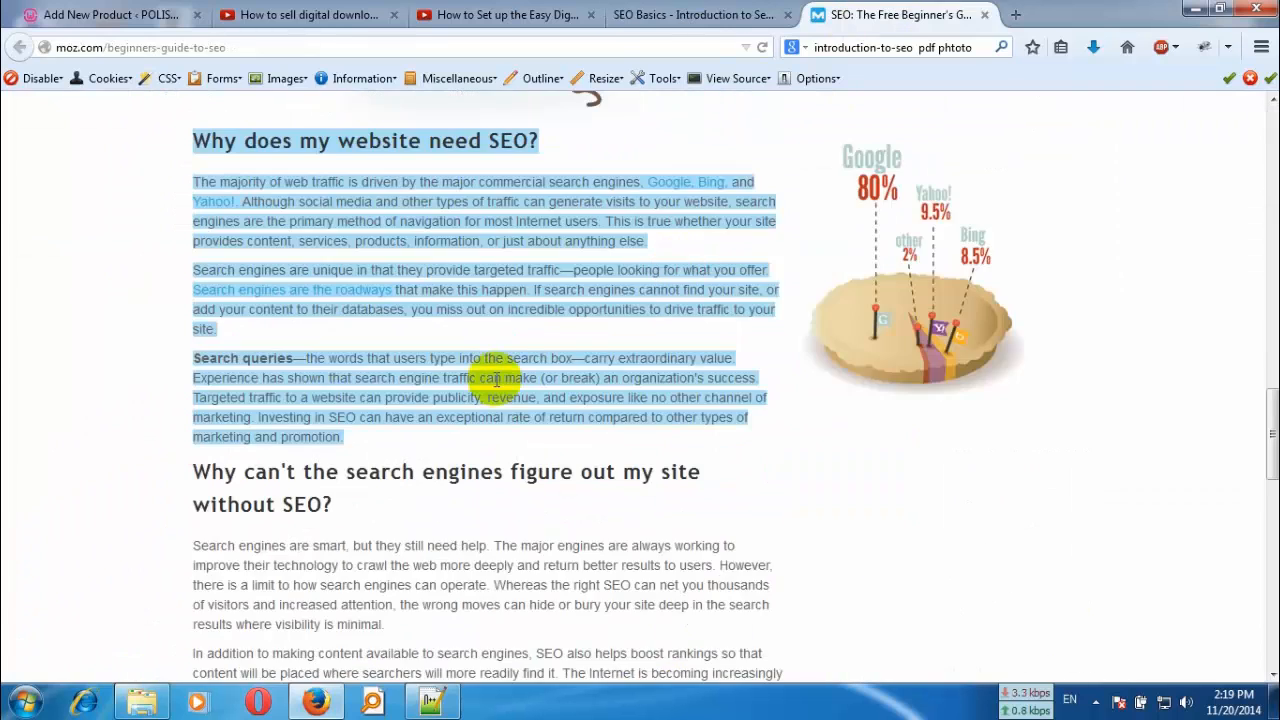
pyautogui.scroll(12, 508, 370)
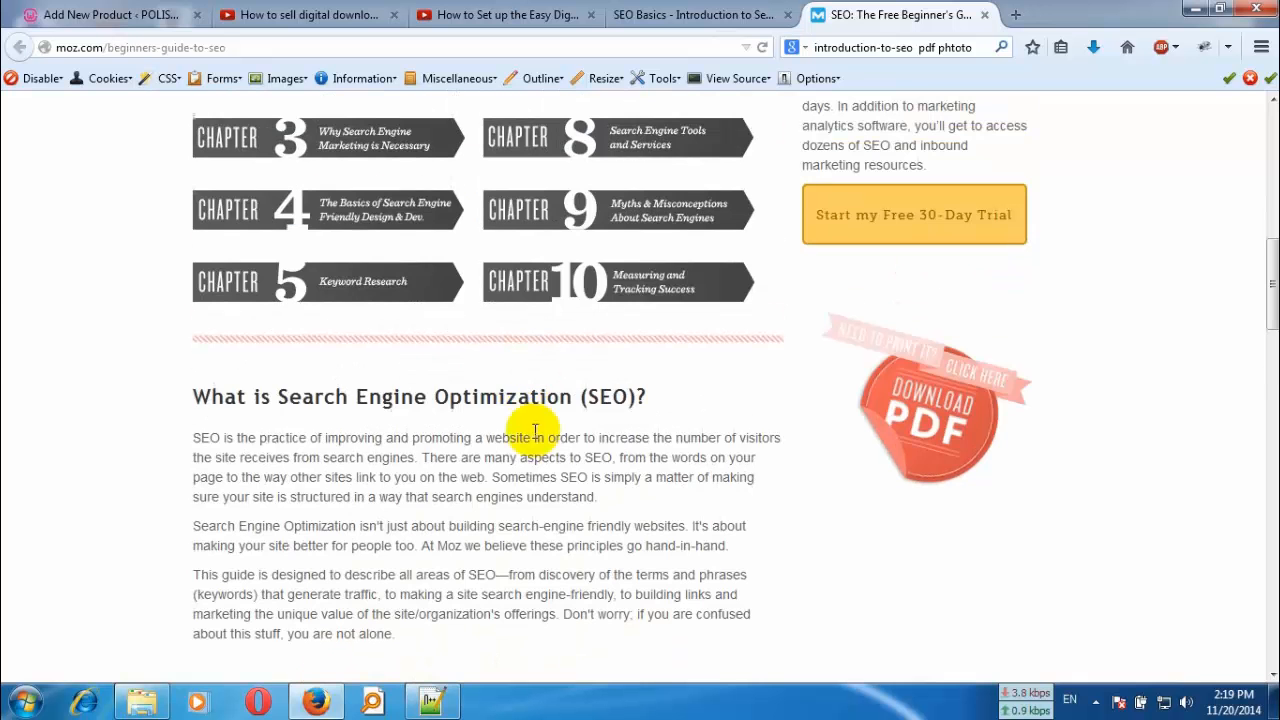
pyautogui.moveTo(189, 397); pyautogui.dragTo(601, 496)
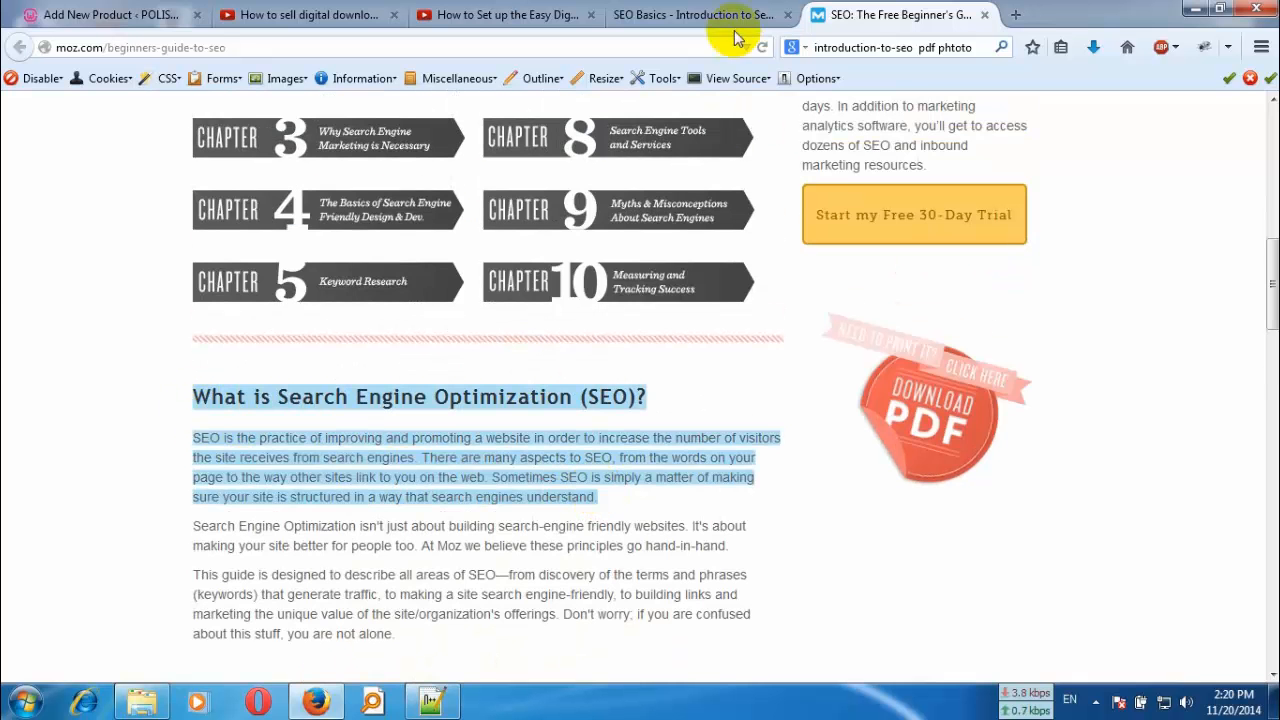
# - Paste the copied Moz heading and paragraph into the product short description
pyautogui.click(152, 16)
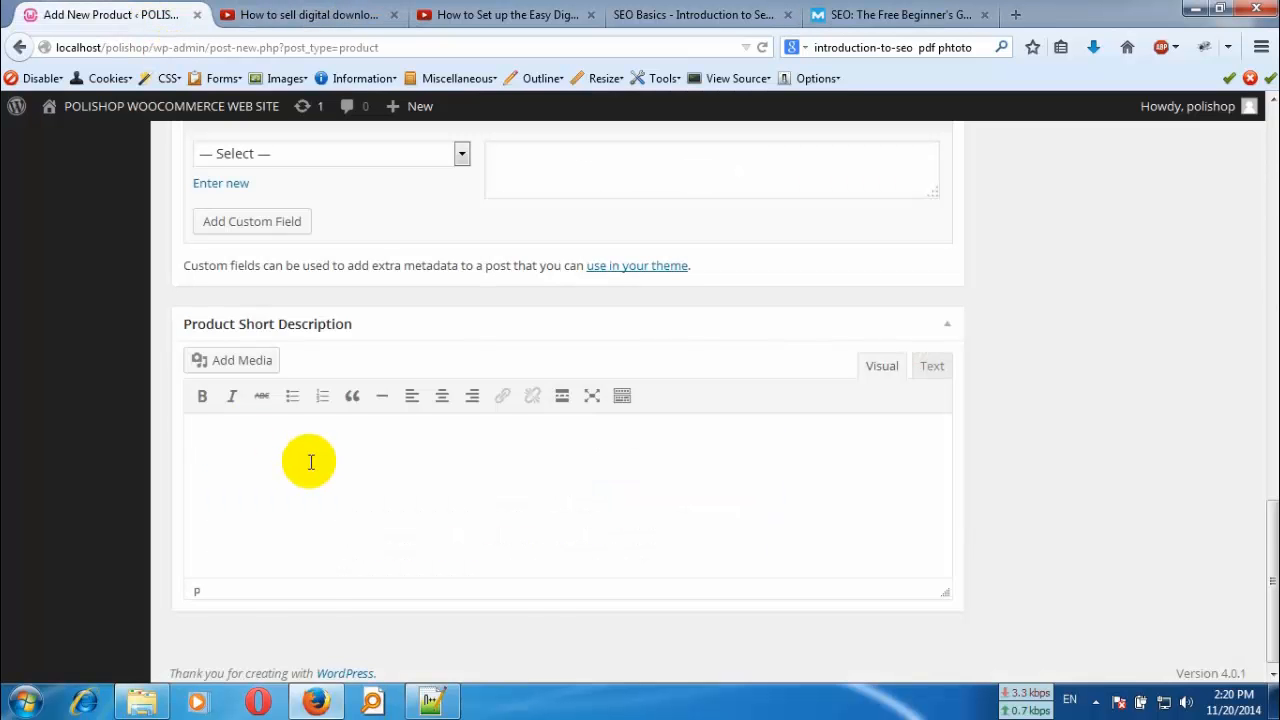
pyautogui.write("New to SEO? Need to polish up your knowledge? The Beginner's Guide to SEO has been read over a million times and provides comprehensive information you need to get on the road to professional quality SEO.")
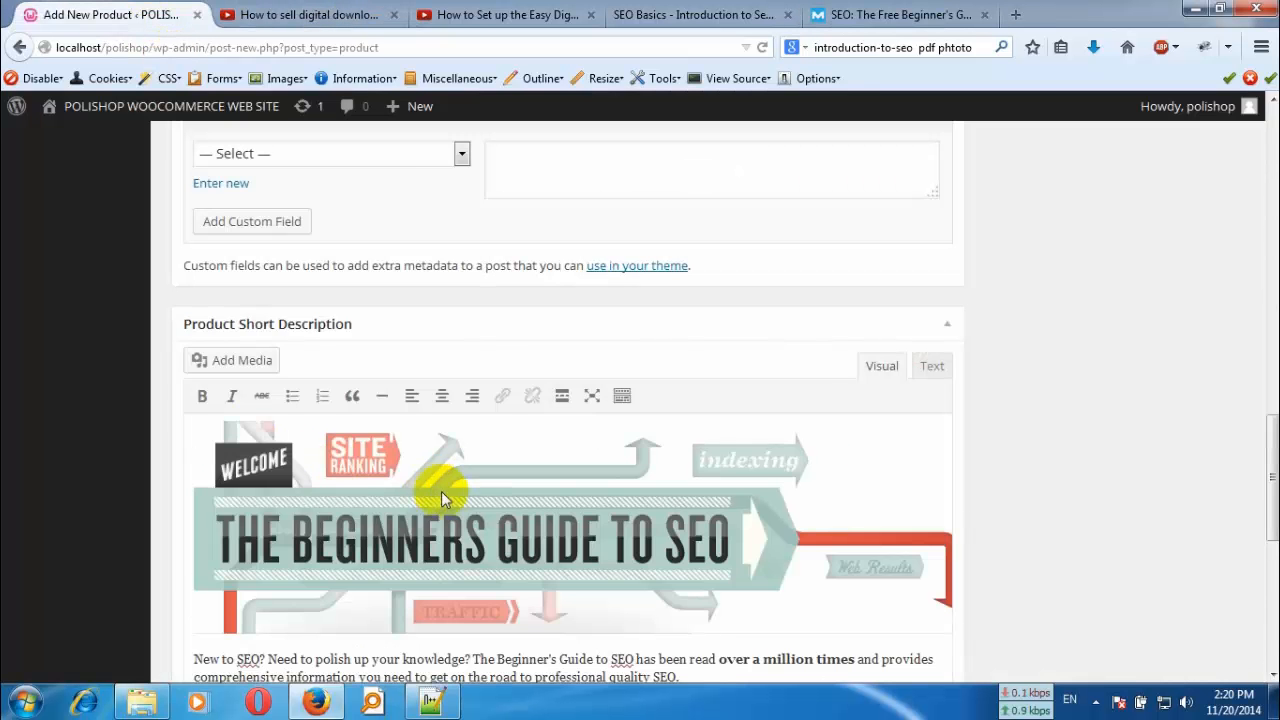
pyautogui.scroll(-5, 441, 491)
# - Copy only the first paragraph under "What is Search Engine Optimization (SEO)?" from the Moz guide, without the heading
pyautogui.click(895, 15)
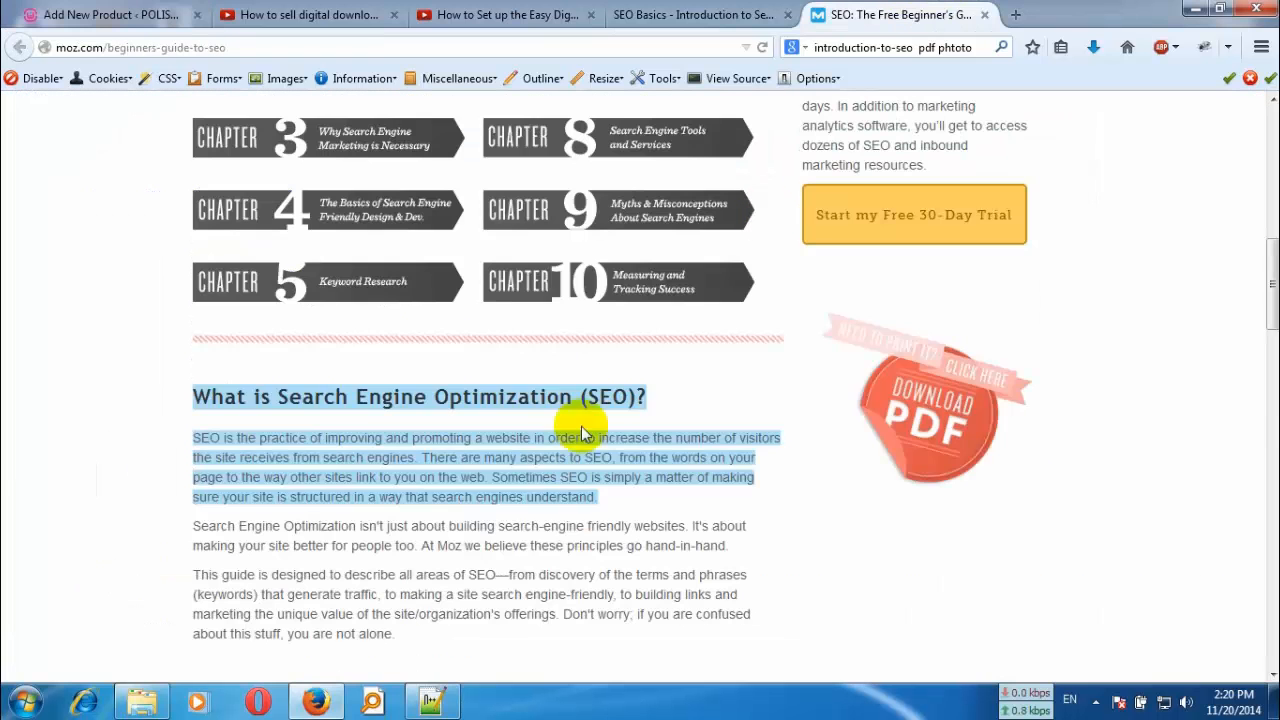
pyautogui.click(533, 530)
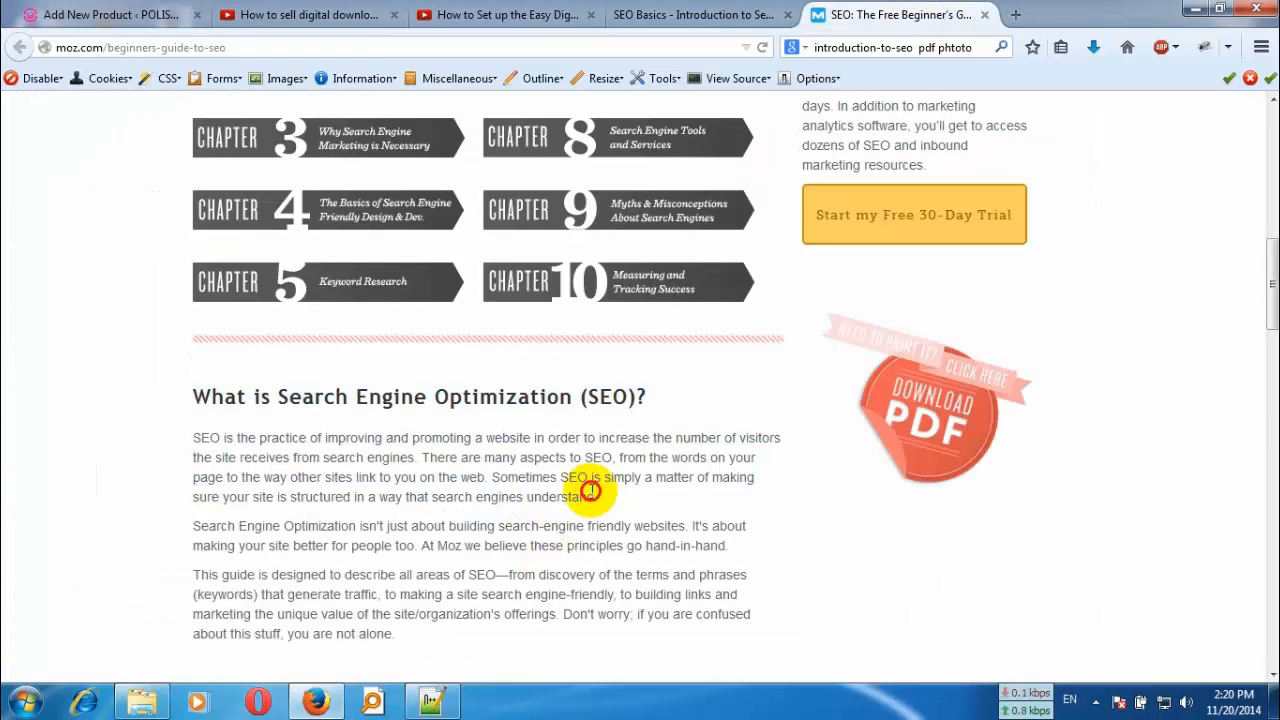
pyautogui.moveTo(596, 495); pyautogui.dragTo(191, 440)
pyautogui.hotkey('ctrl', 'c')
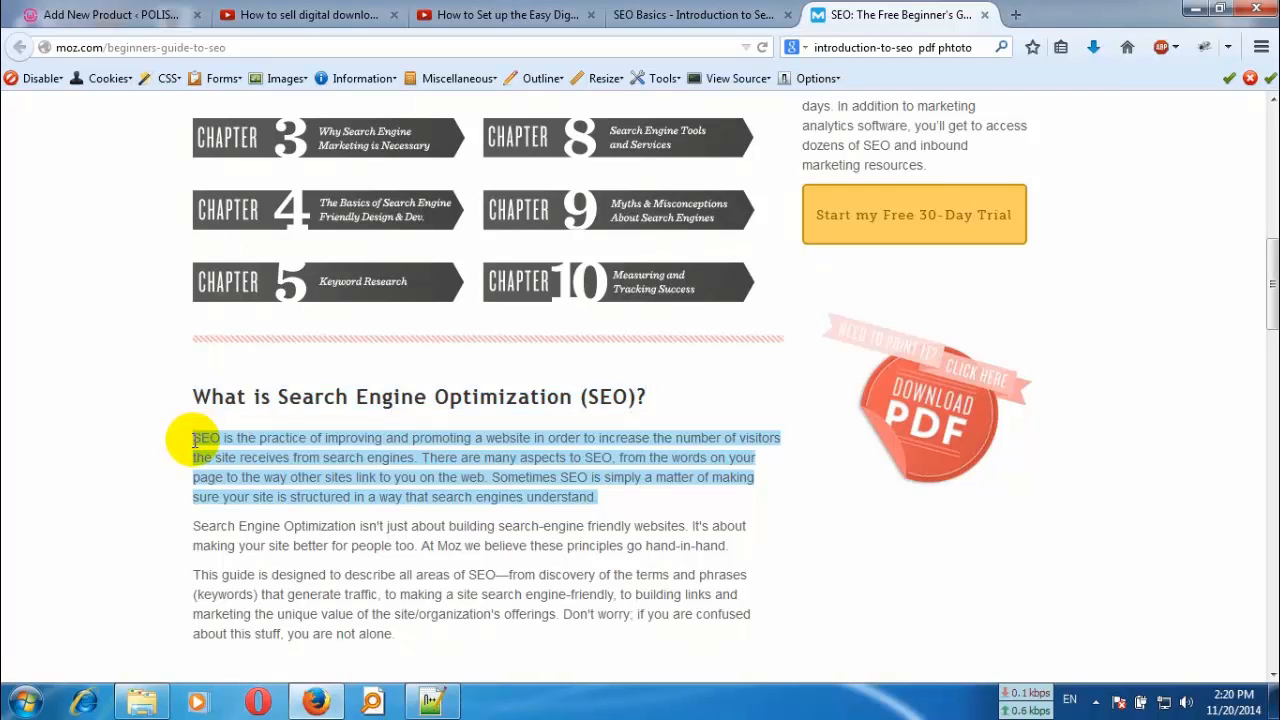
# - Replace the entire product short description with the copied Moz paragraph
pyautogui.click(165, 14)
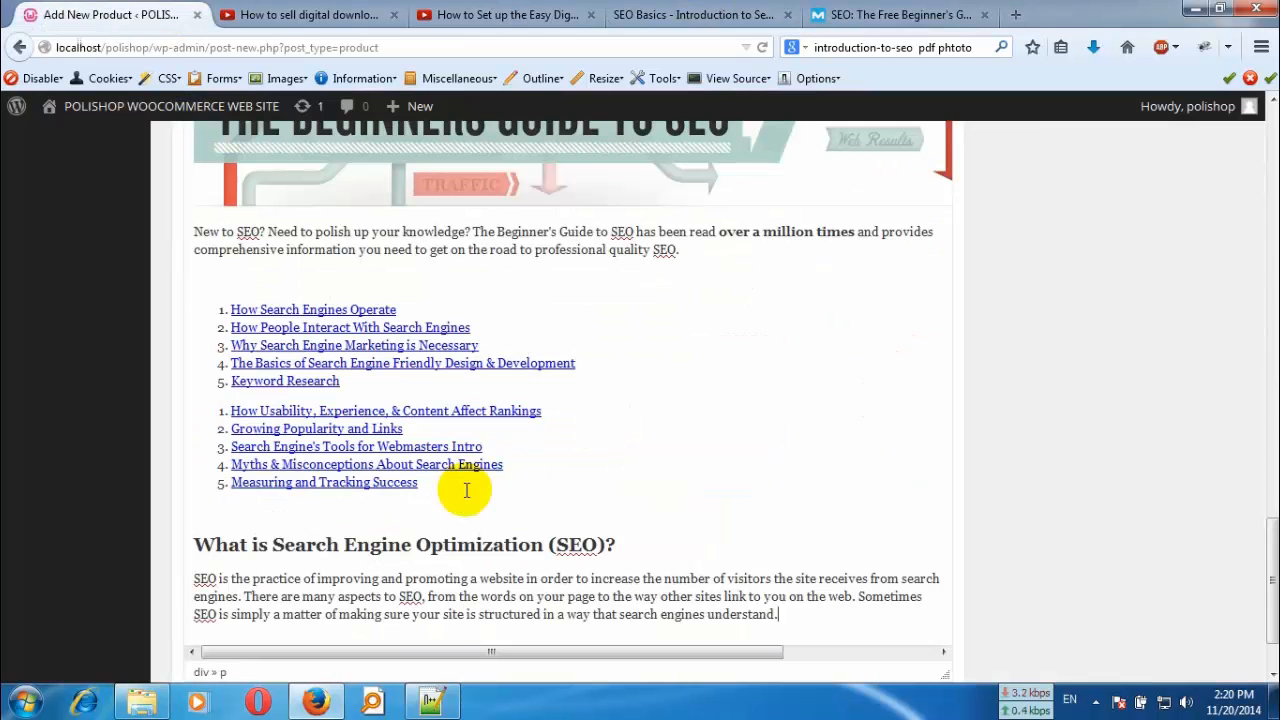
pyautogui.scroll(3, 521, 455)
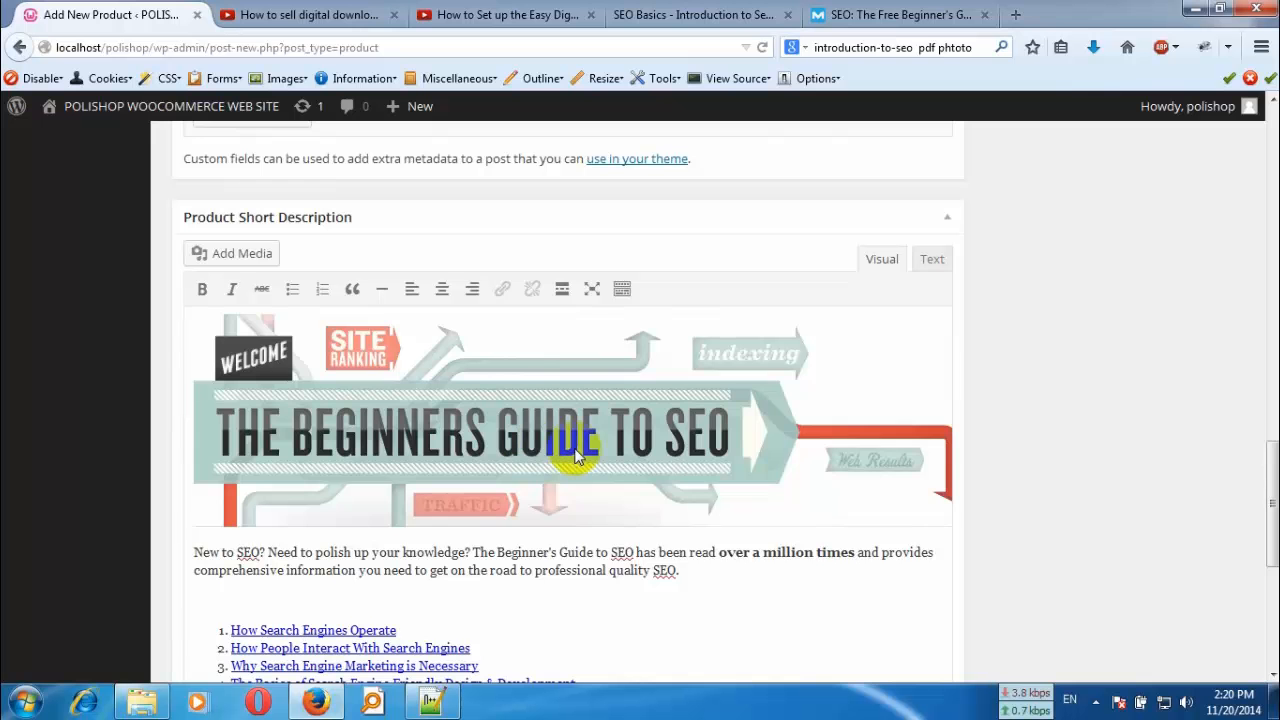
pyautogui.click(577, 457)
pyautogui.hotkey('ctrl', 'a')
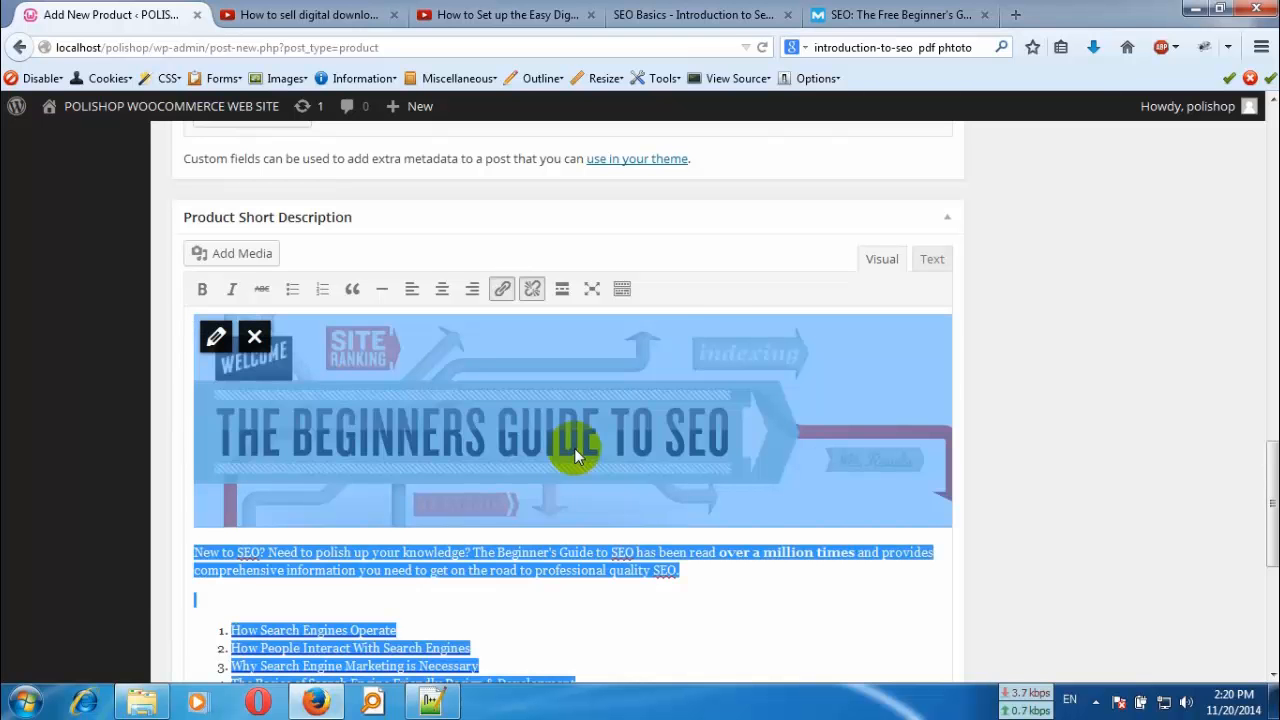
pyautogui.press('Delete')
pyautogui.hotkey('ctrl', 'v')
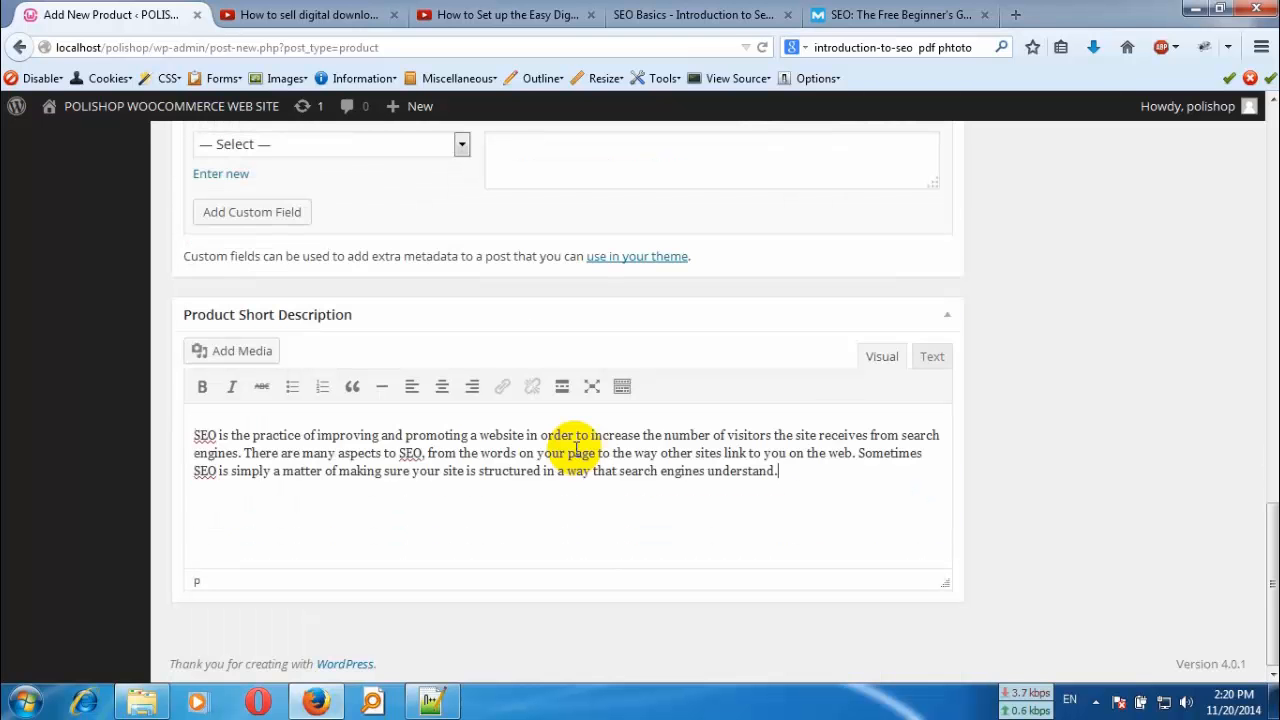
pyautogui.click(352, 437)
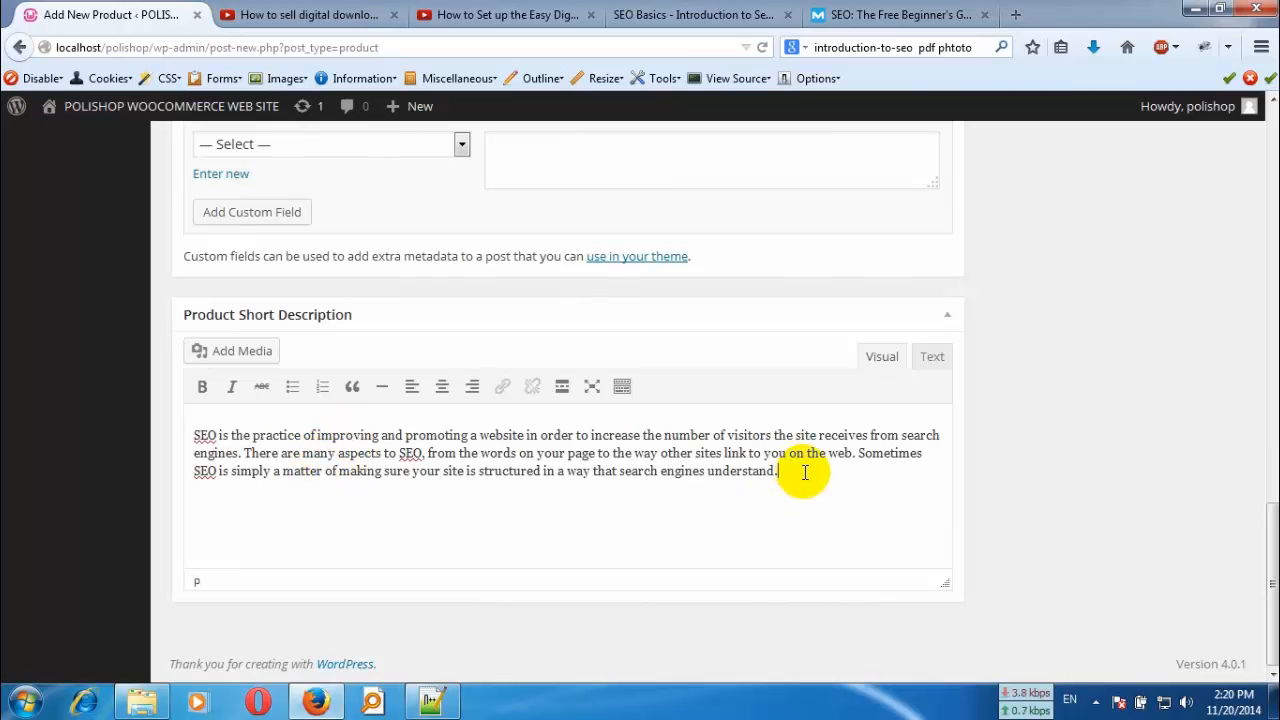
# - Insert an empty line above the "Why does my website need SEO?" heading in the main product description
pyautogui.scroll(3, 730, 515)
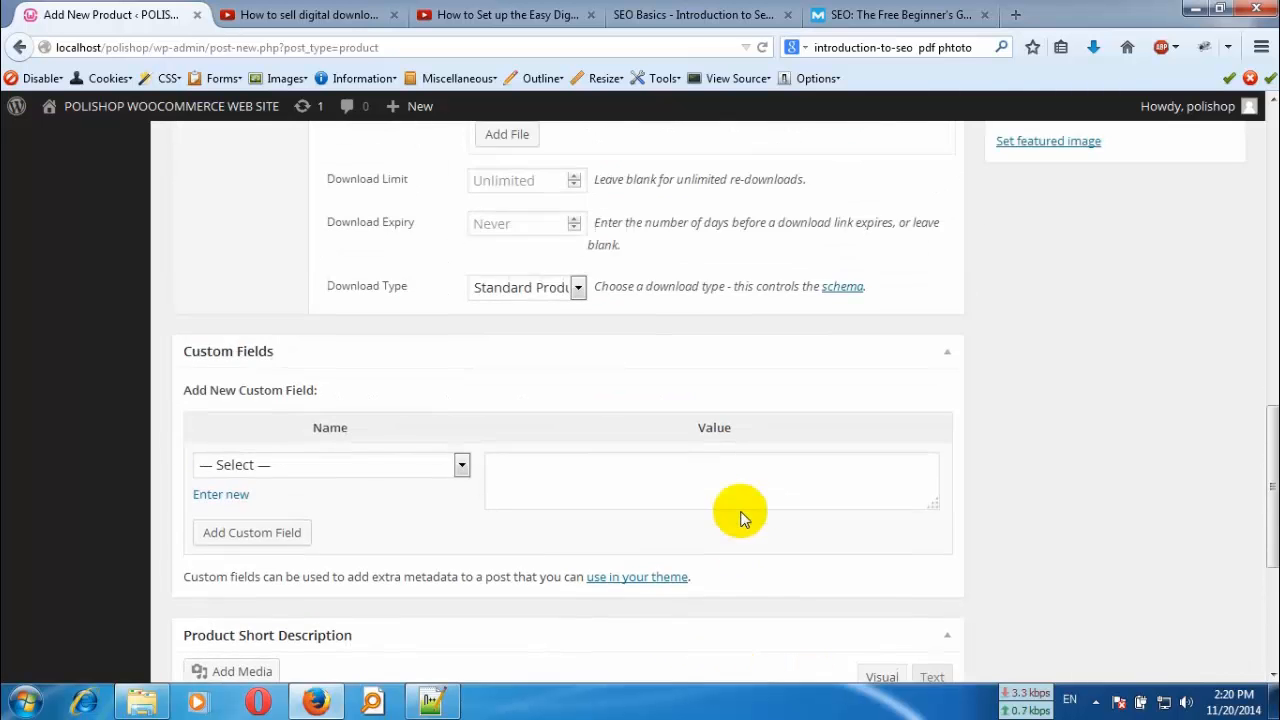
pyautogui.scroll(5, 740, 518)
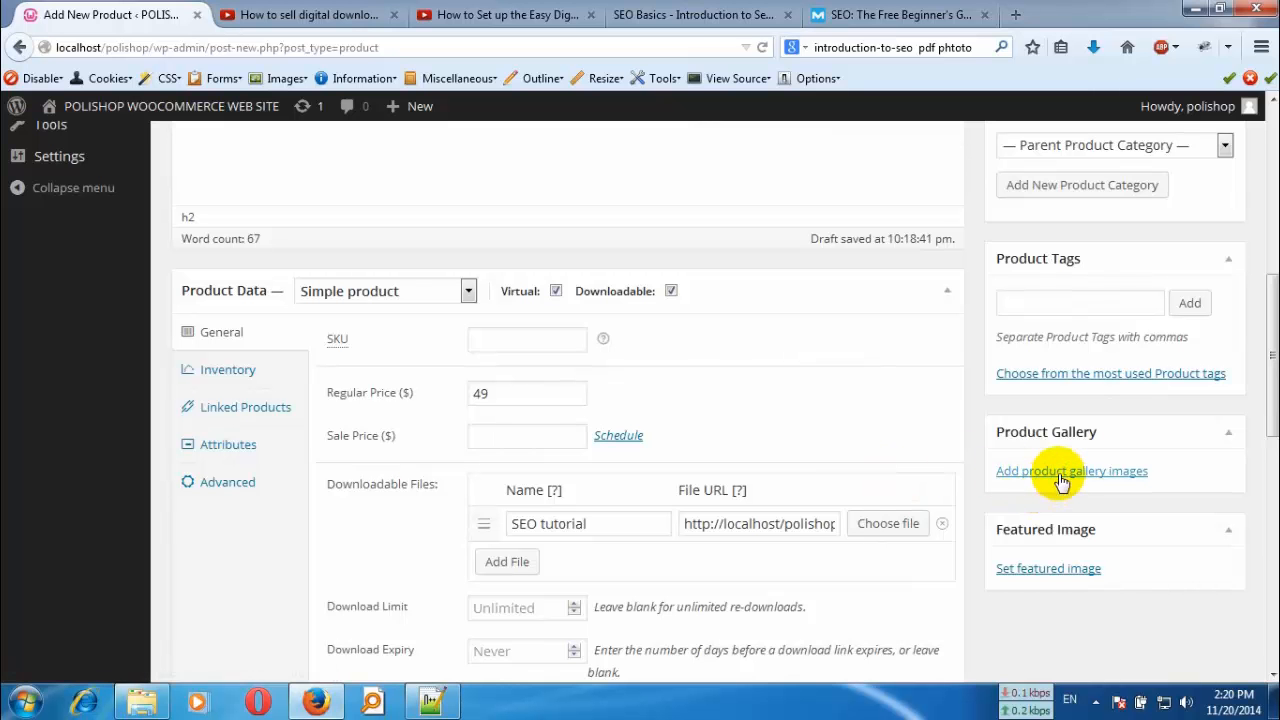
pyautogui.scroll(5, 586, 383)
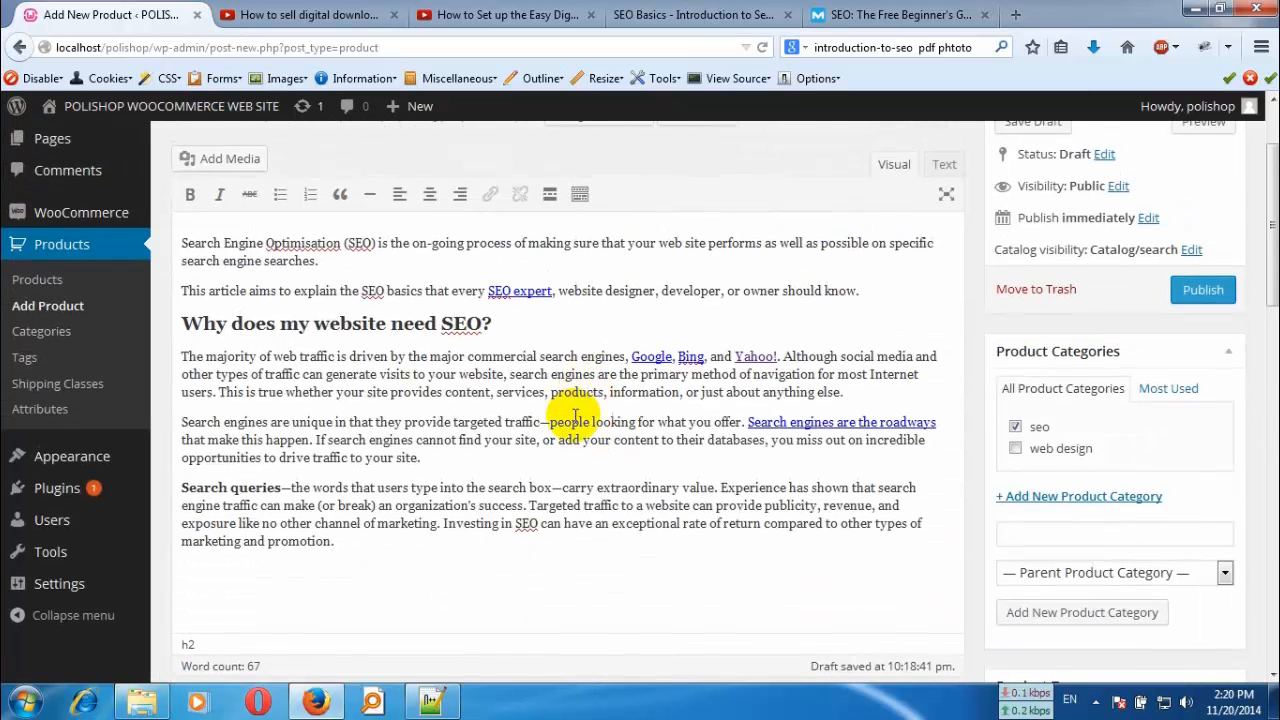
pyautogui.click(643, 322)
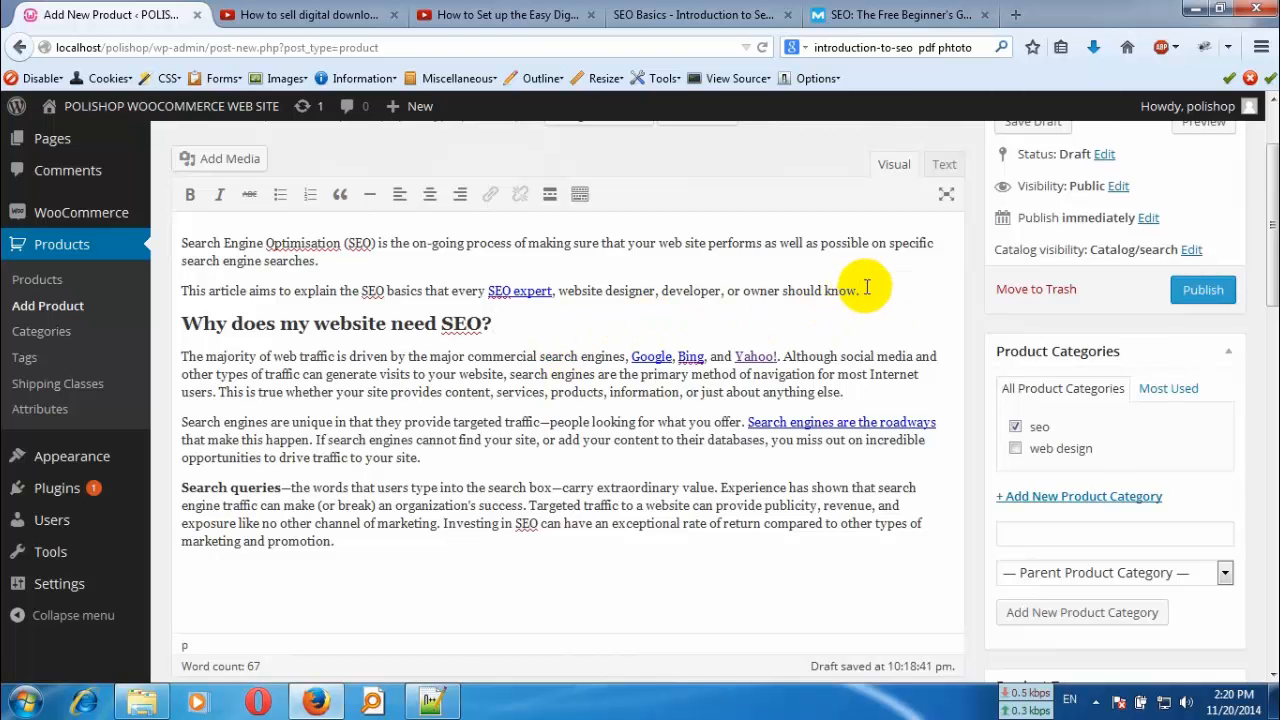
pyautogui.press('Return')
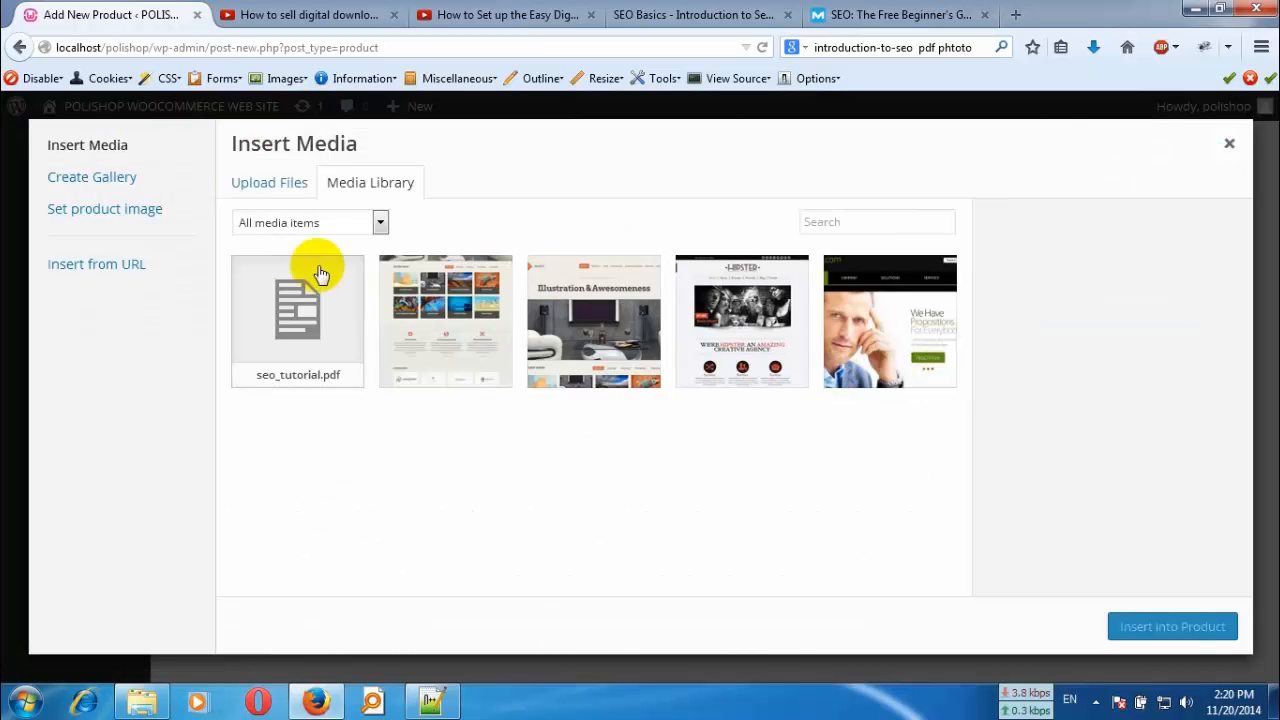
pyautogui.click(272, 186)
pyautogui.click(740, 417)
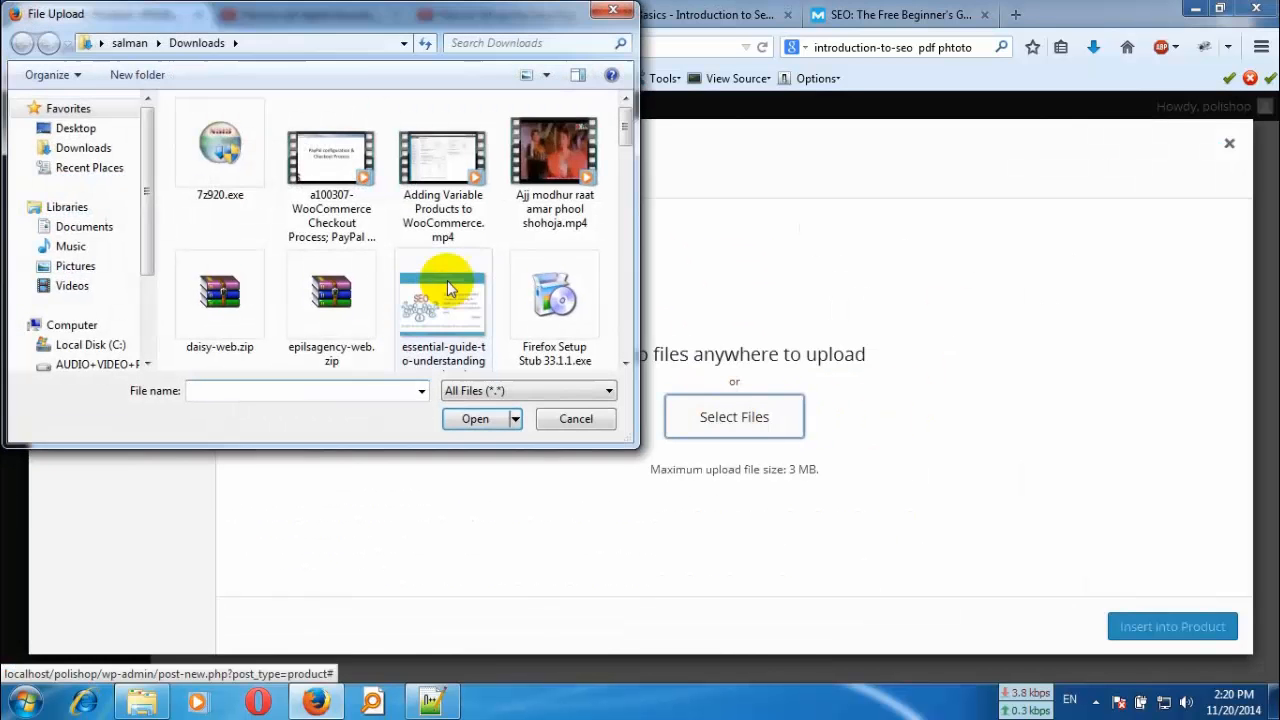
pyautogui.moveTo(623, 149); pyautogui.dragTo(627, 240)
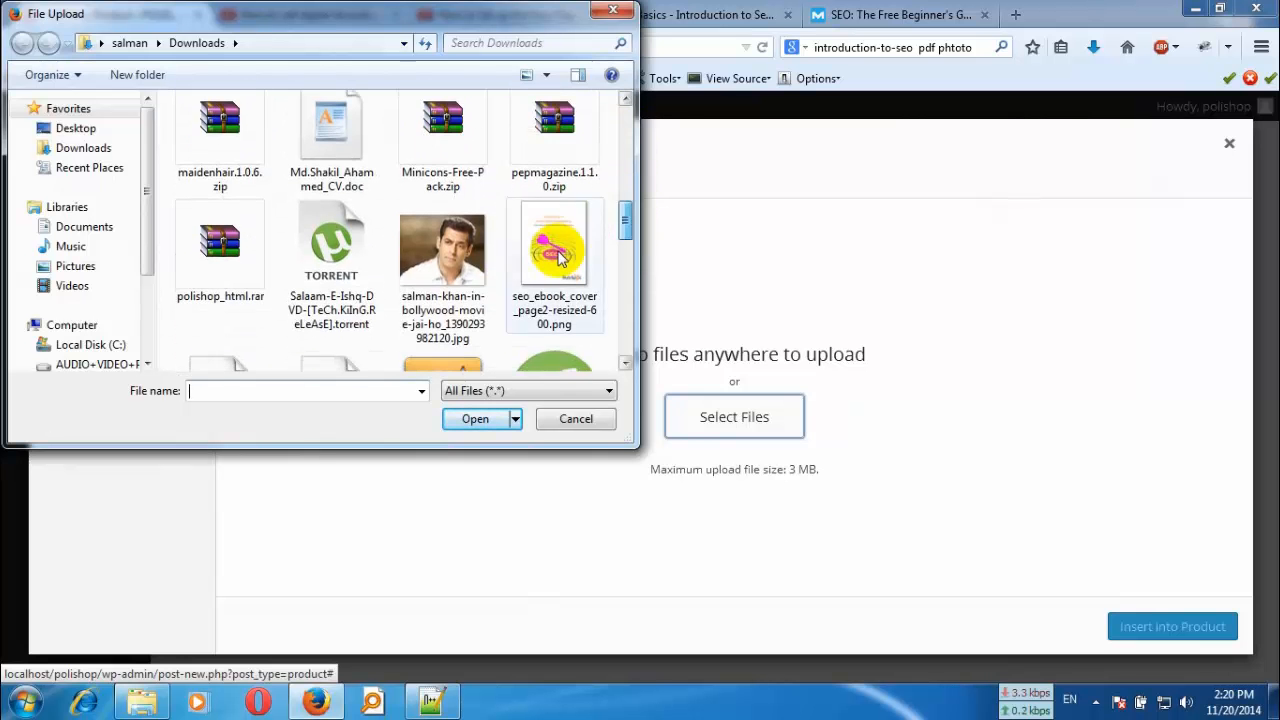
pyautogui.click(553, 250)
pyautogui.click(577, 419)
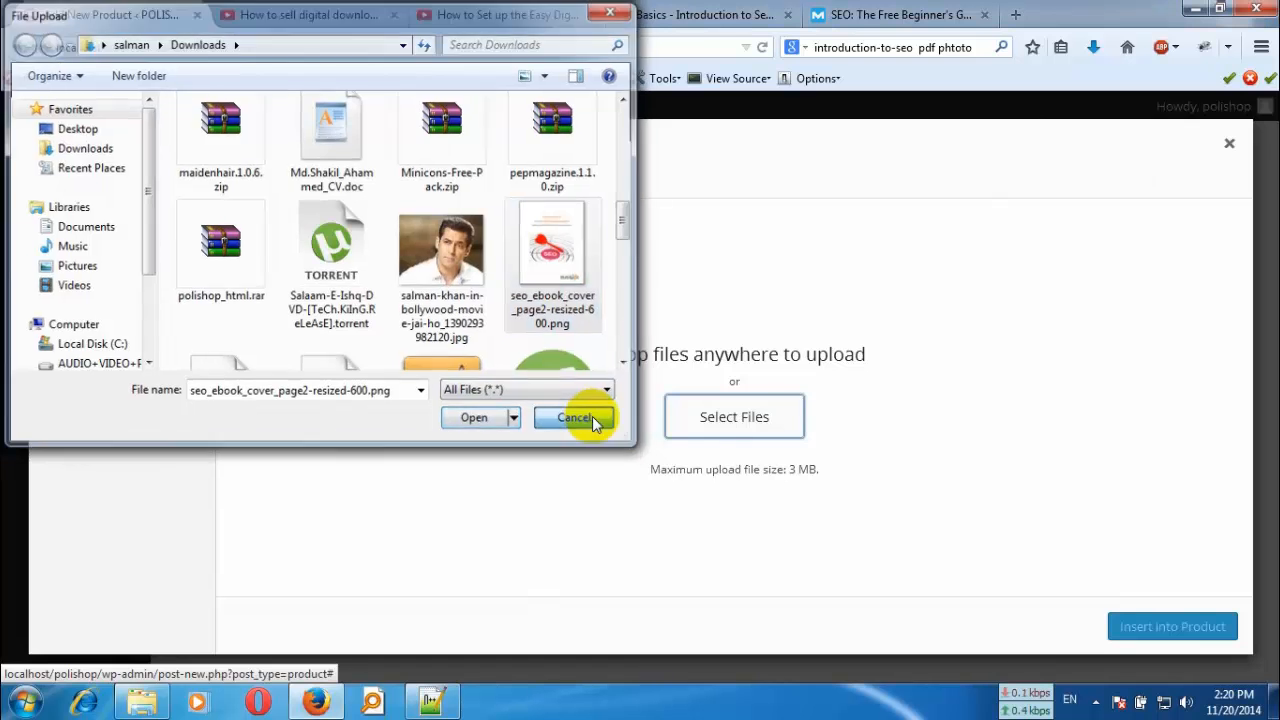
pyautogui.click(1229, 145)
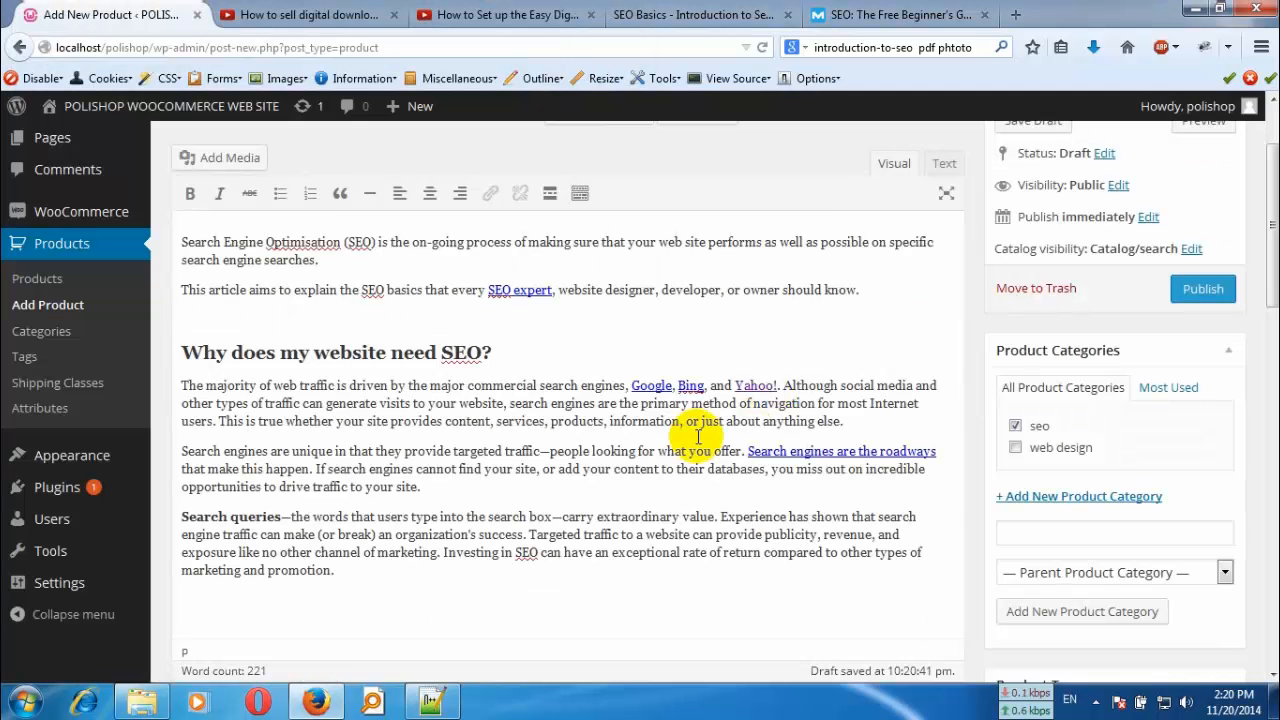
# - Upload seo_ebook_cover_page2-resized-600.png from Downloads and set it as the product's featured image
pyautogui.scroll(-5, 1200, 540)
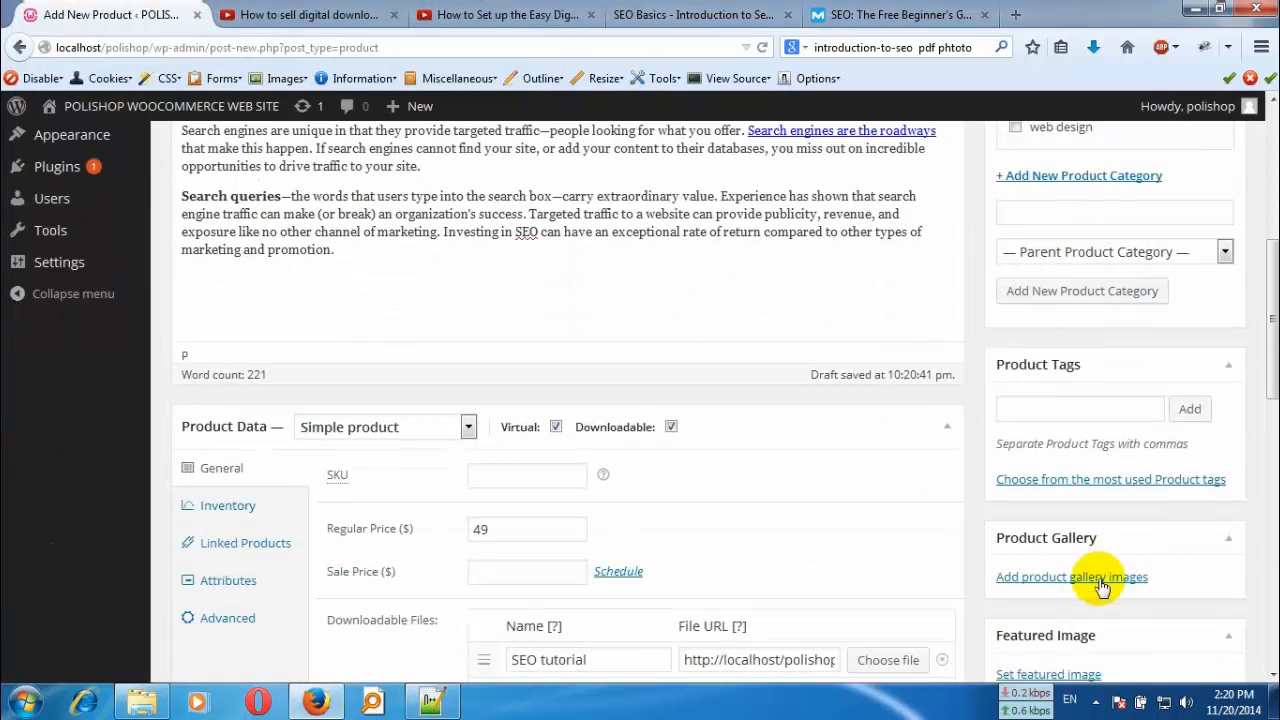
pyautogui.scroll(-3, 1200, 560)
pyautogui.click(1058, 568)
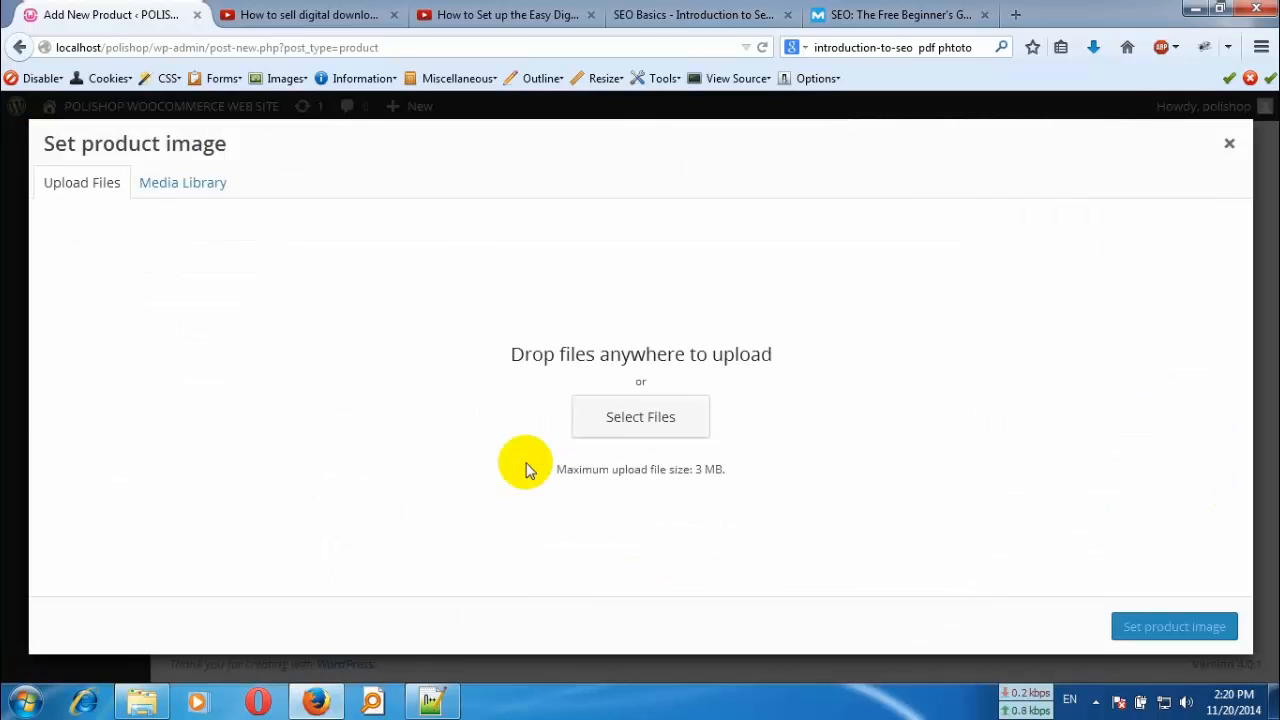
pyautogui.click(591, 417)
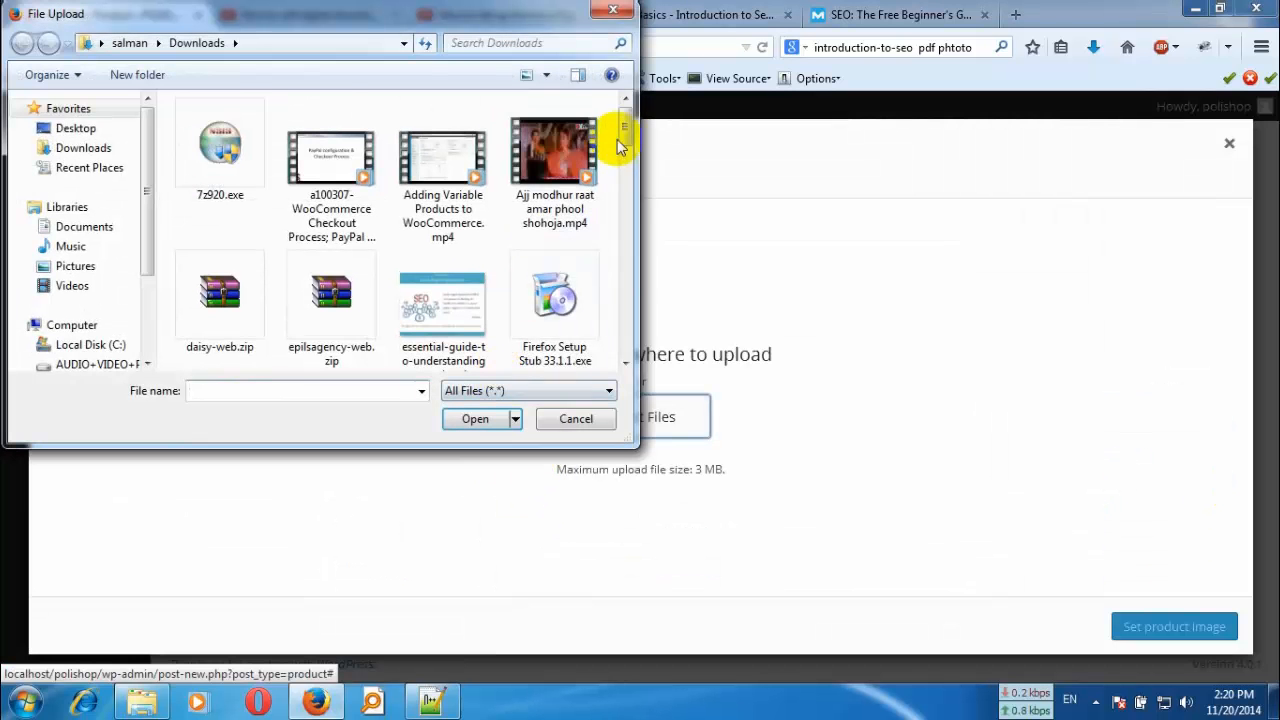
pyautogui.moveTo(624, 135); pyautogui.dragTo(625, 226)
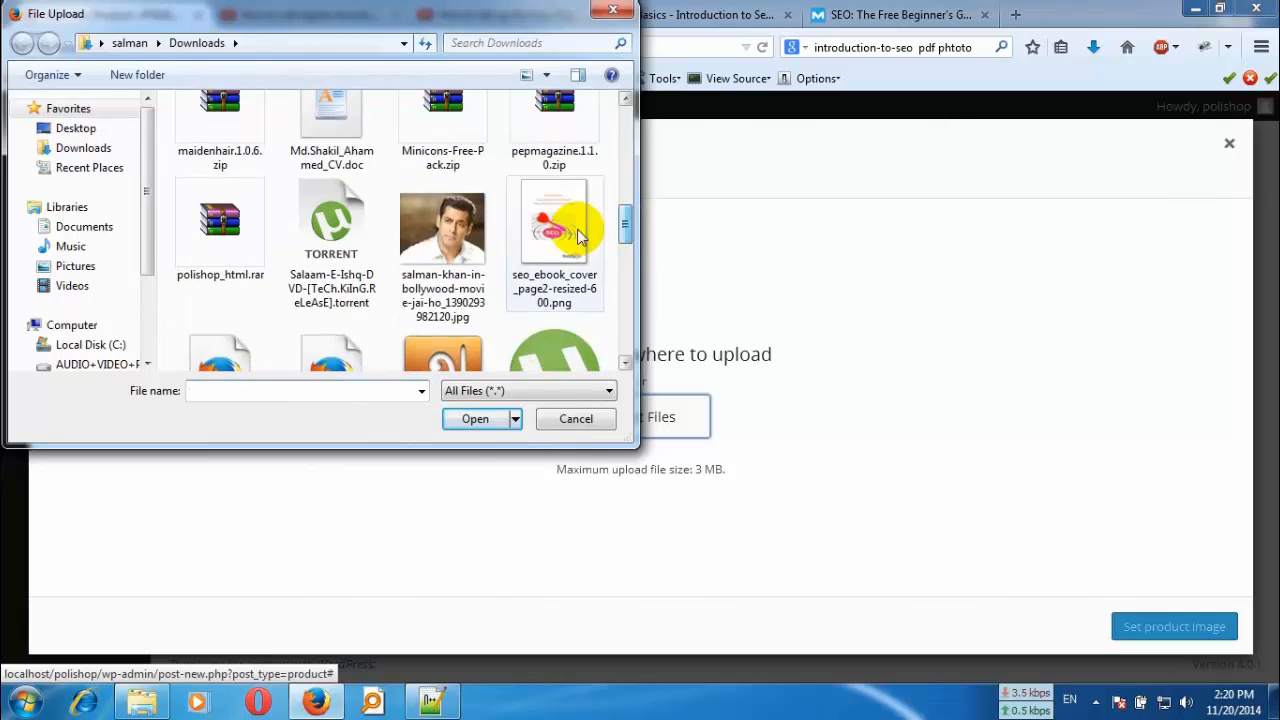
pyautogui.click(560, 230)
pyautogui.click(487, 420)
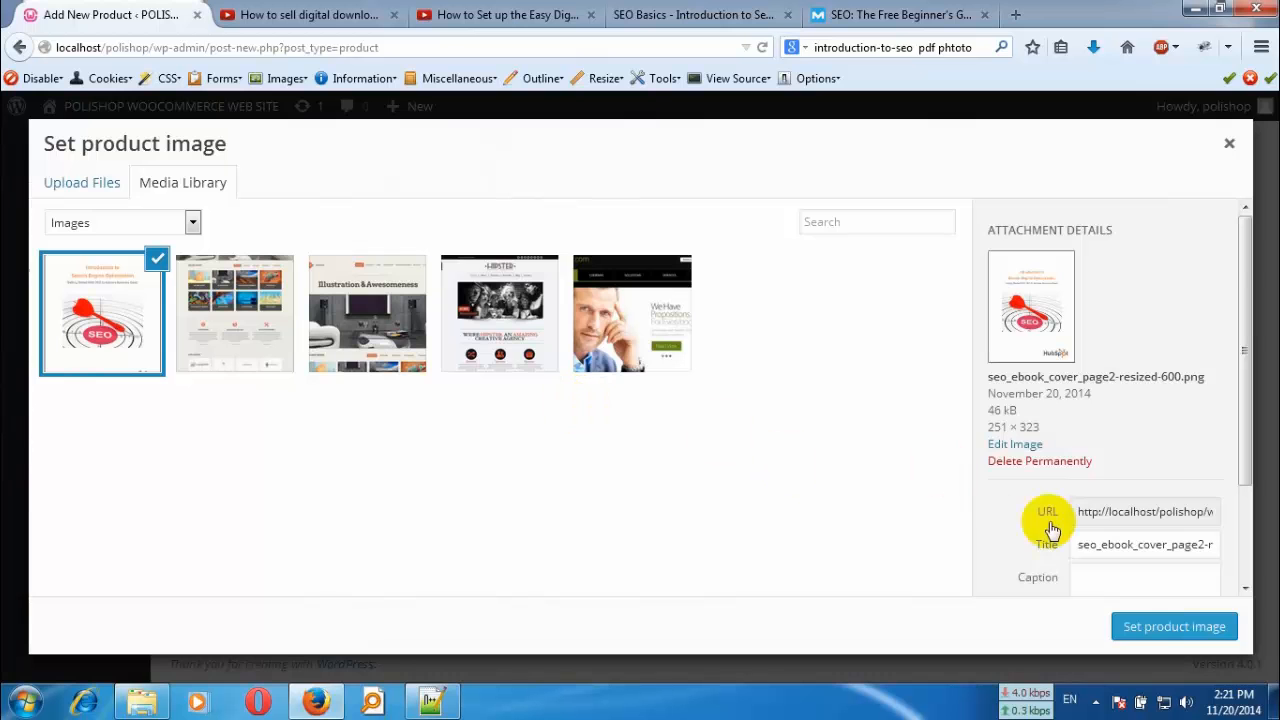
pyautogui.click(1165, 630)
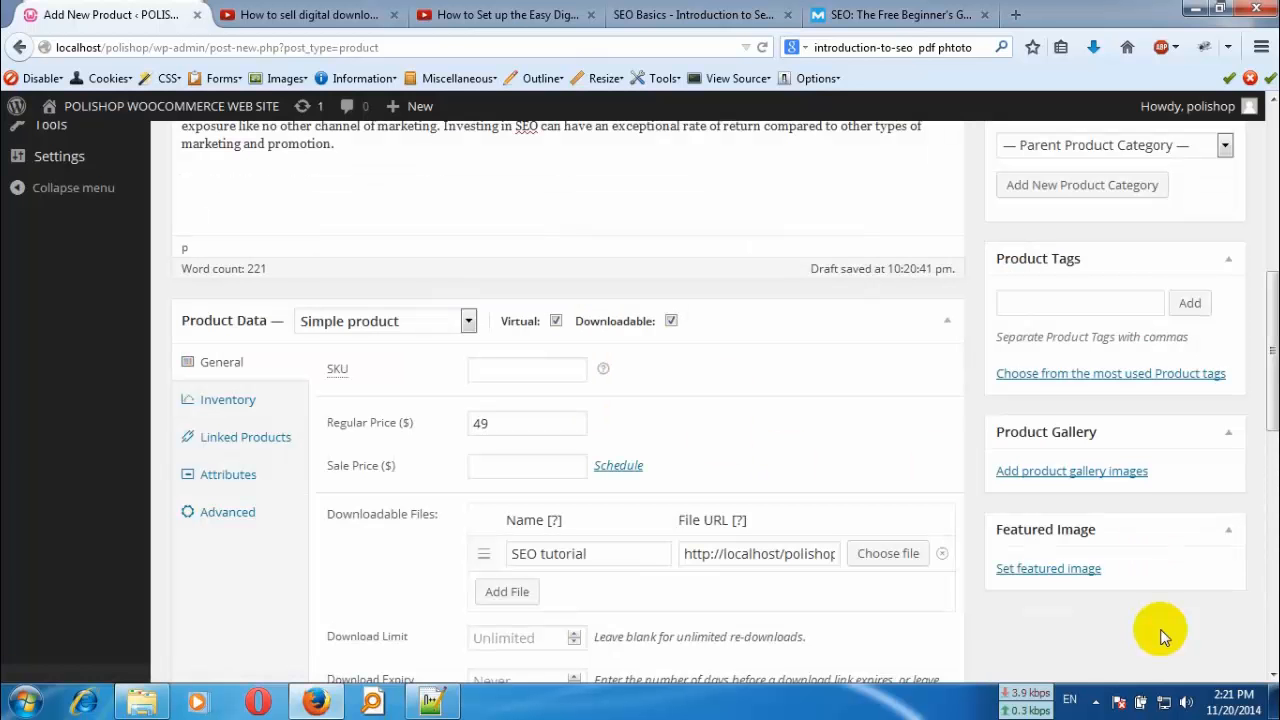
# - Upload introduction-to-seo-presentation-1-638.jpg from Downloads and add it to the product gallery
pyautogui.click(1073, 471)
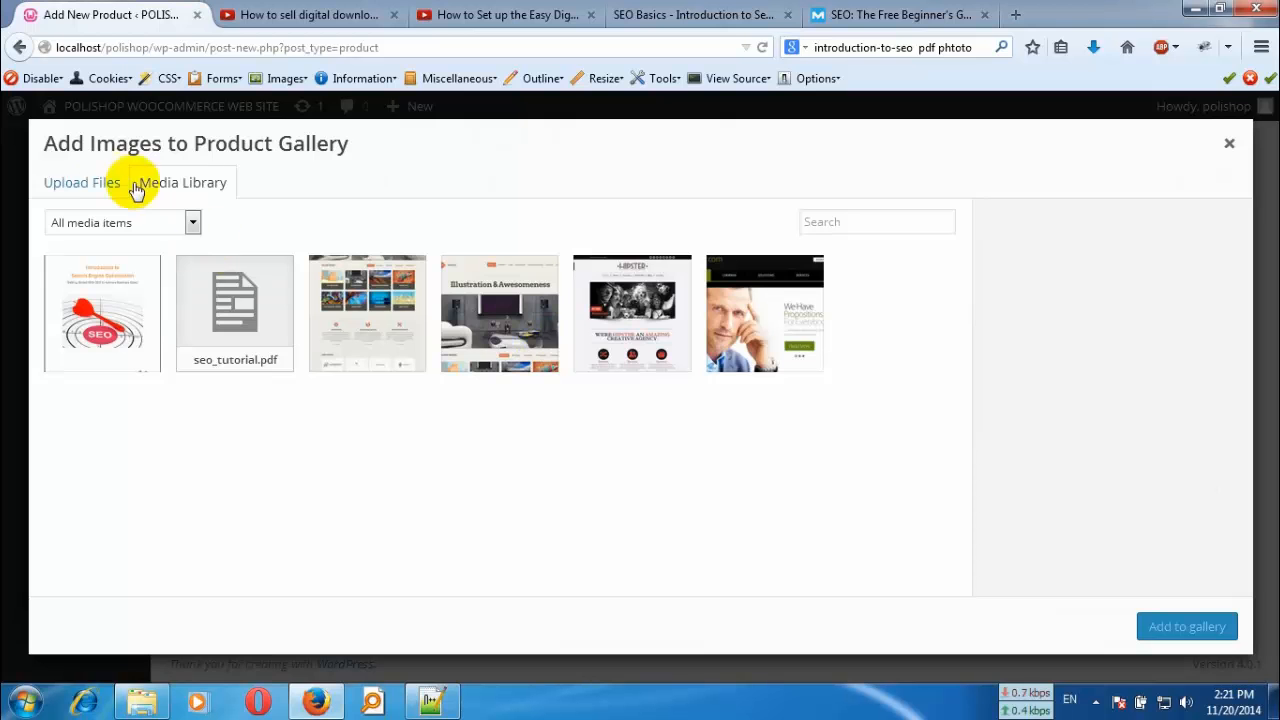
pyautogui.click(93, 183)
pyautogui.click(629, 417)
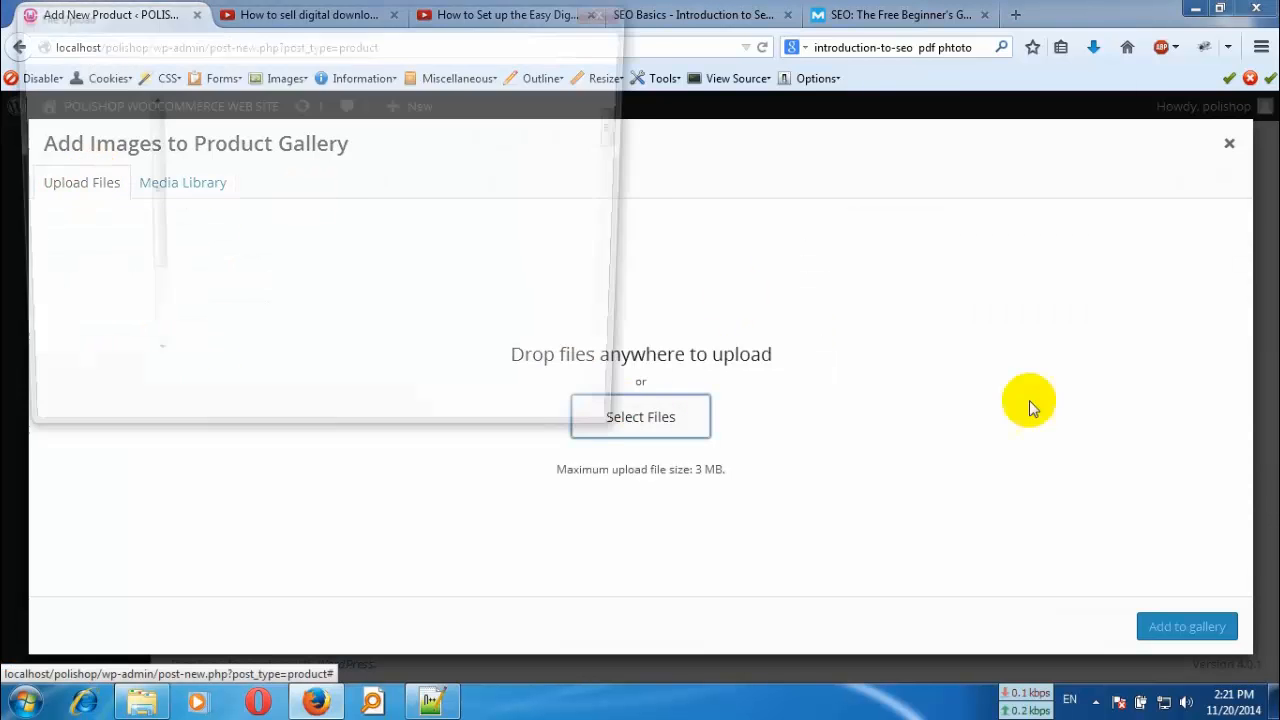
pyautogui.moveTo(617, 120); pyautogui.dragTo(628, 200)
pyautogui.click(337, 137)
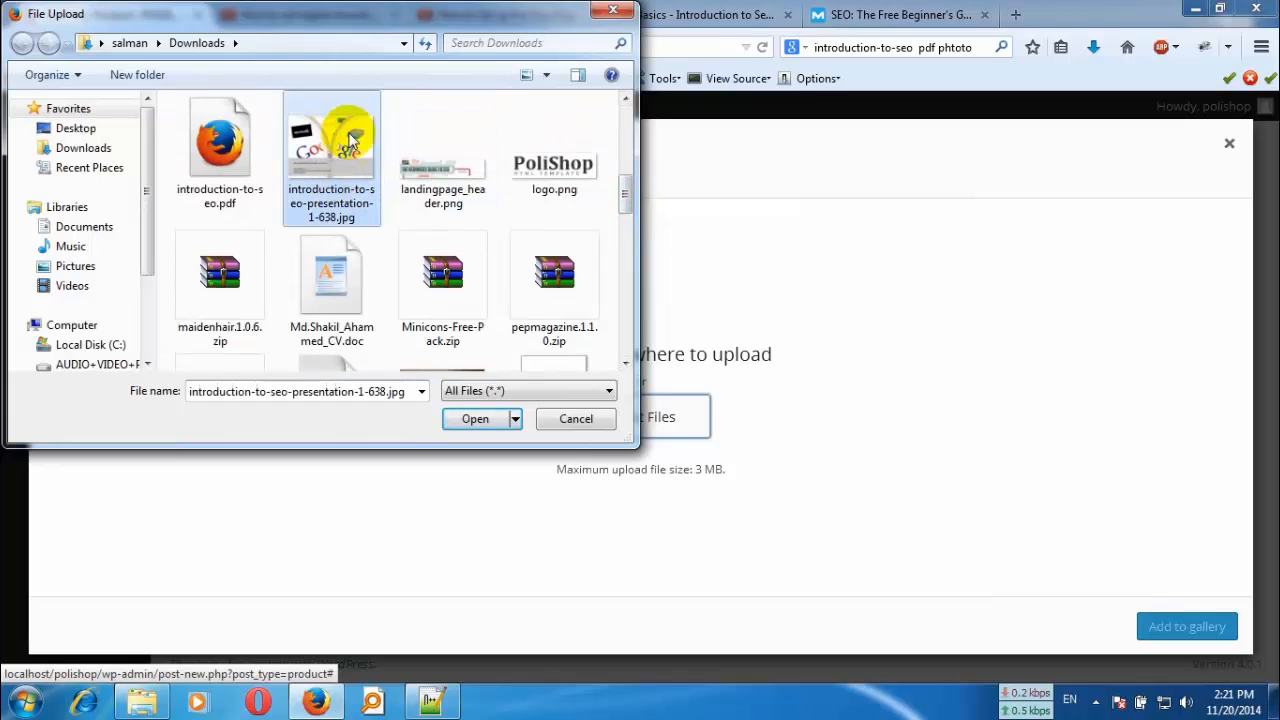
pyautogui.scroll(-6, 470, 240)
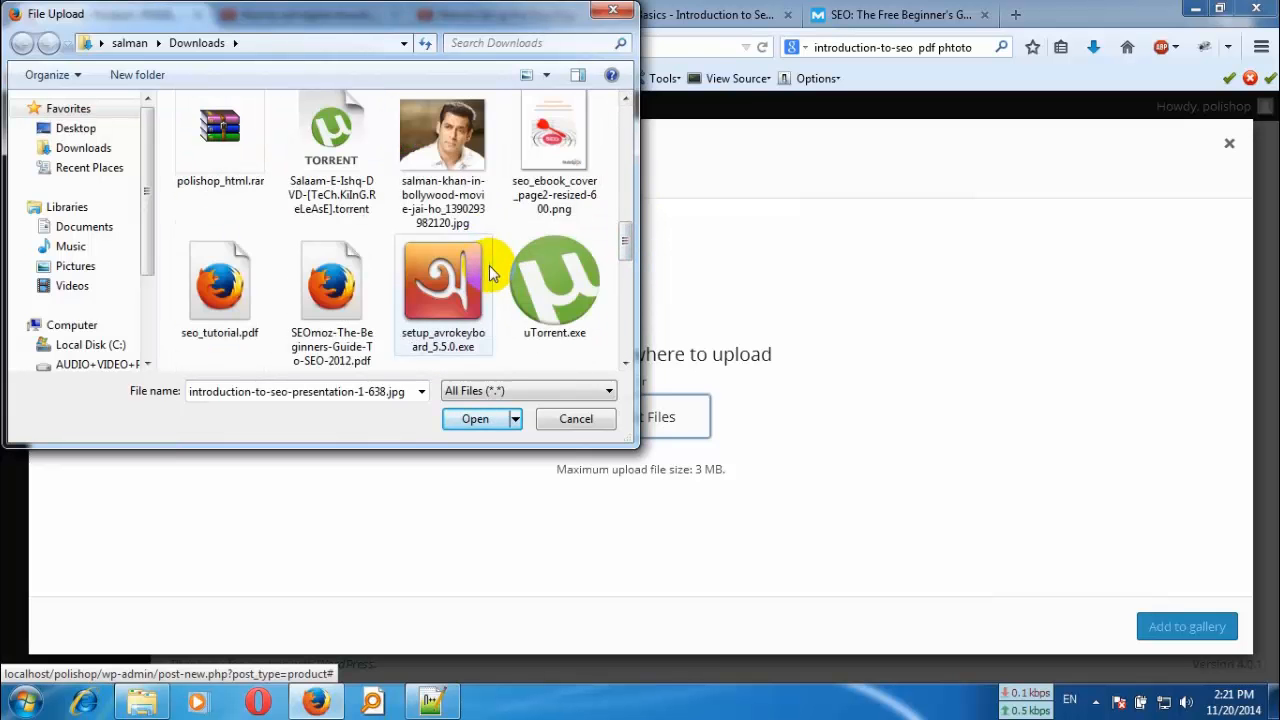
pyautogui.scroll(-1, 507, 295)
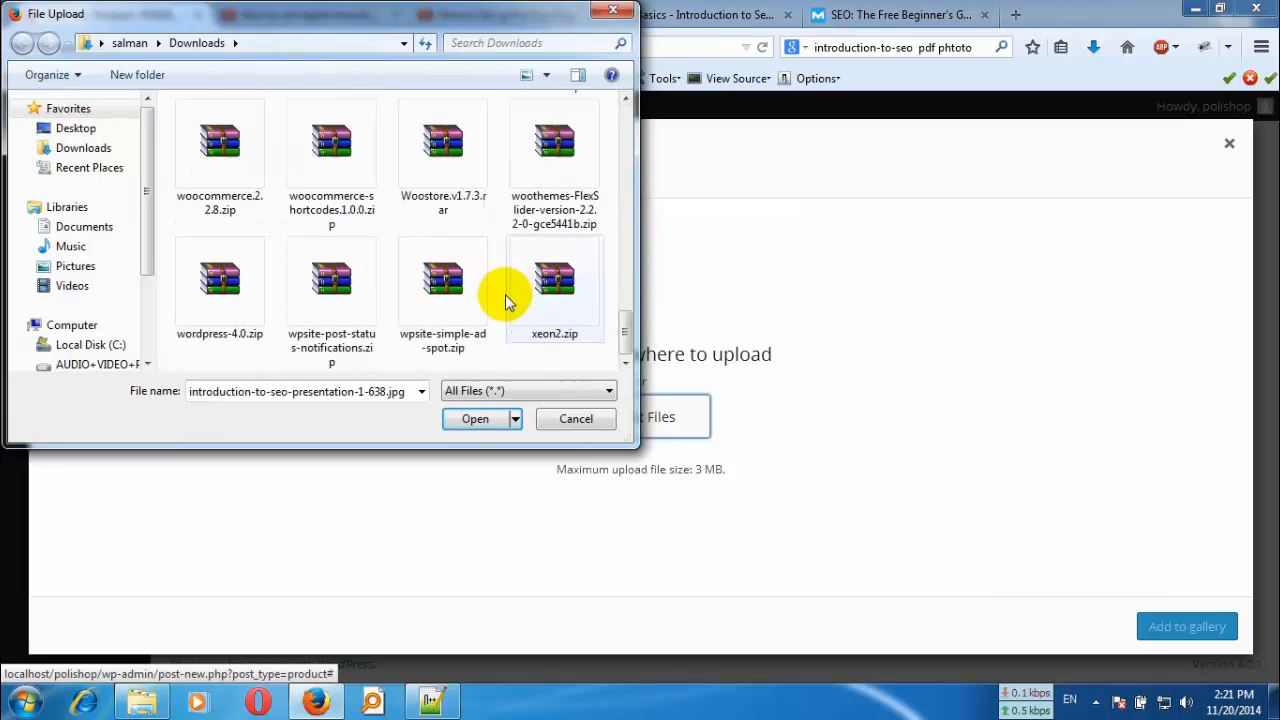
pyautogui.click(479, 421)
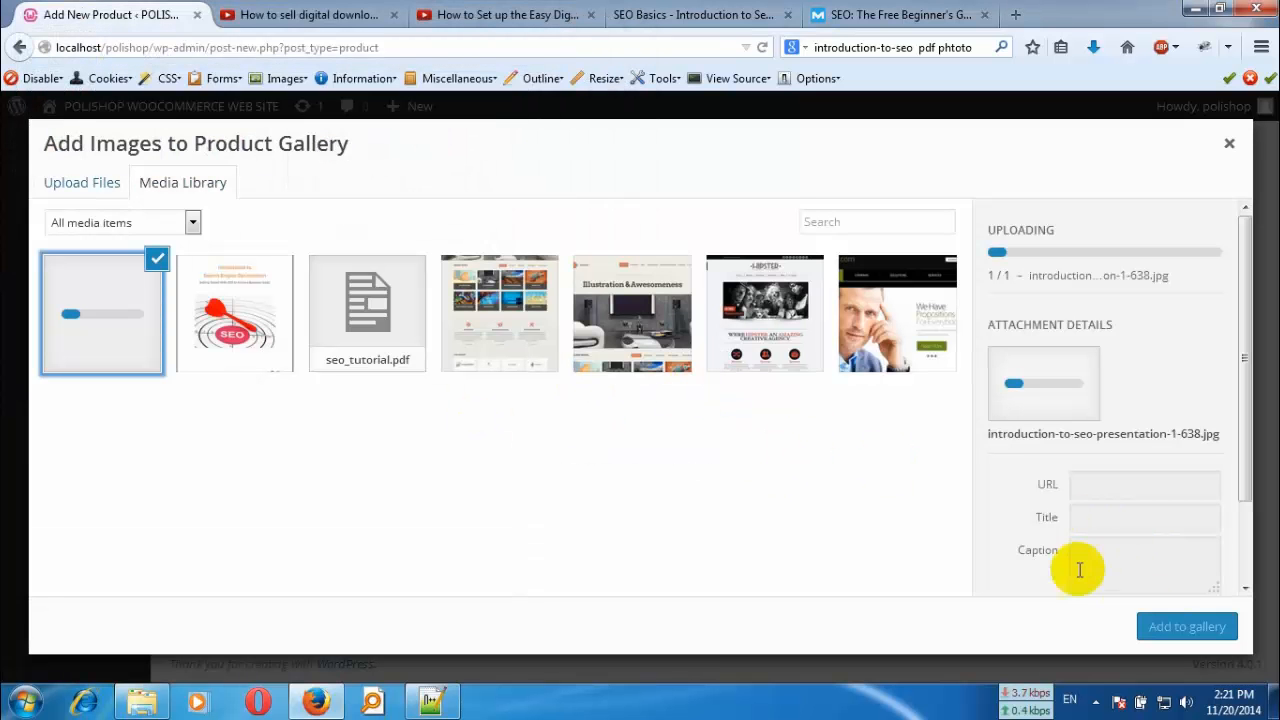
pyautogui.click(1190, 627)
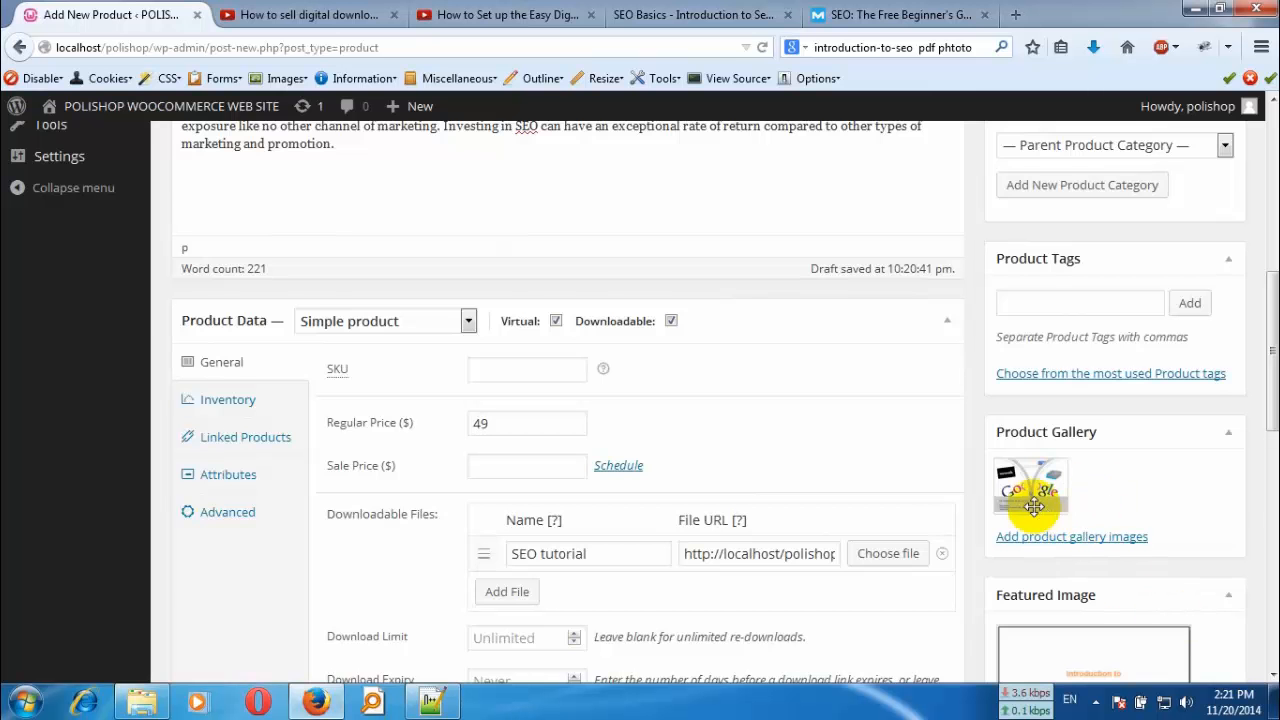
# - Mark the product as a Featured Product in its catalog visibility settings, keeping Catalog/search
pyautogui.scroll(5, 666, 477)
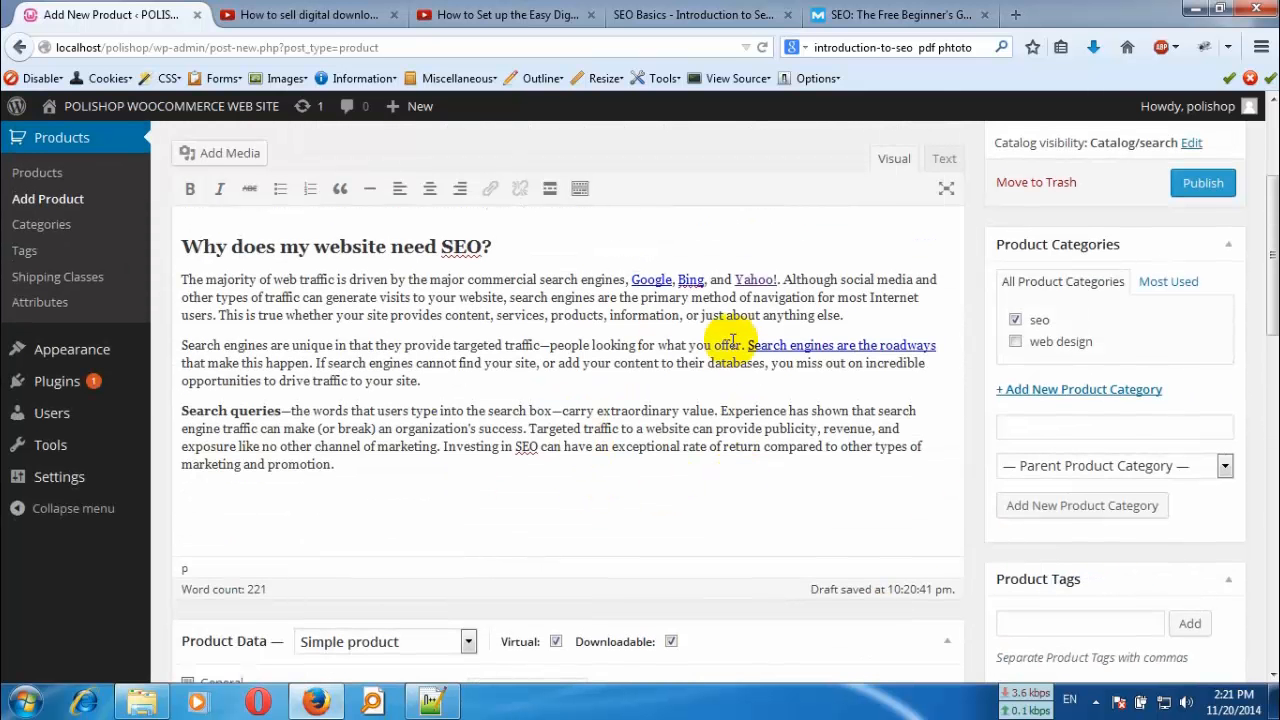
pyautogui.scroll(3, 858, 377)
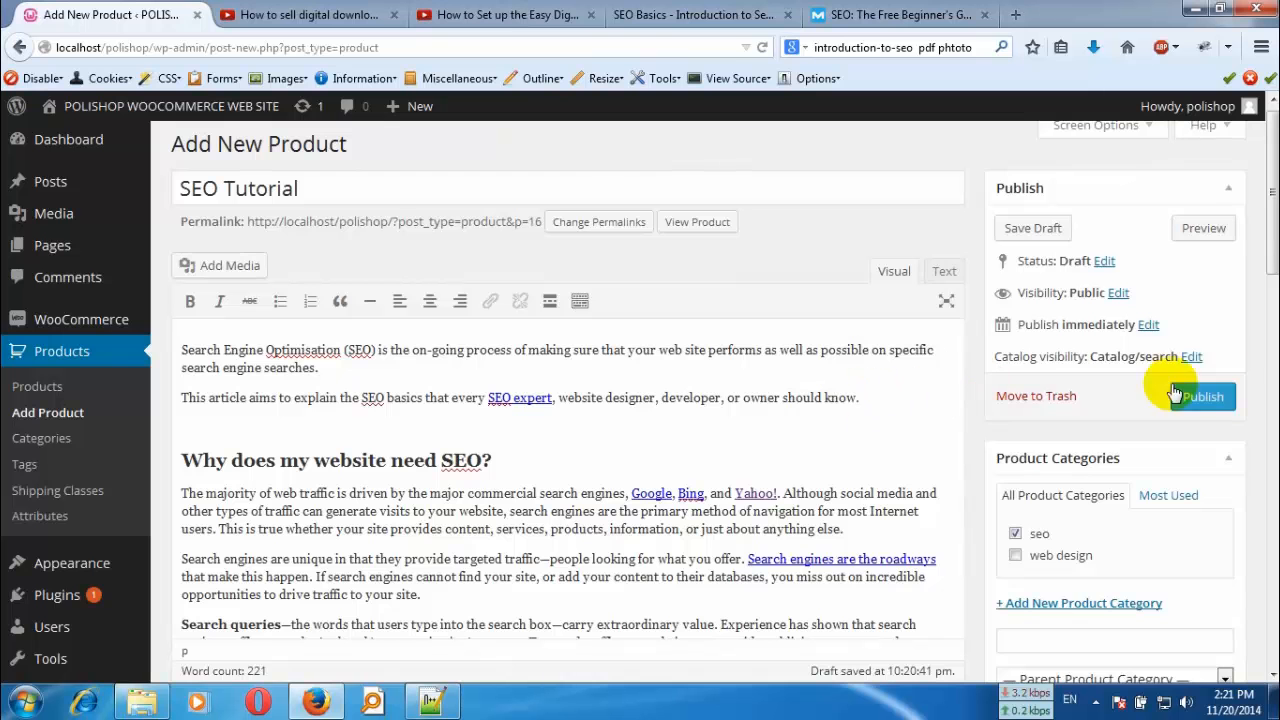
pyautogui.click(1192, 355)
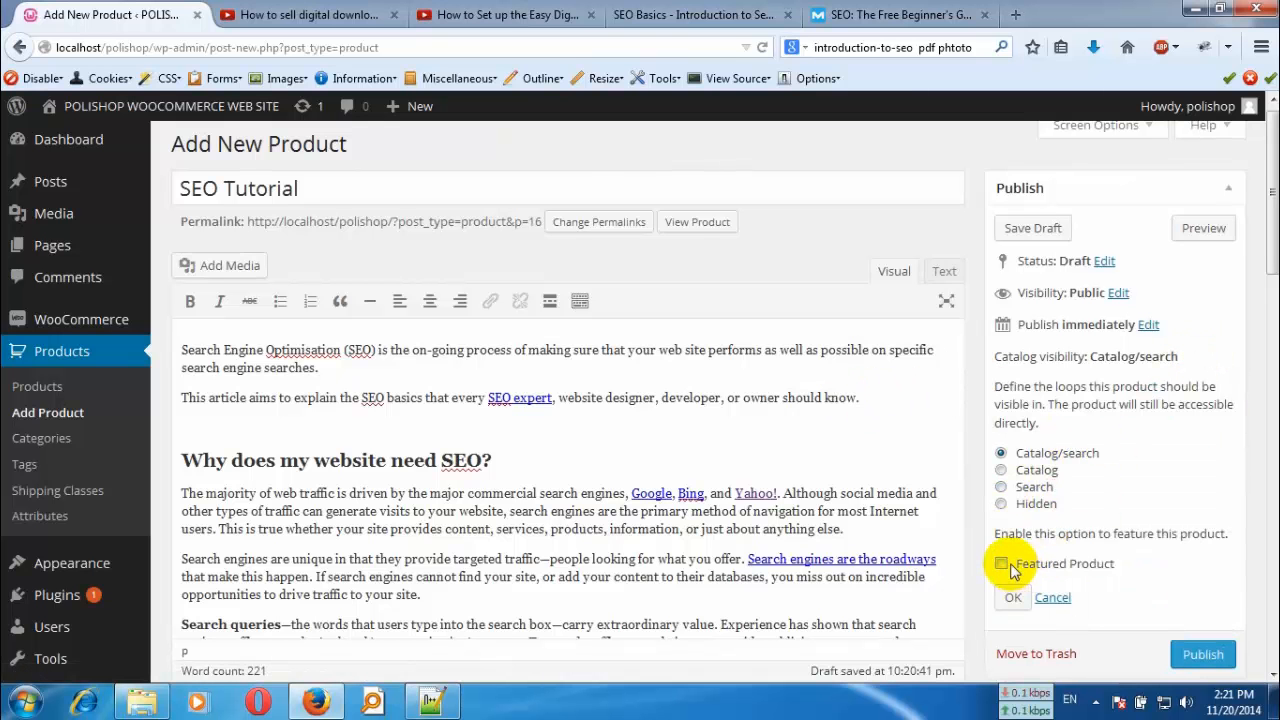
pyautogui.click(1014, 598)
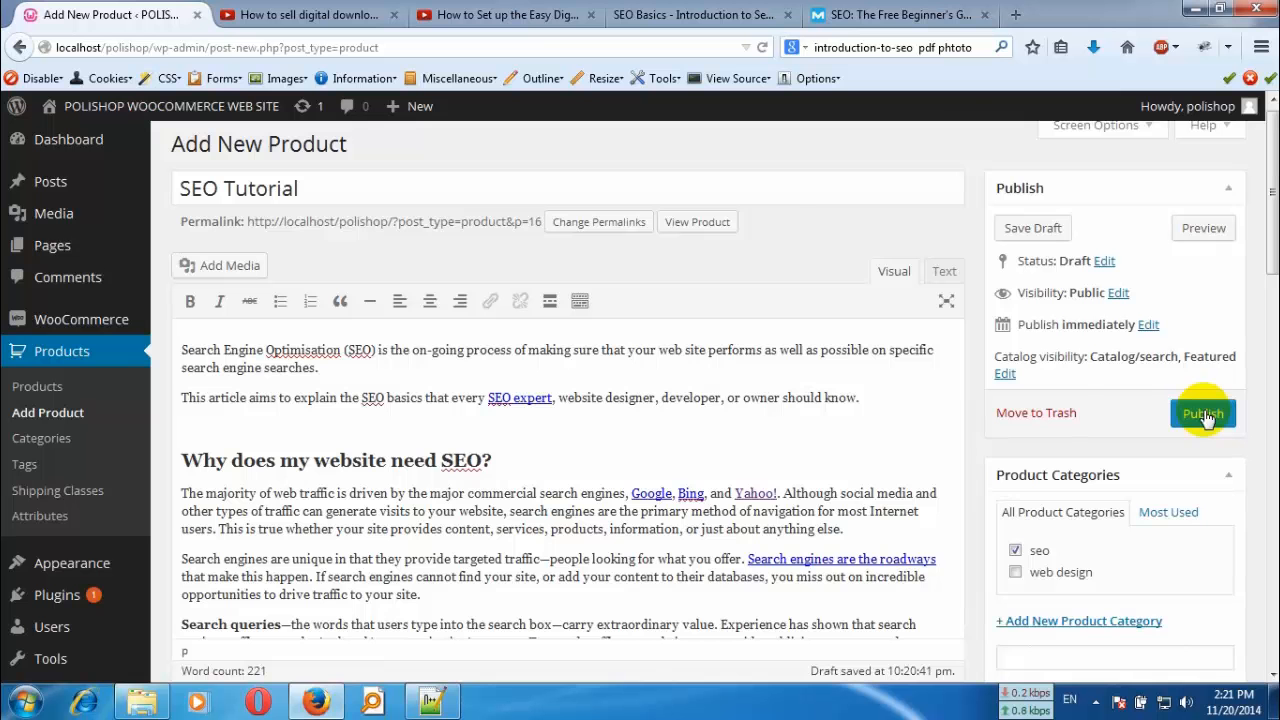
# - Review the product's description, price, downloadable file, images, custom field names and short description before publishing
pyautogui.scroll(1, 420, 220)
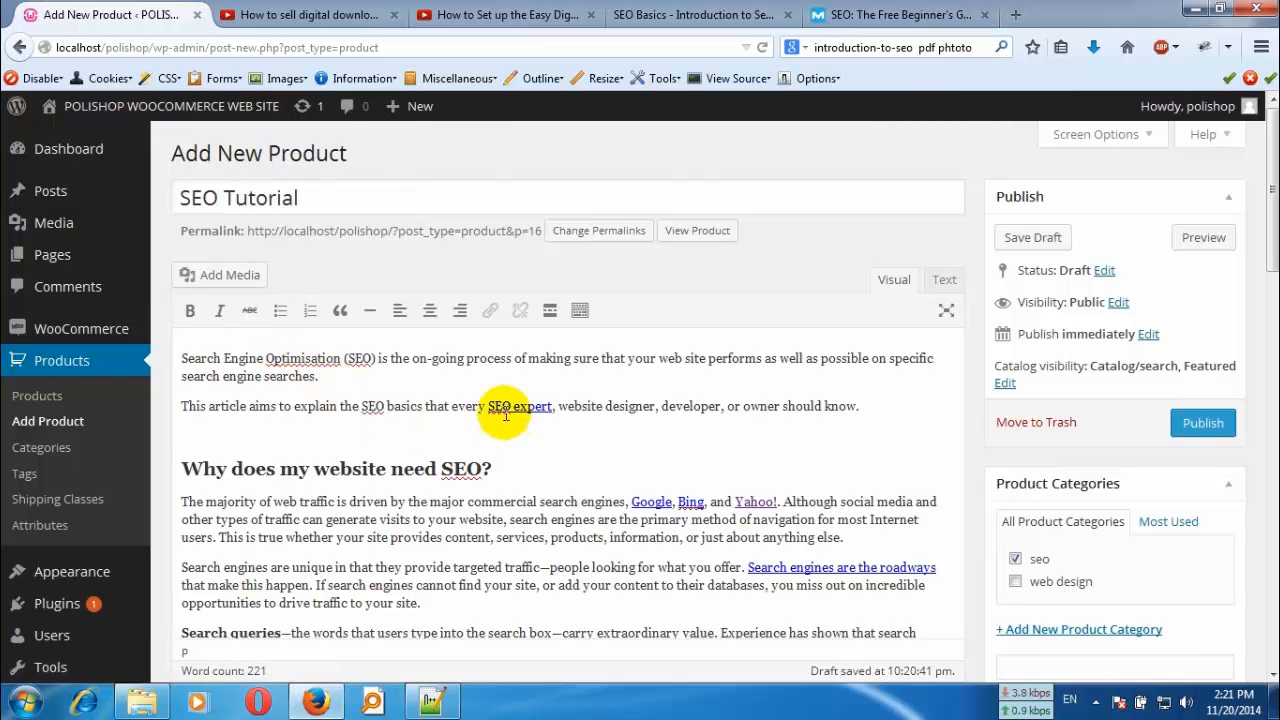
pyautogui.scroll(-7, 500, 470)
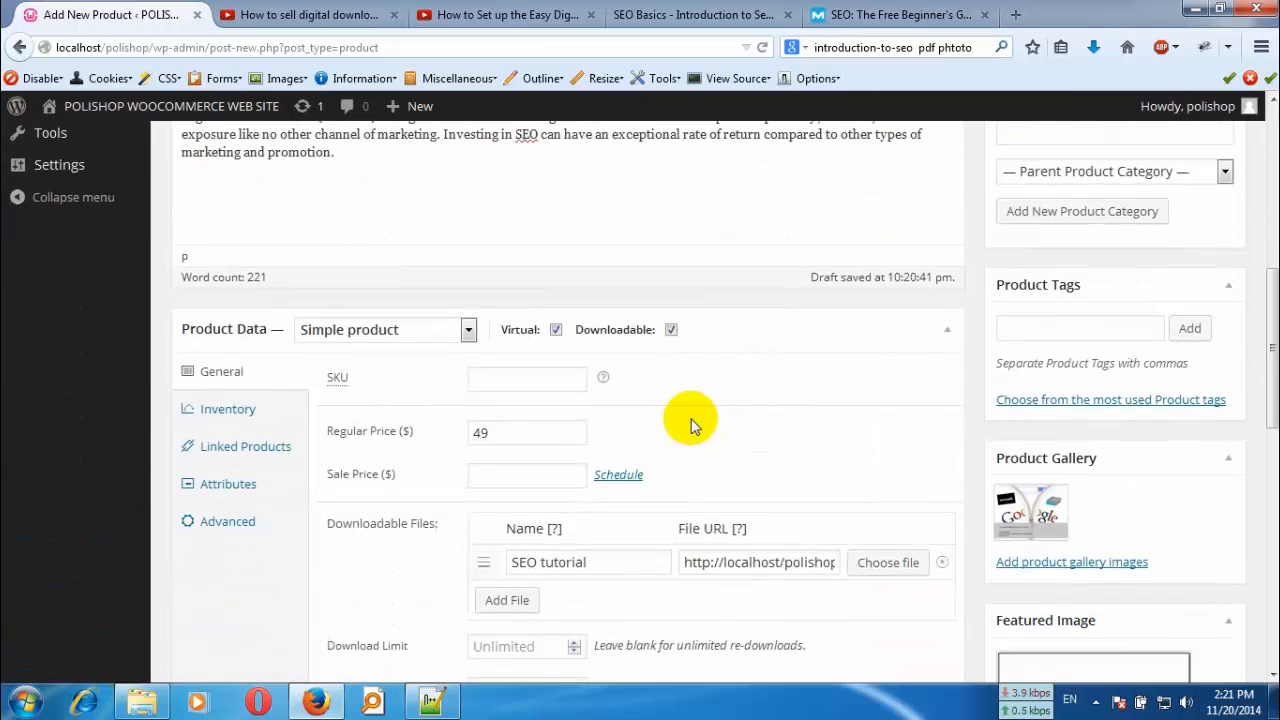
pyautogui.scroll(-2, 690, 425)
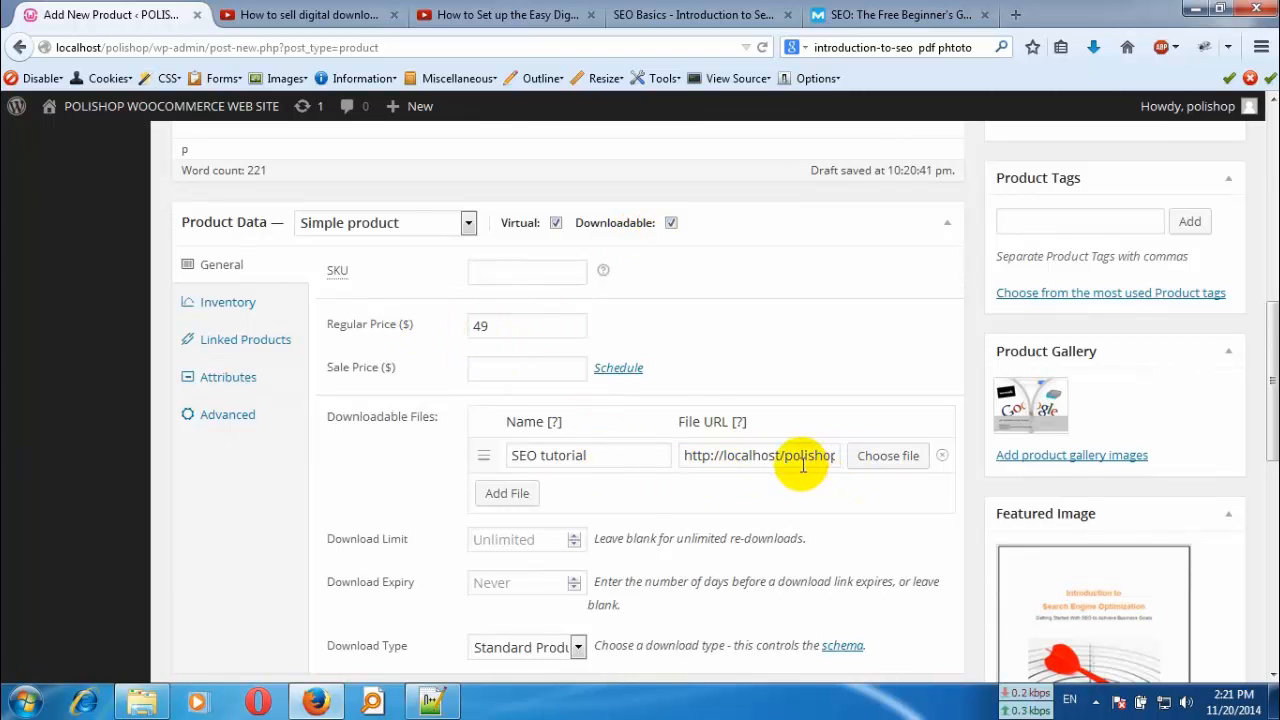
pyautogui.scroll(-6, 543, 495)
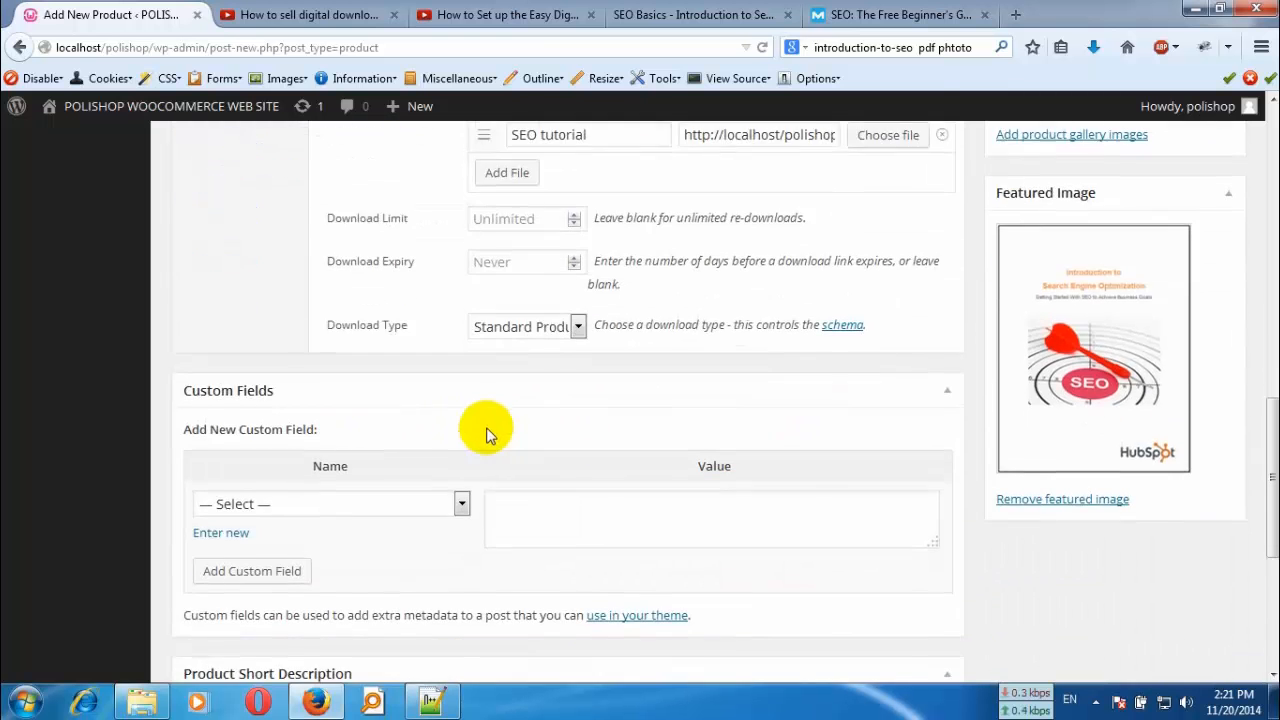
pyautogui.scroll(-3, 487, 433)
pyautogui.click(461, 290)
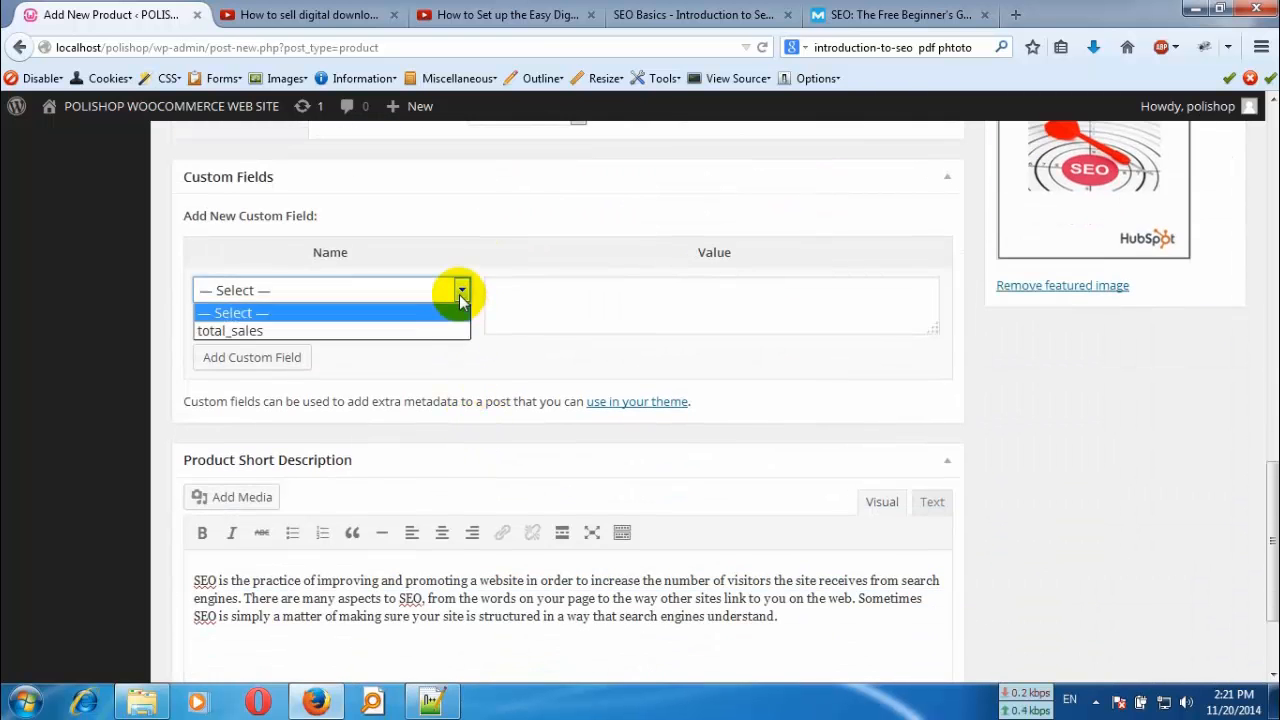
pyautogui.click(460, 295)
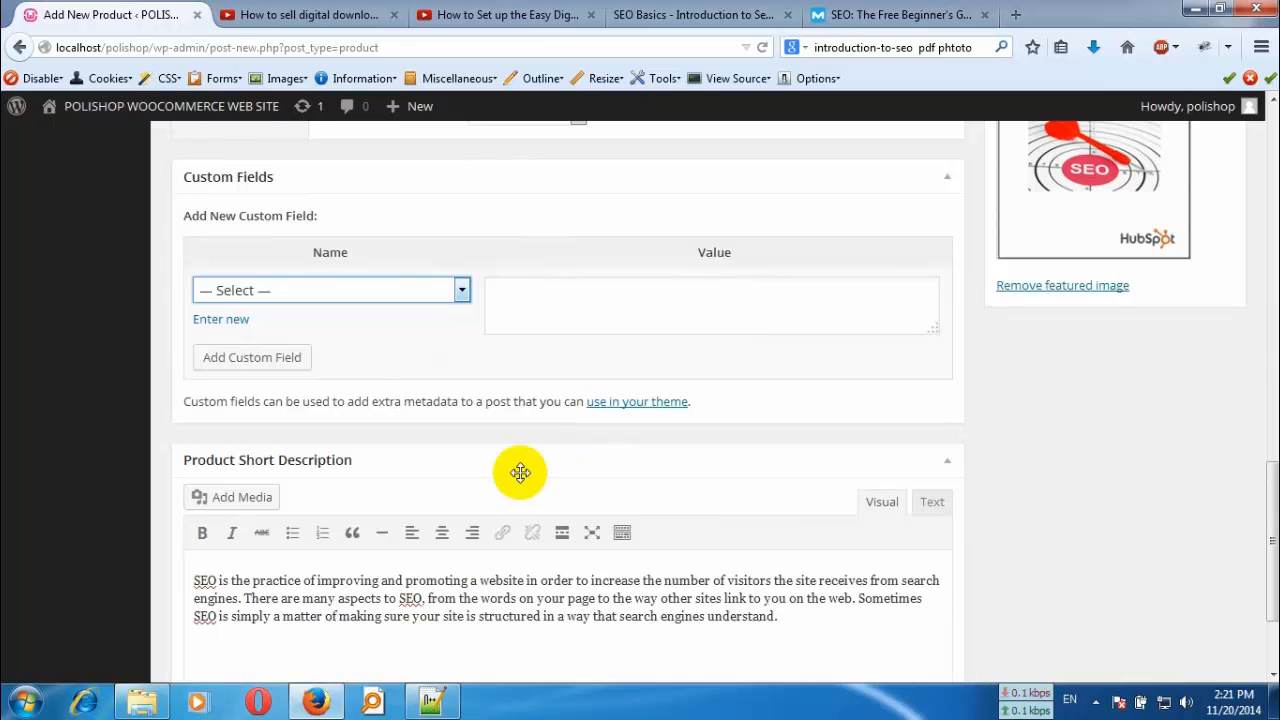
pyautogui.scroll(-2, 438, 475)
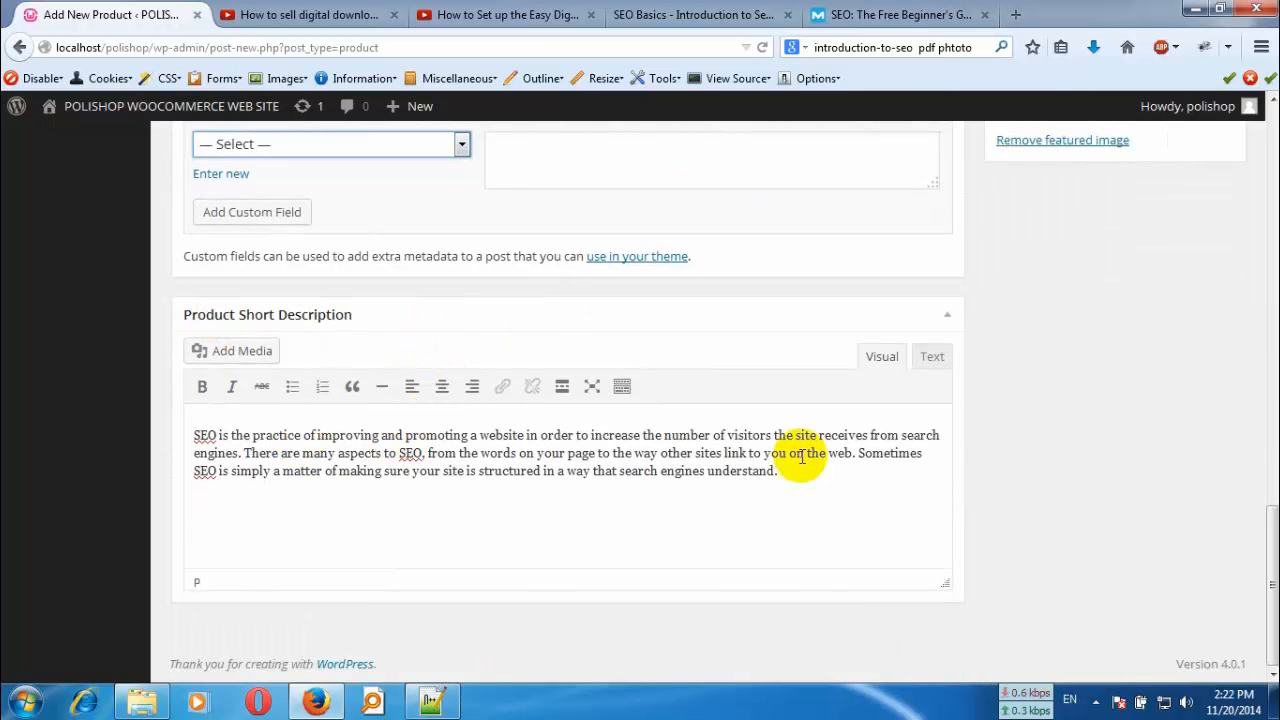
pyautogui.scroll(15, 952, 450)
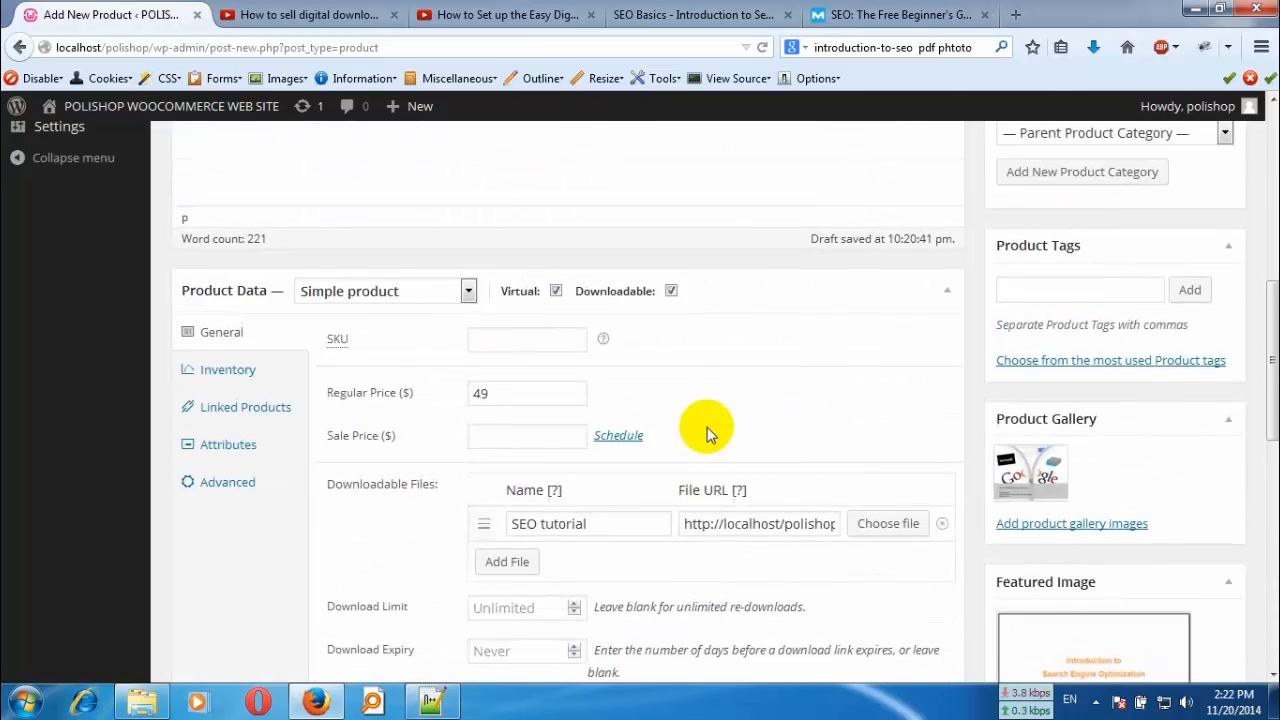
pyautogui.scroll(3, 708, 428)
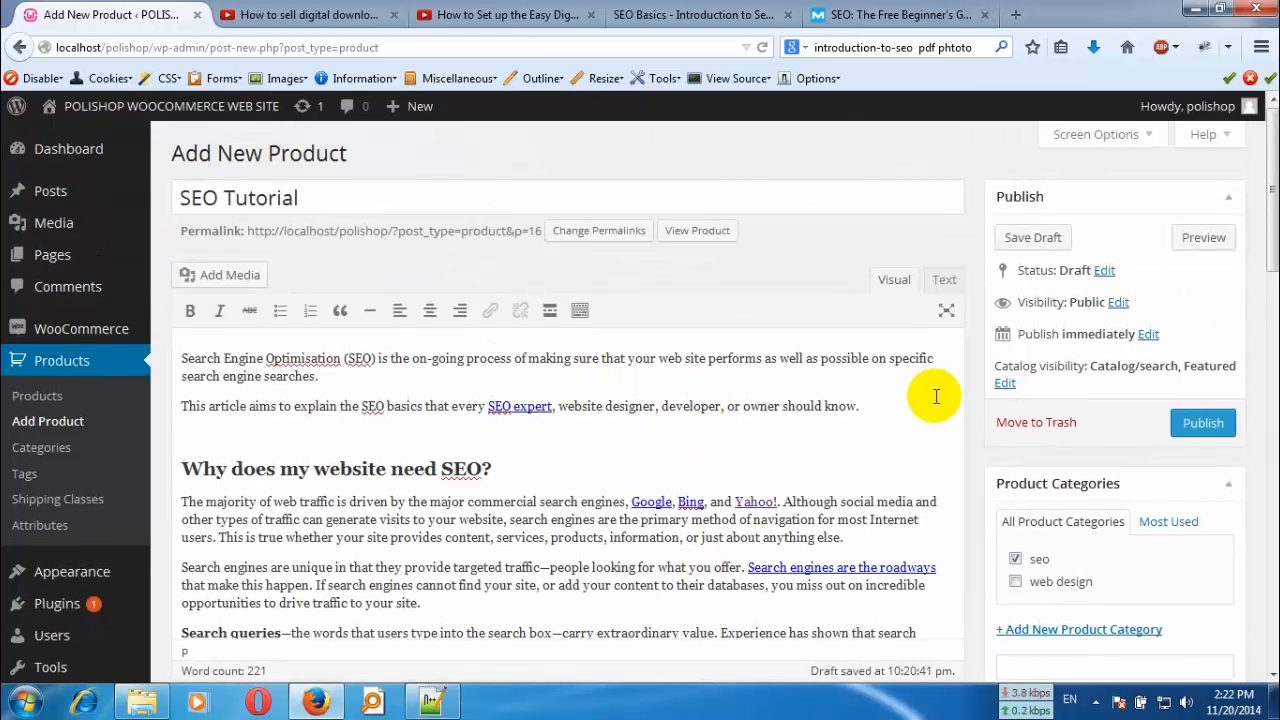
# - Add the product tags seo, web and tutorial to the SEO Tutorial product
pyautogui.scroll(-6, 1210, 555)
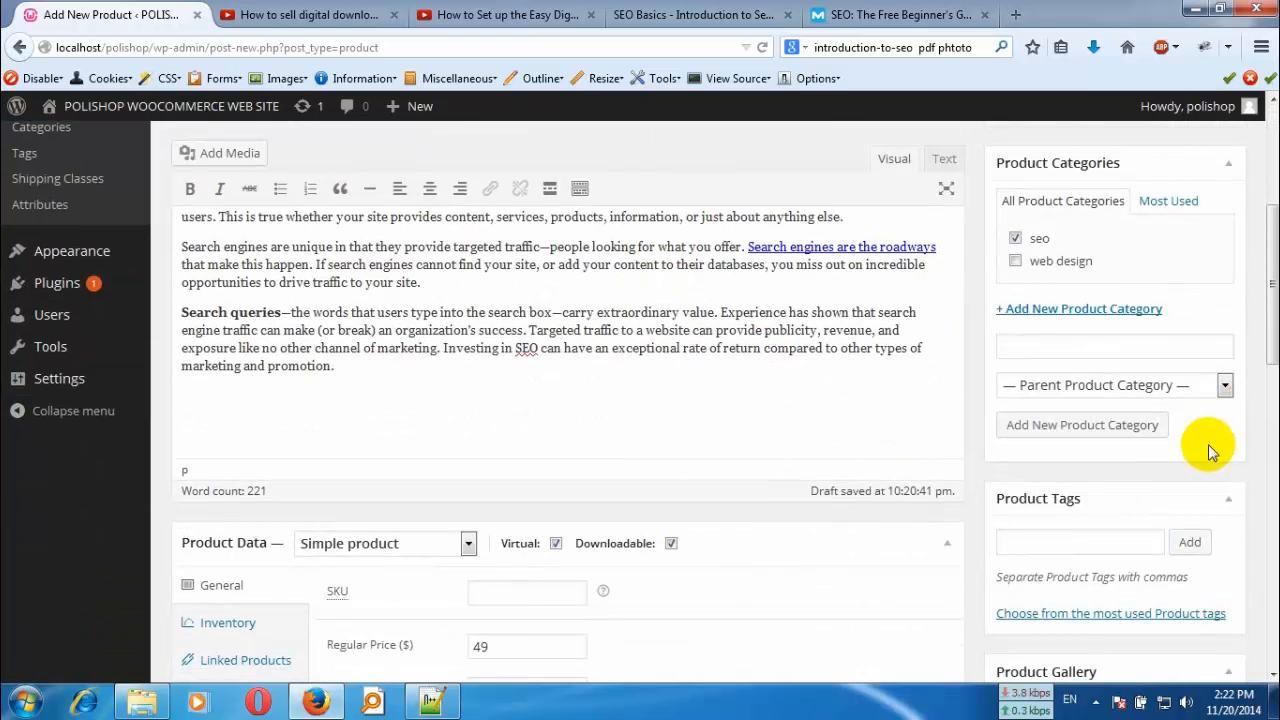
pyautogui.scroll(-2, 1100, 543)
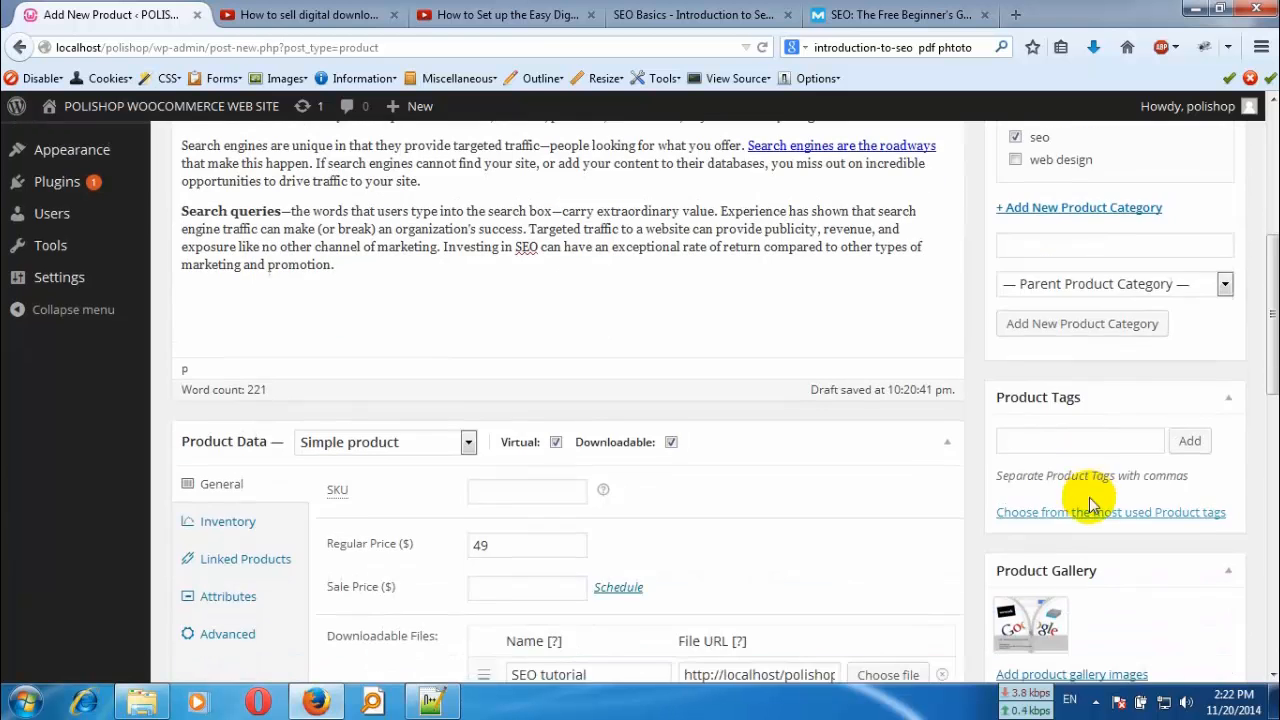
pyautogui.scroll(2, 1072, 207)
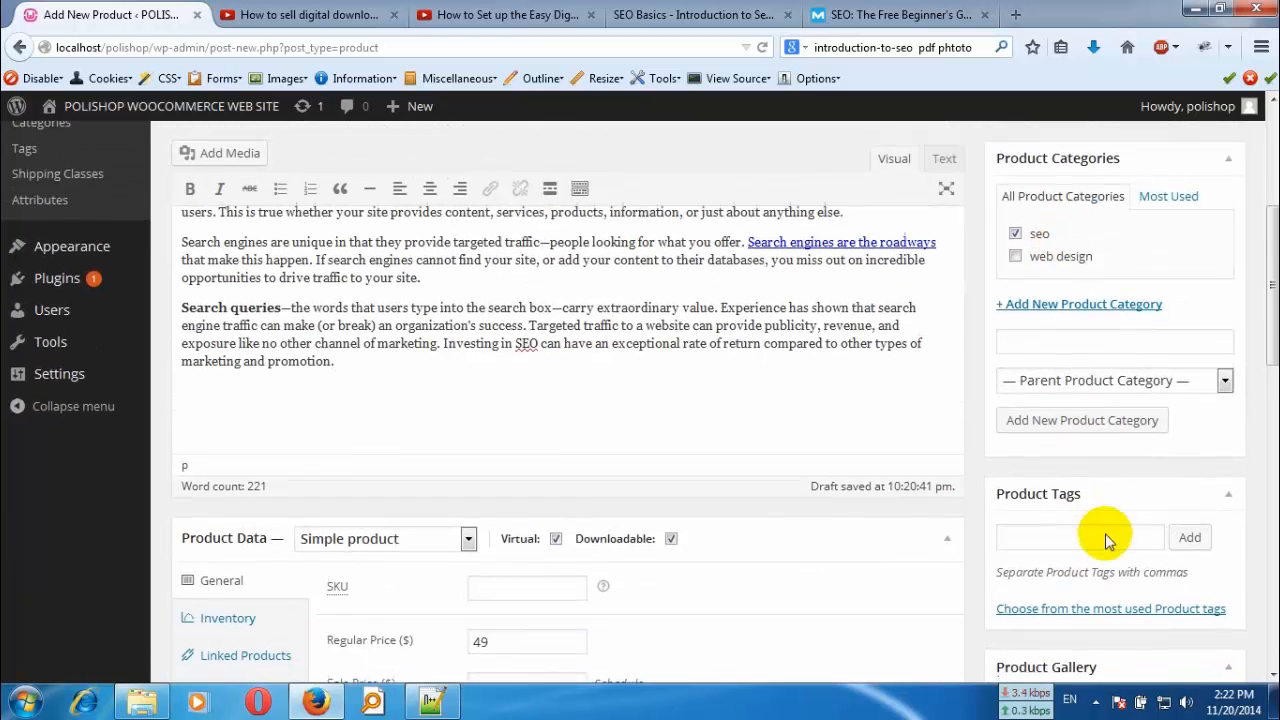
pyautogui.scroll(-3, 1110, 500)
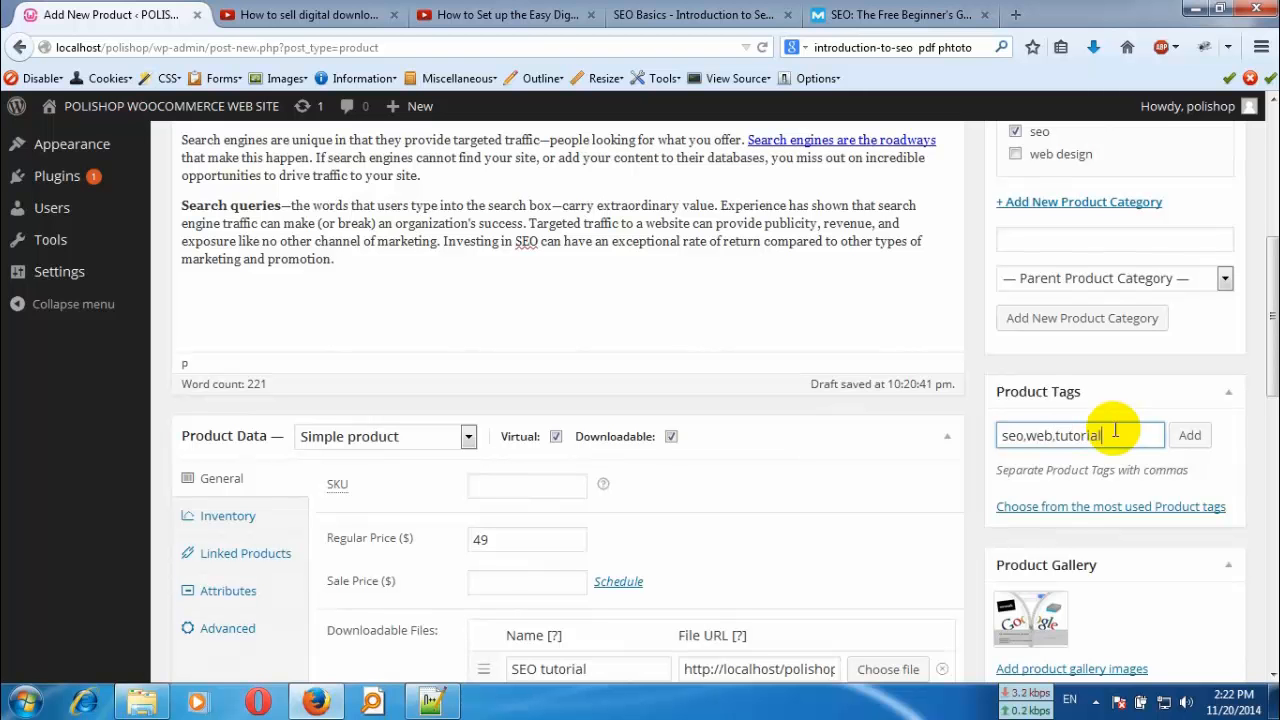
pyautogui.click(1189, 437)
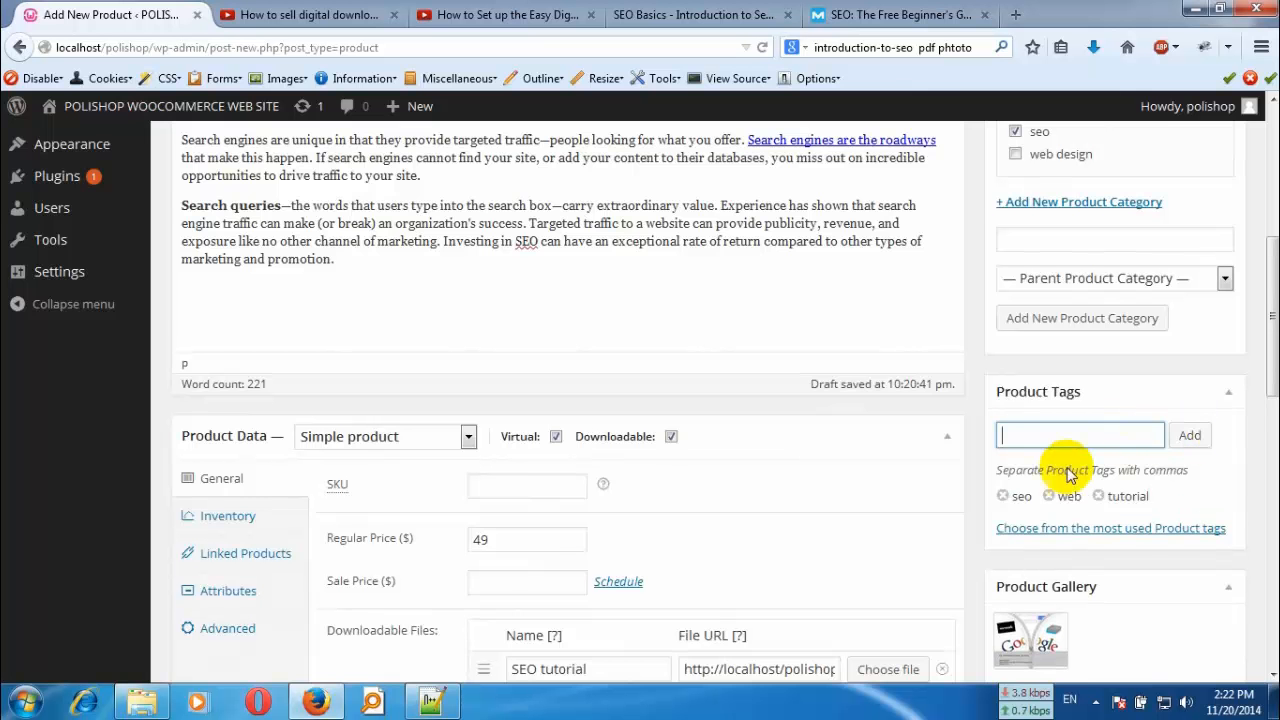
# - Publish the SEO Tutorial product and open its store page in a separate browser tab
pyautogui.scroll(-4, 1145, 580)
pyautogui.scroll(-4, 1119, 454)
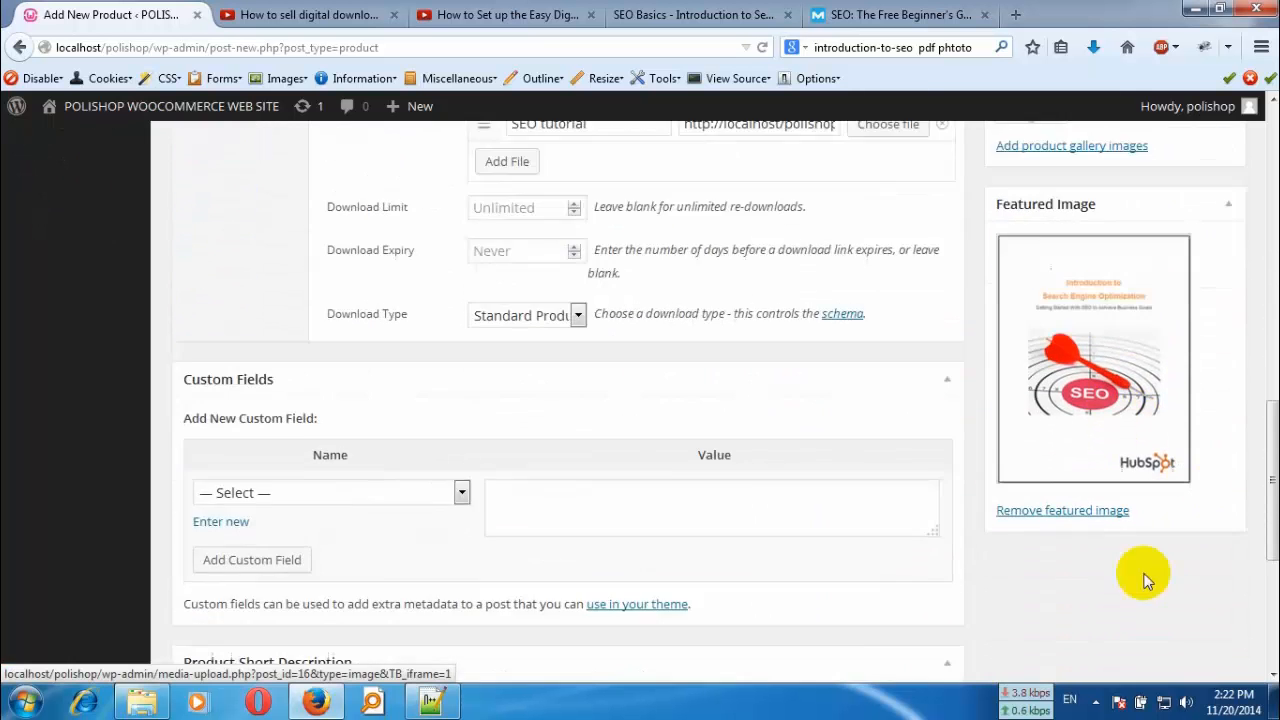
pyautogui.scroll(6, 1166, 429)
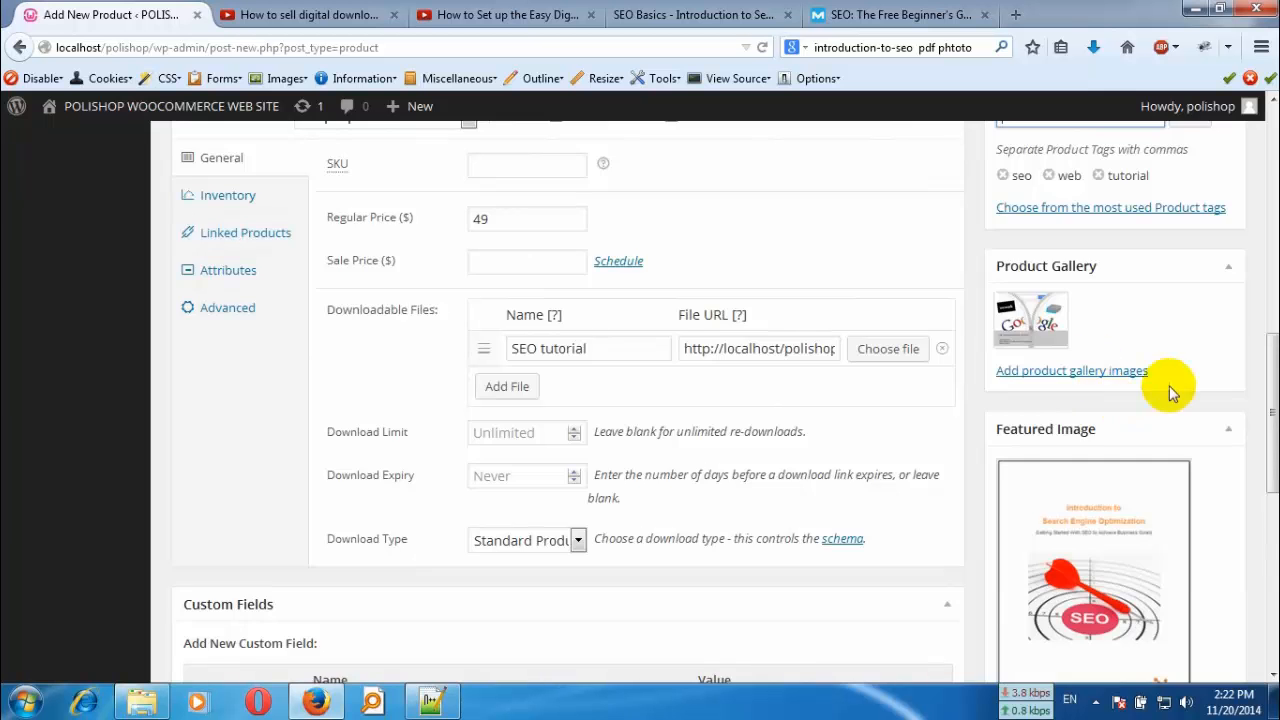
pyautogui.scroll(10, 1150, 410)
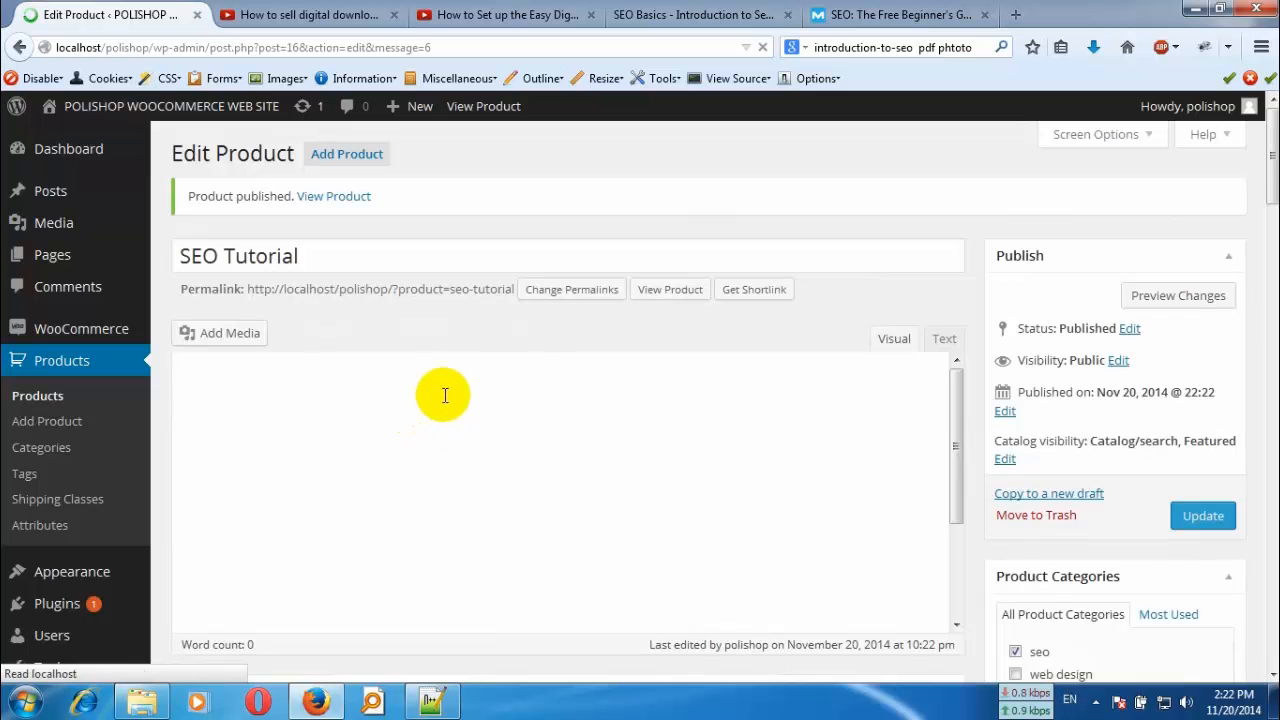
pyautogui.middleClick(345, 207)
pyautogui.click(277, 22)
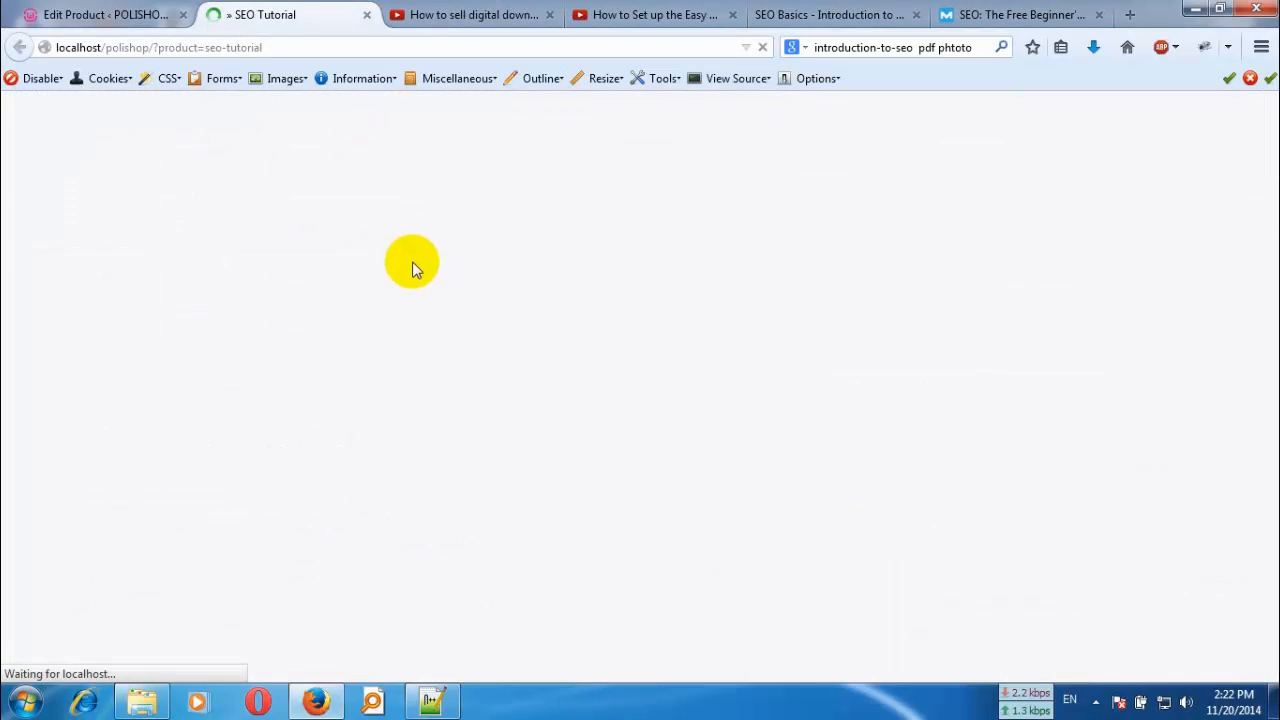
# - Check the published product page's price, descriptions, category and tags, and view its featured and gallery images enlarged
pyautogui.scroll(-3, 48, 301)
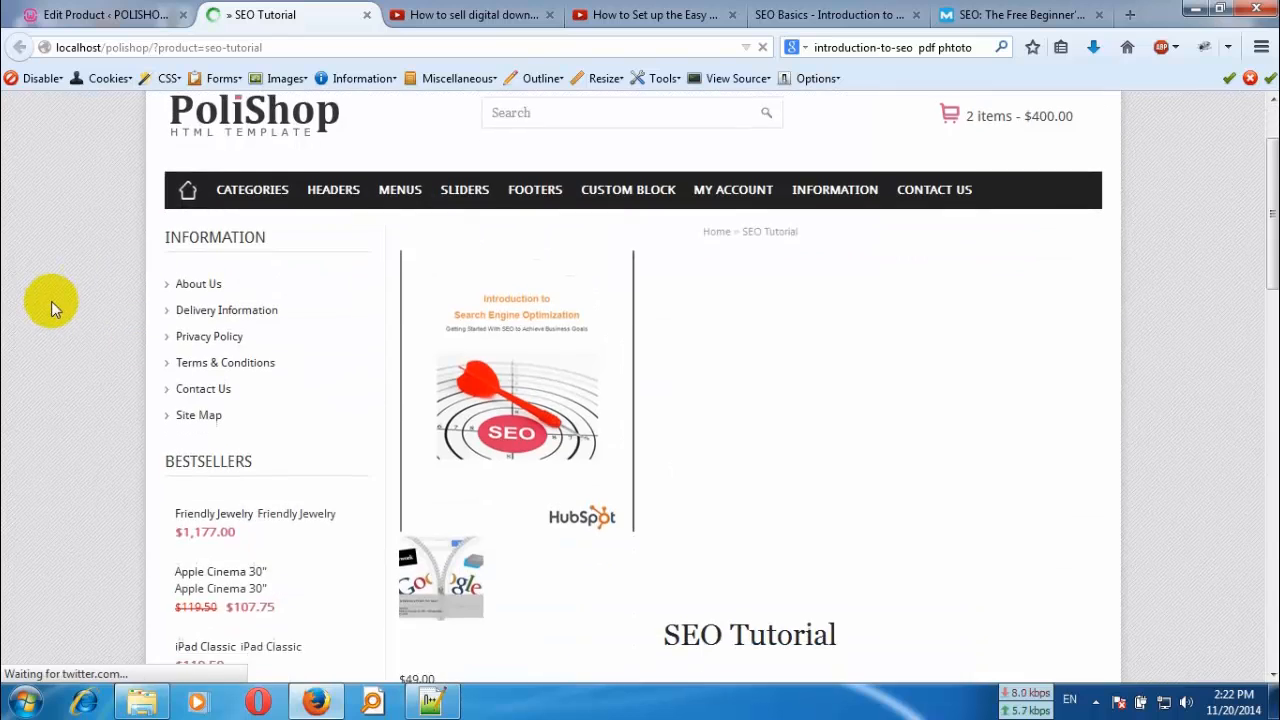
pyautogui.scroll(-5, 56, 295)
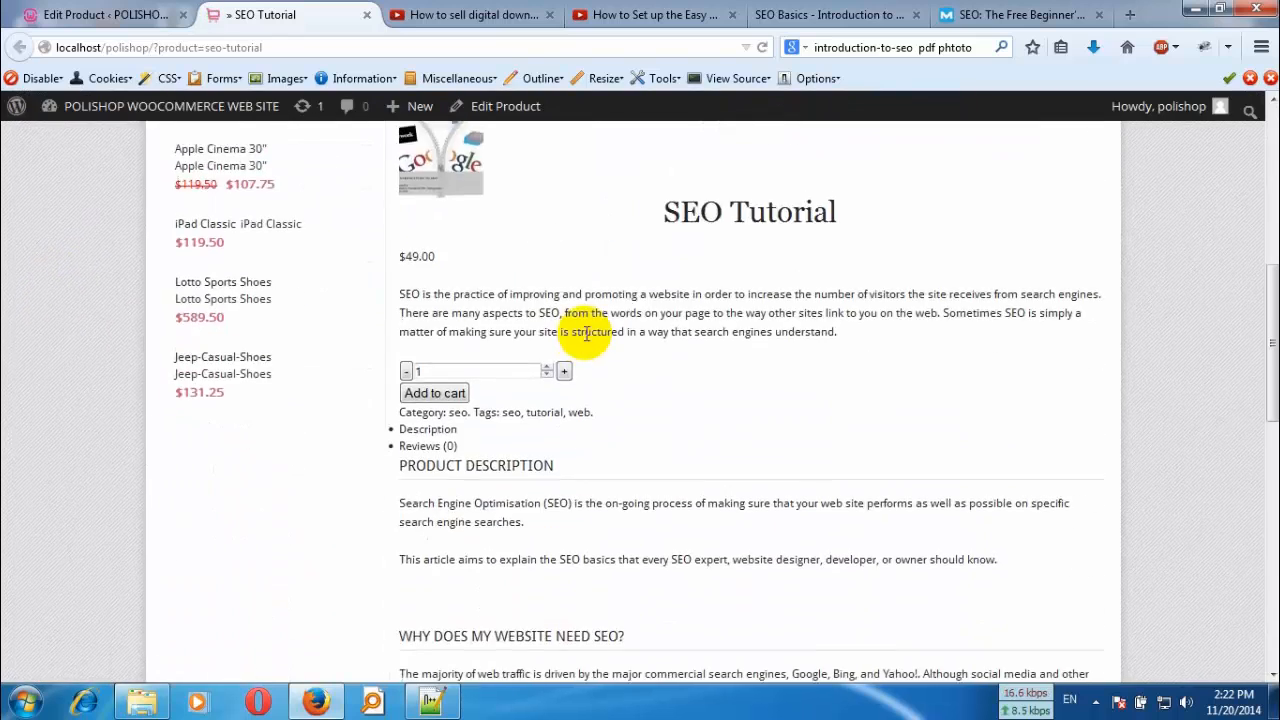
pyautogui.scroll(-6, 558, 331)
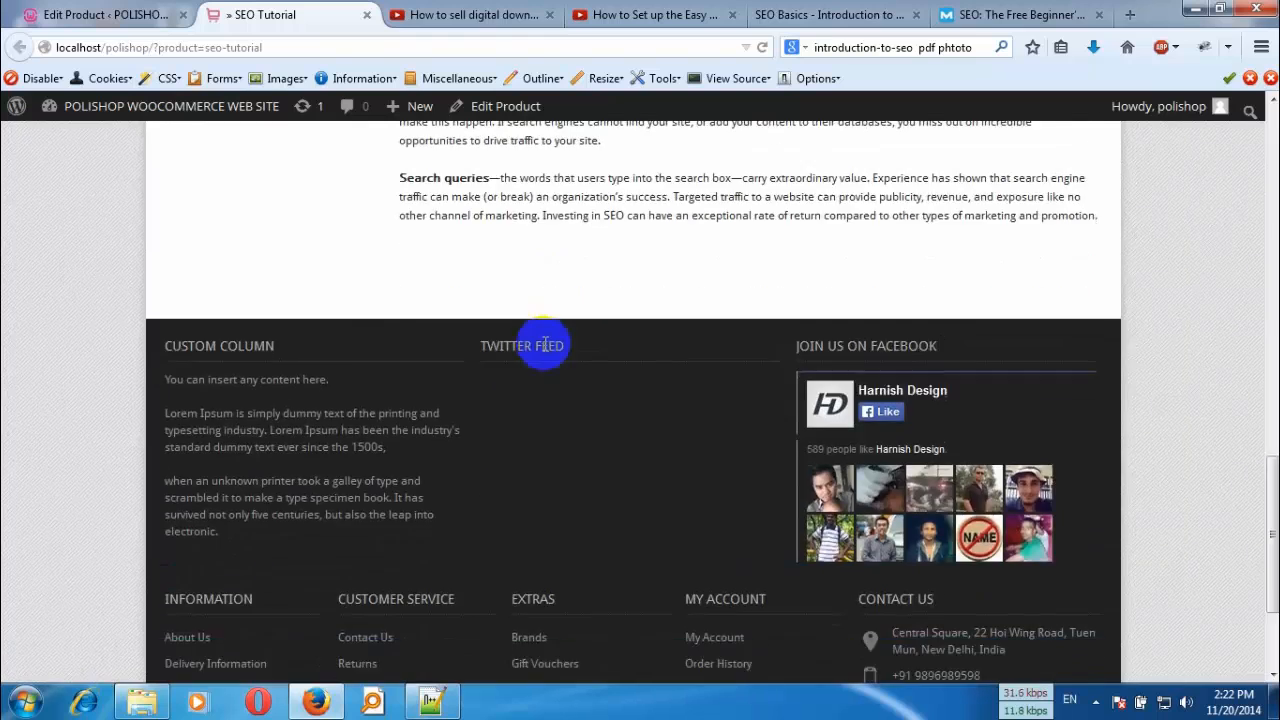
pyautogui.scroll(4, 545, 350)
pyautogui.scroll(10, 545, 360)
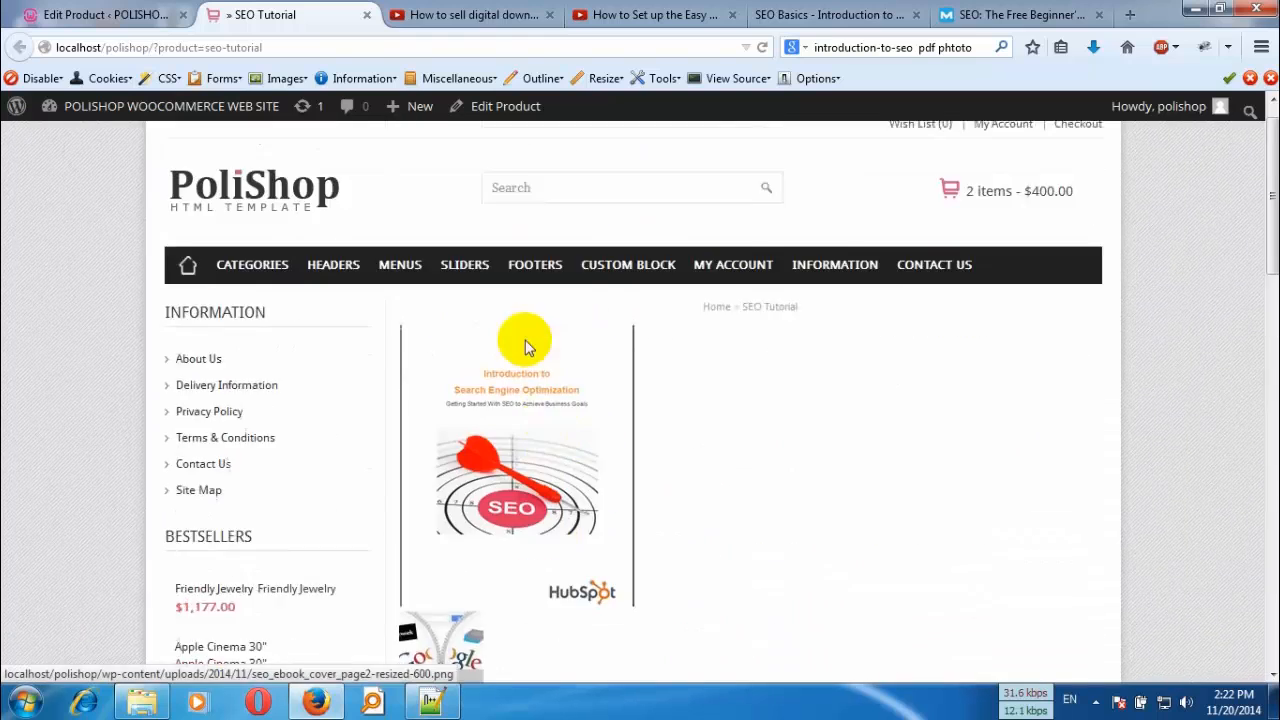
pyautogui.scroll(-1, 683, 375)
pyautogui.scroll(-2, 683, 372)
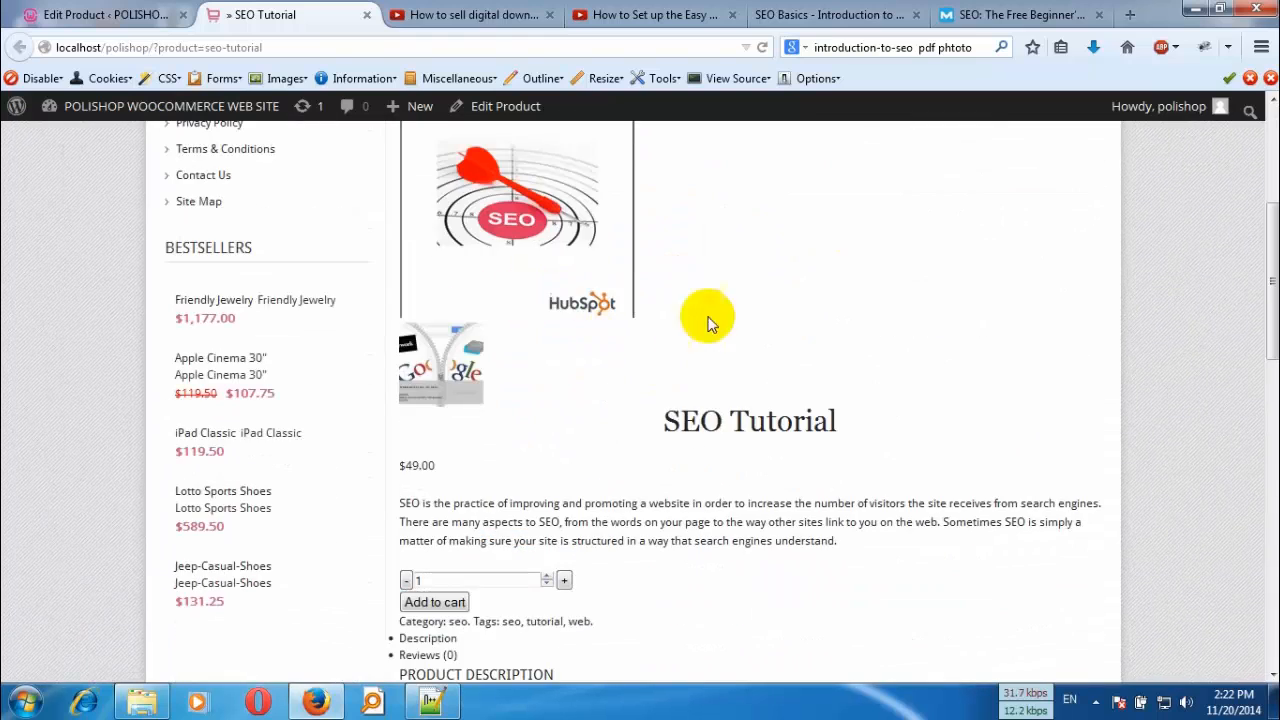
pyautogui.click(535, 256)
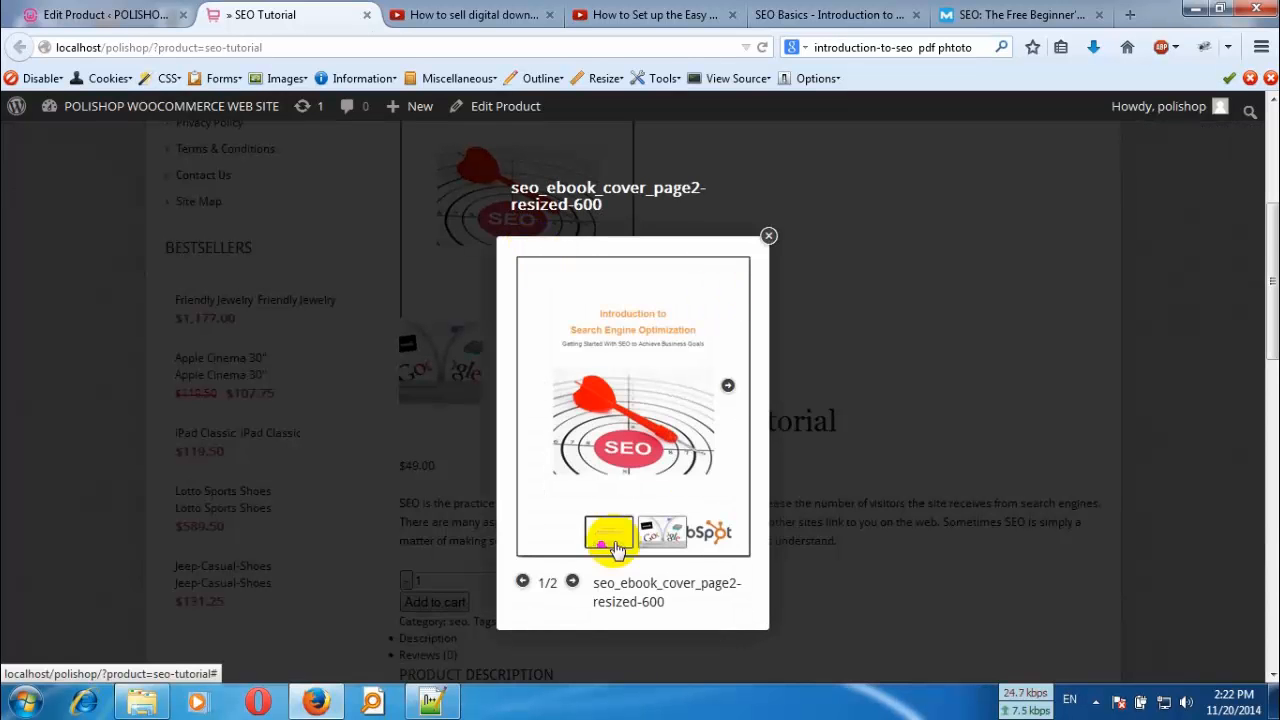
pyautogui.click(572, 582)
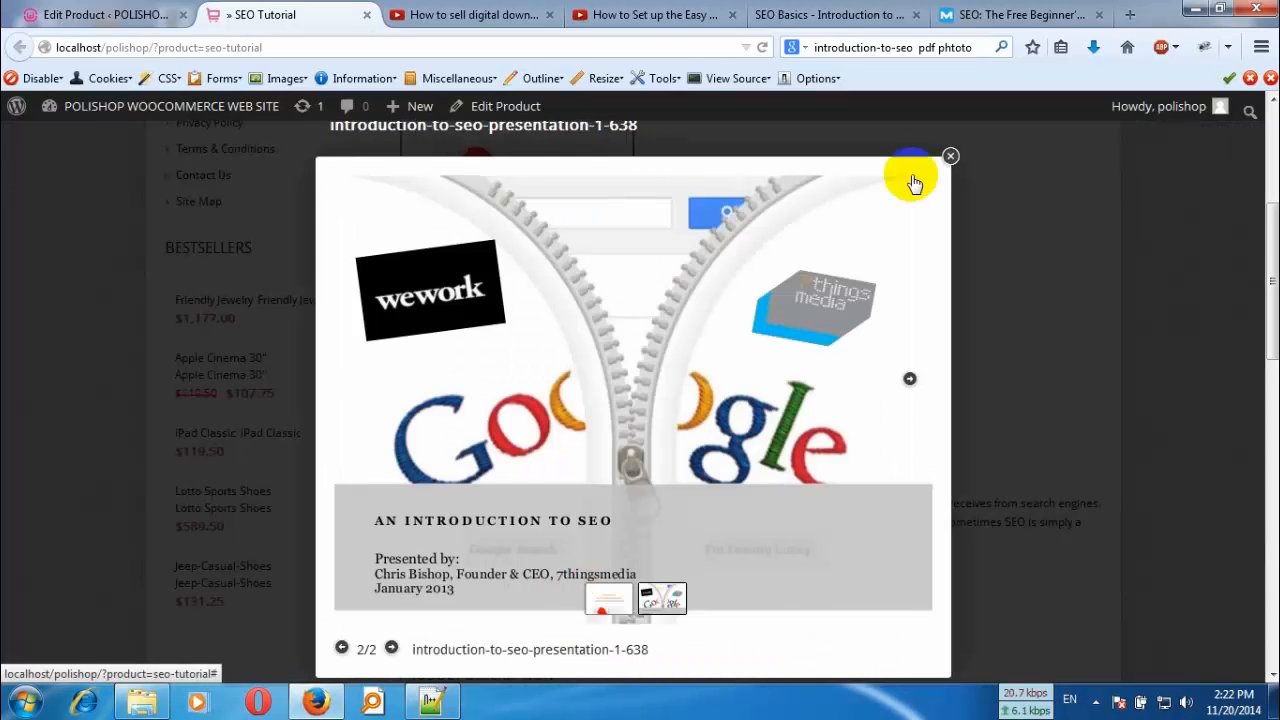
pyautogui.click(948, 156)
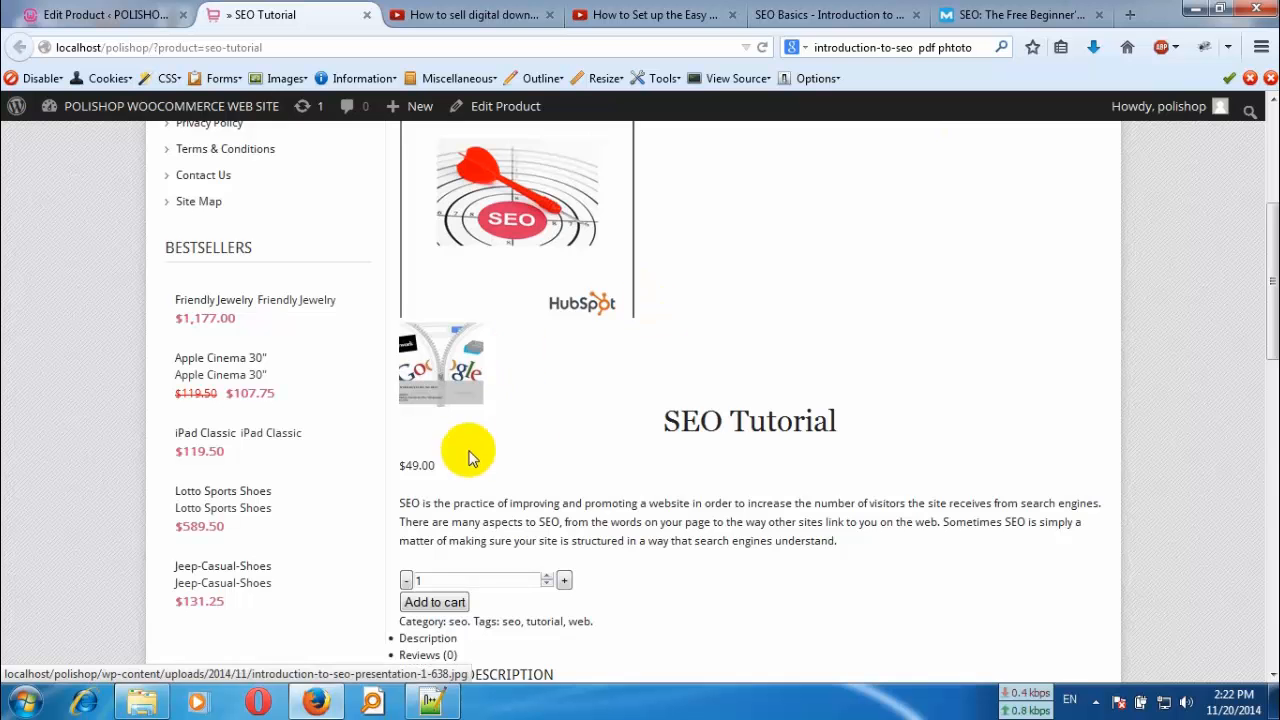
# - Add one SEO Tutorial to the cart and remove the web design product from the cart
pyautogui.scroll(-2, 560, 450)
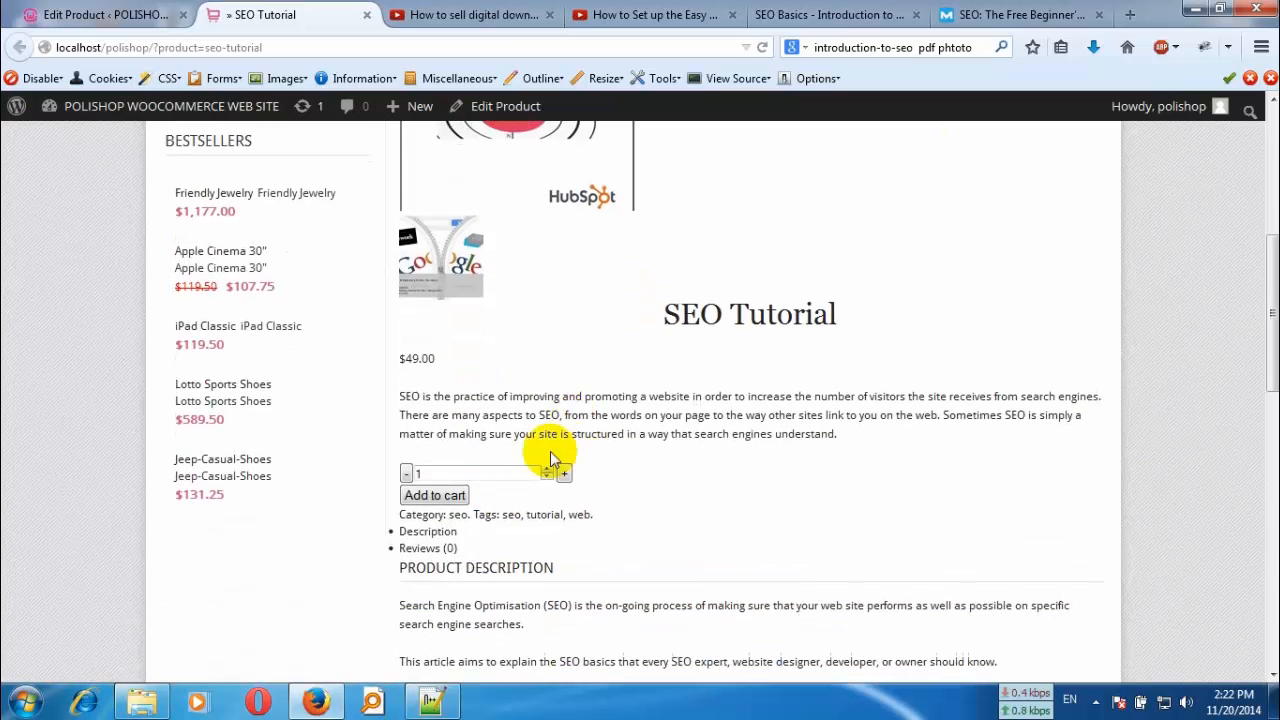
pyautogui.click(436, 496)
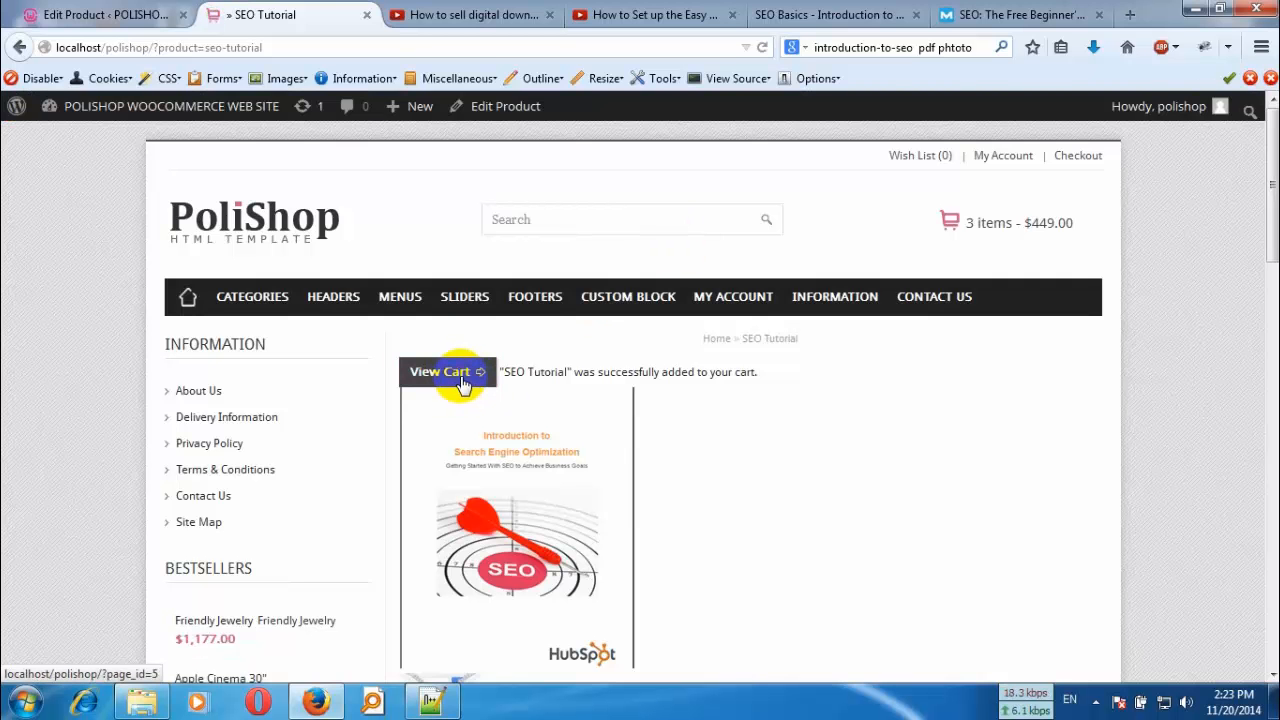
pyautogui.click(463, 385)
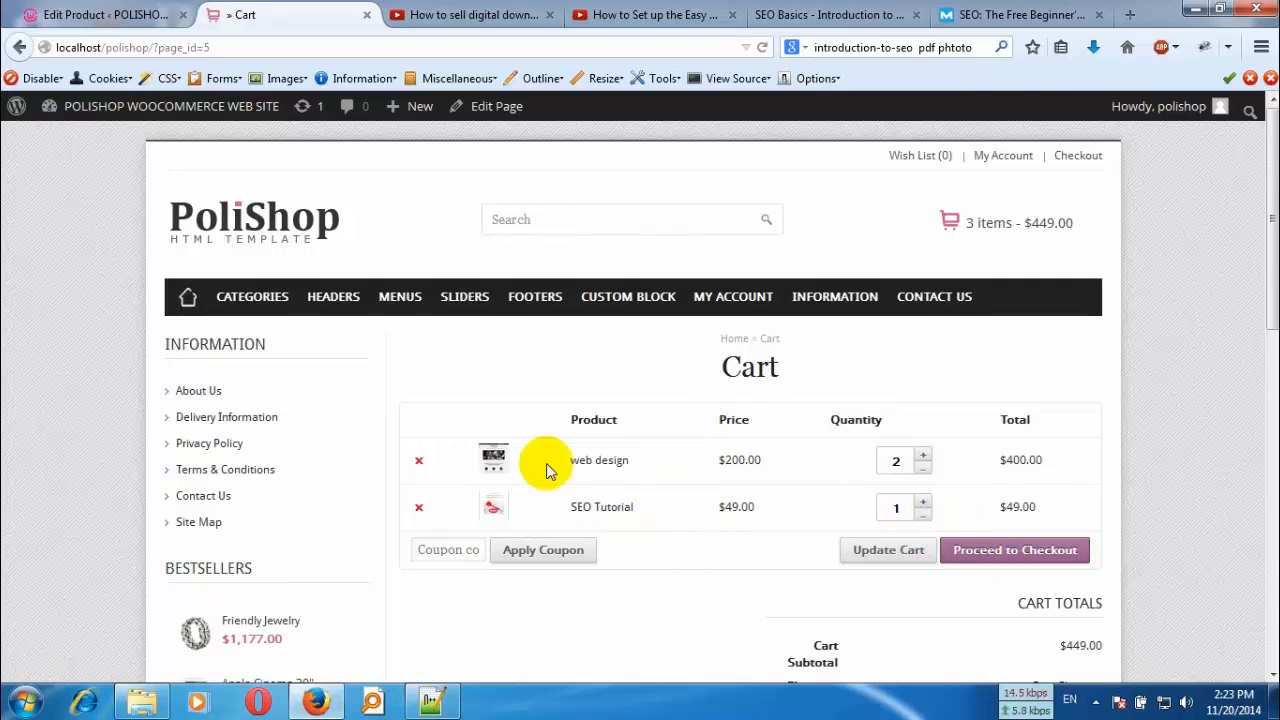
pyautogui.click(418, 463)
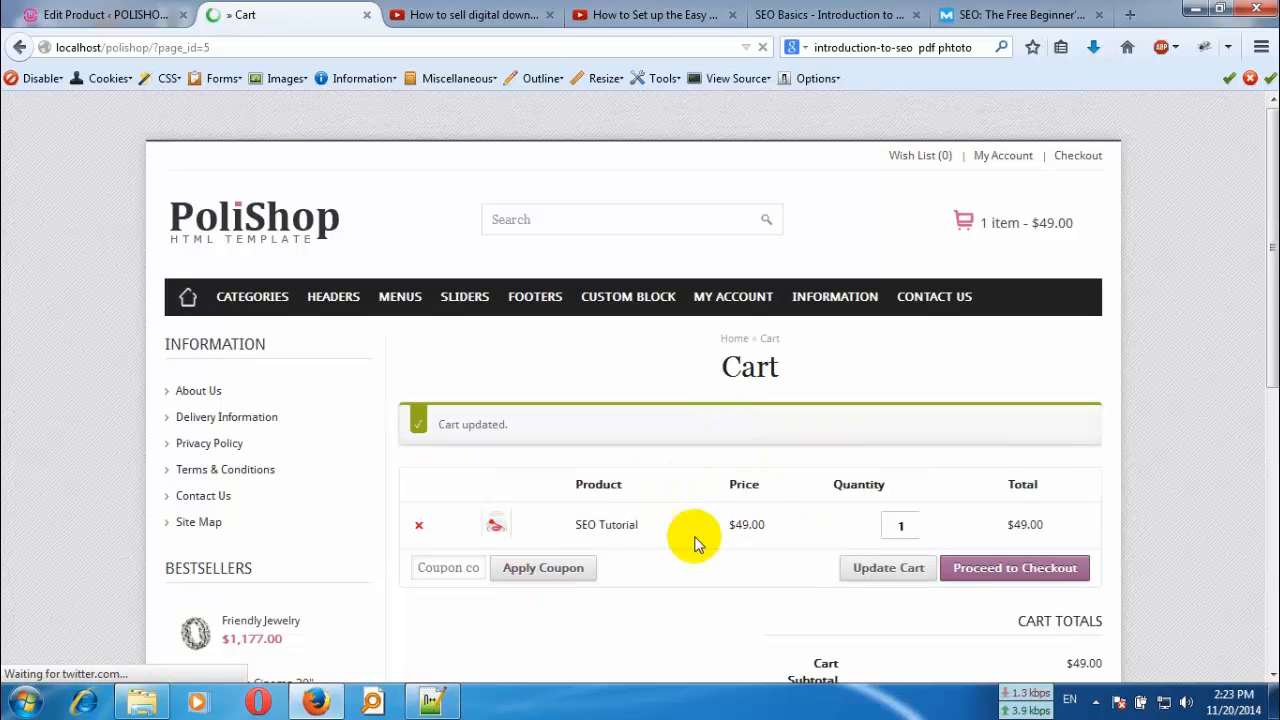
# - Check out the SEO Tutorial with the prefilled billing details, choosing PayPal as the payment method, and proceed to PayPal
pyautogui.click(1007, 576)
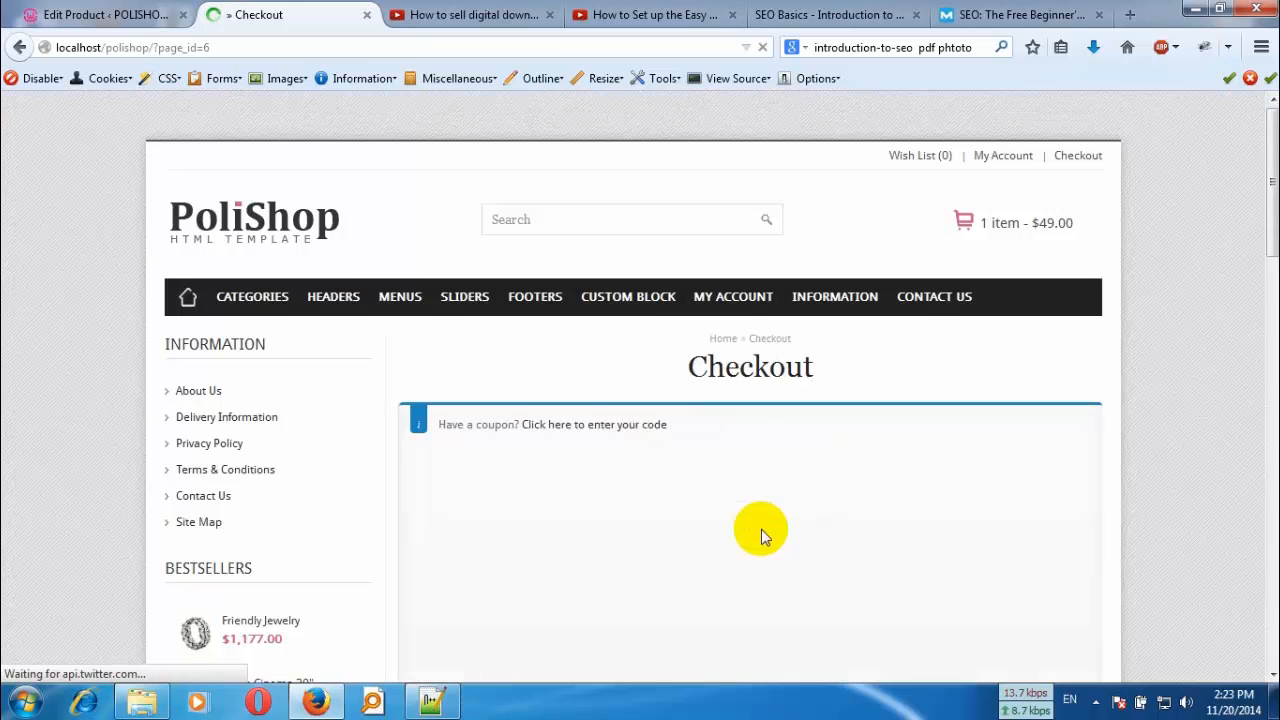
pyautogui.scroll(-5, 661, 472)
pyautogui.scroll(-5, 652, 447)
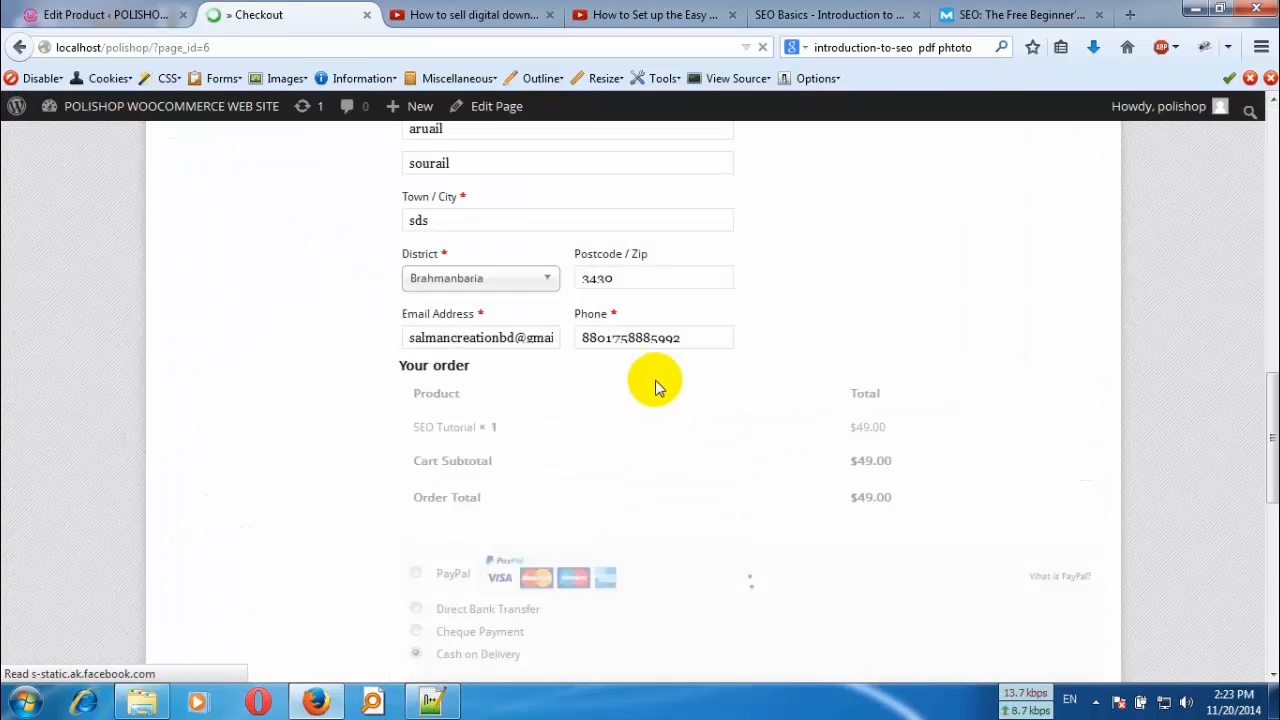
pyautogui.scroll(-2, 671, 420)
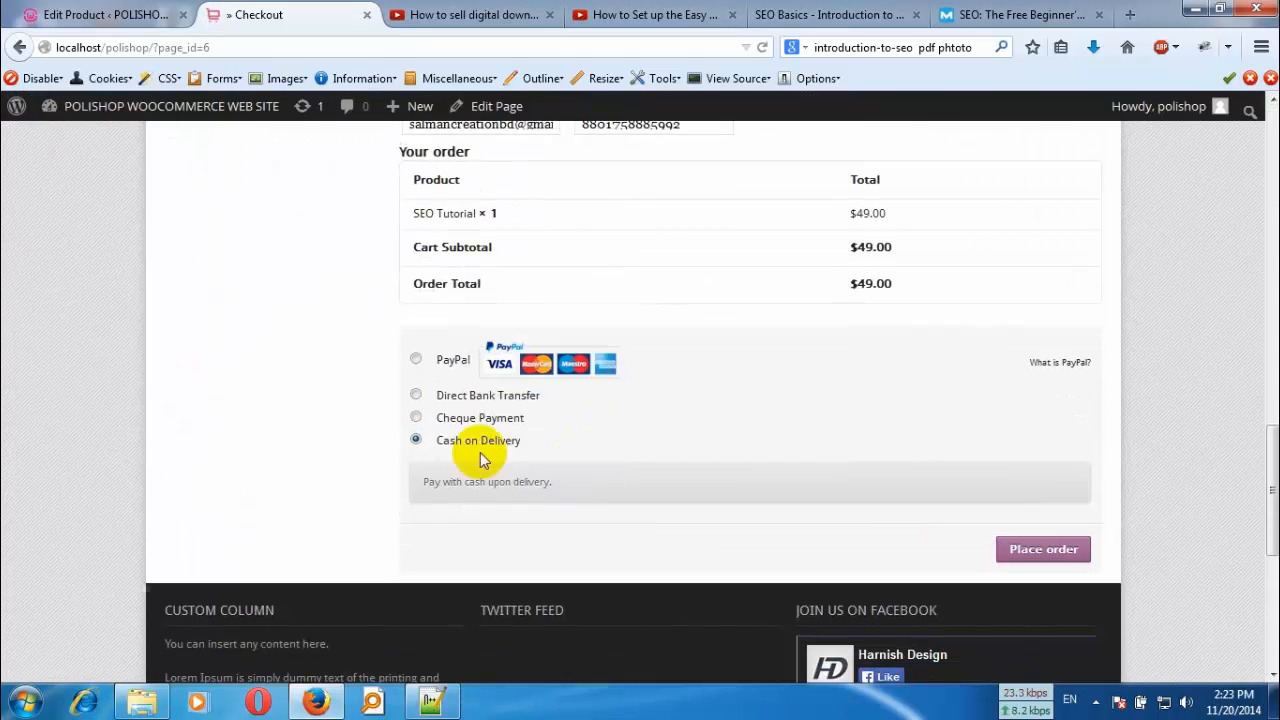
pyautogui.click(416, 360)
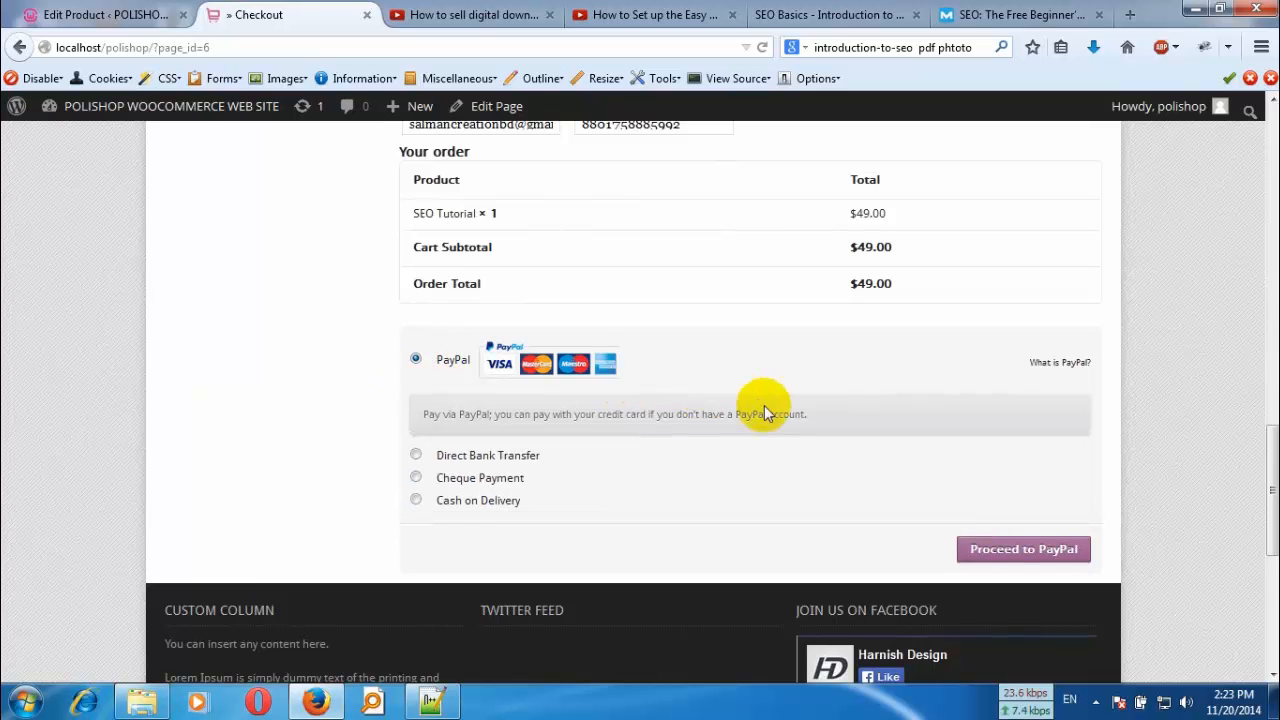
pyautogui.scroll(7, 808, 414)
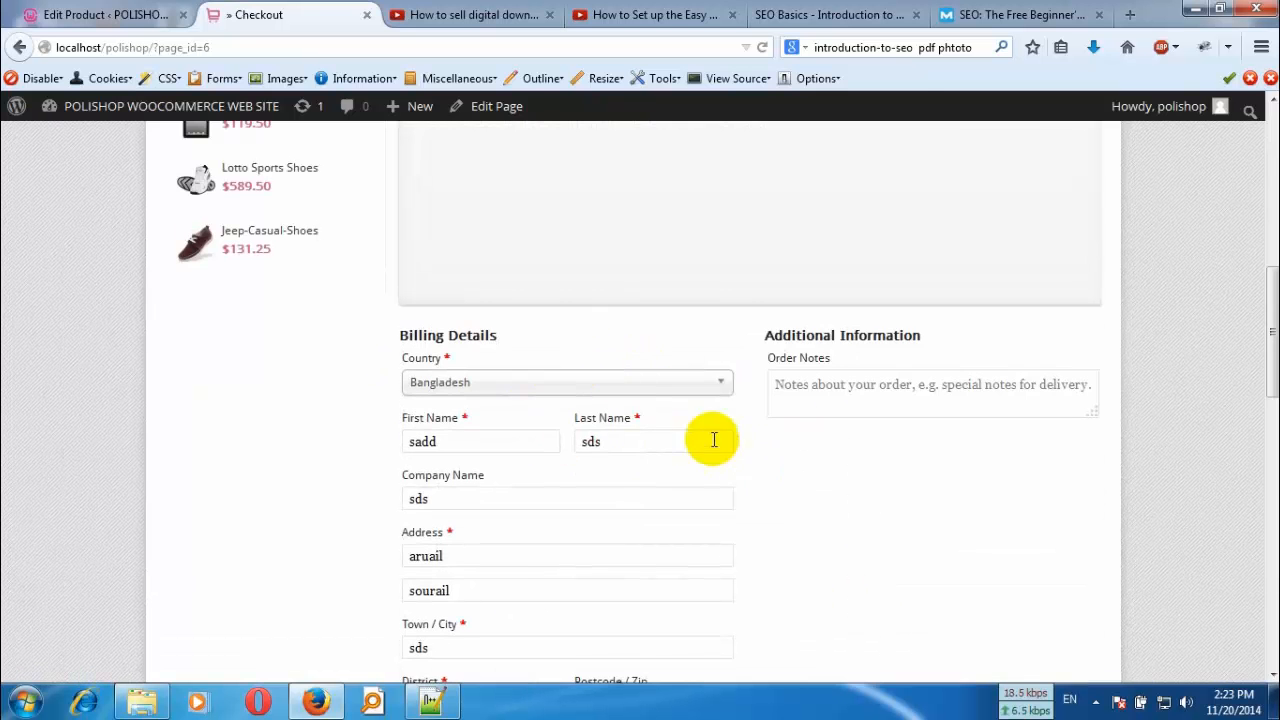
pyautogui.scroll(-5, 594, 455)
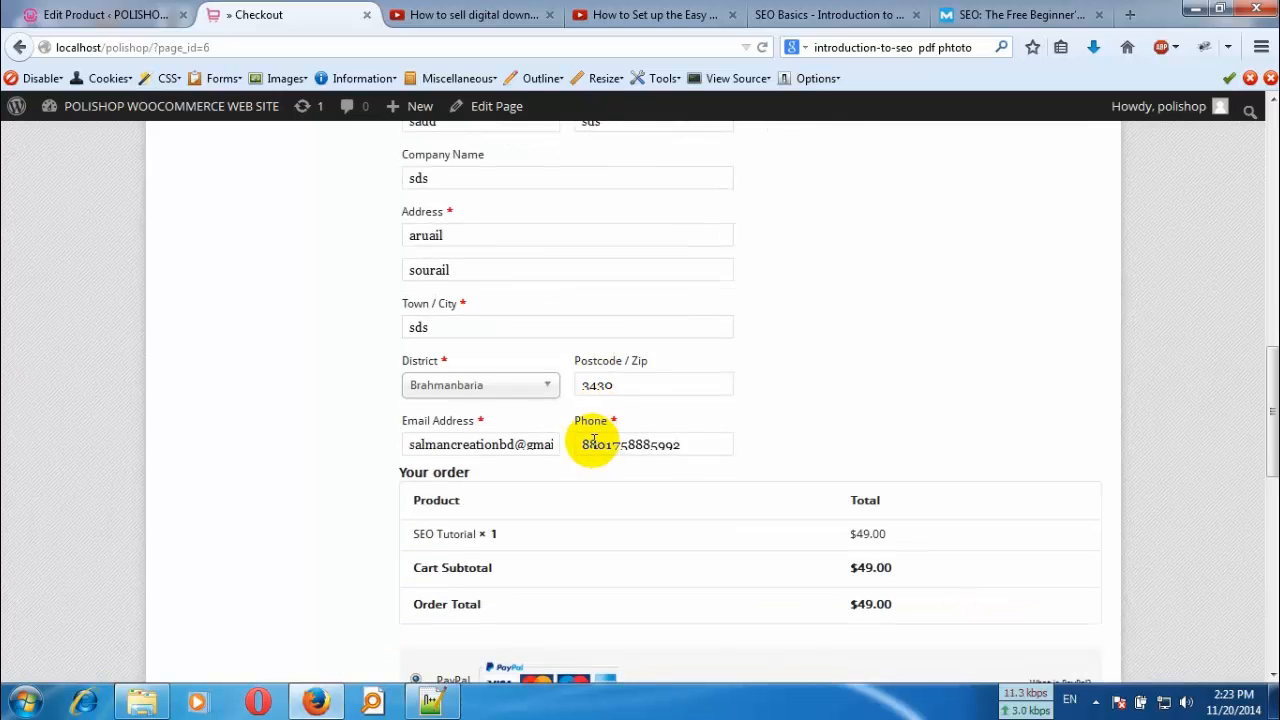
pyautogui.scroll(-2, 706, 449)
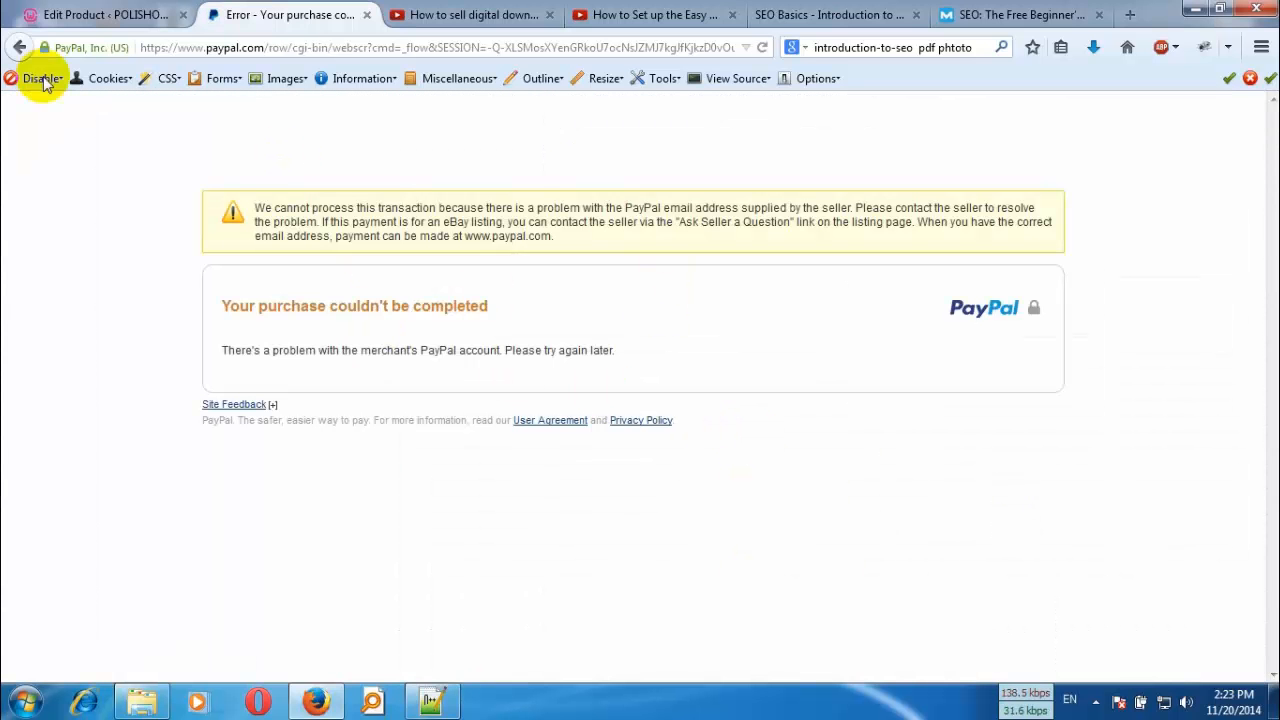
# - Go back from the PayPal page to the store's checkout page and look over the form
pyautogui.click(18, 48)
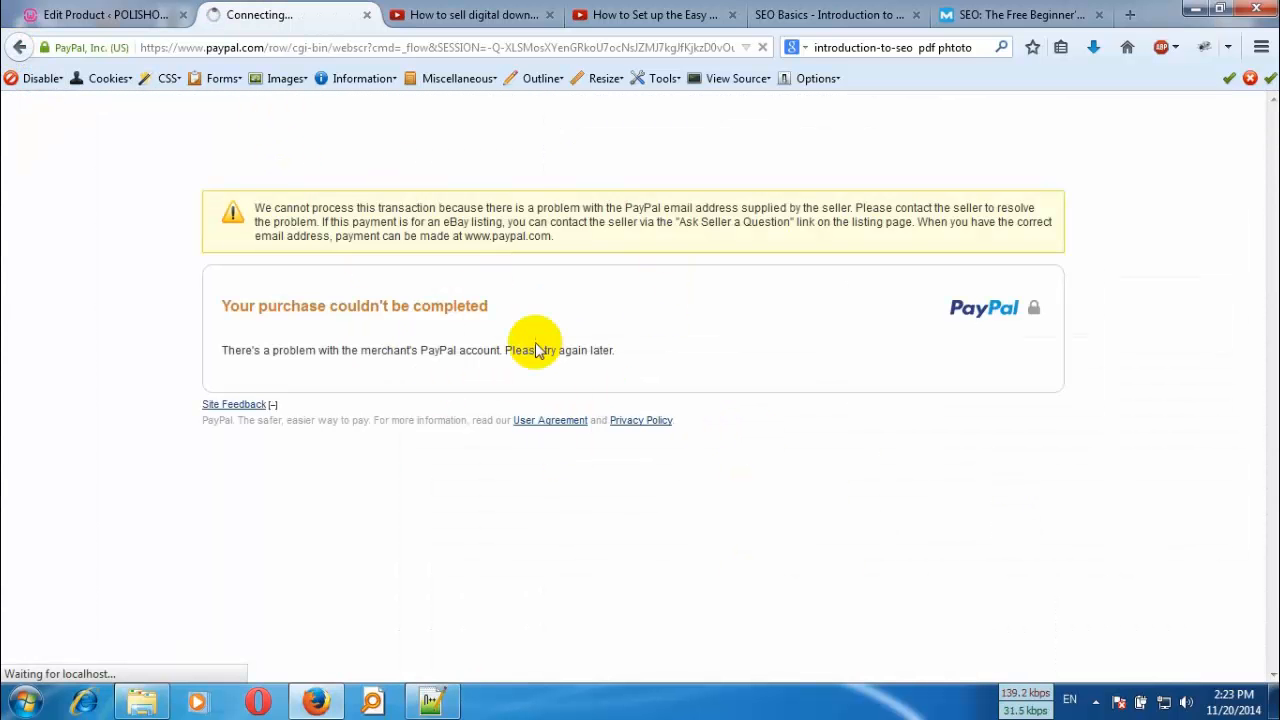
pyautogui.scroll(3, 463, 357)
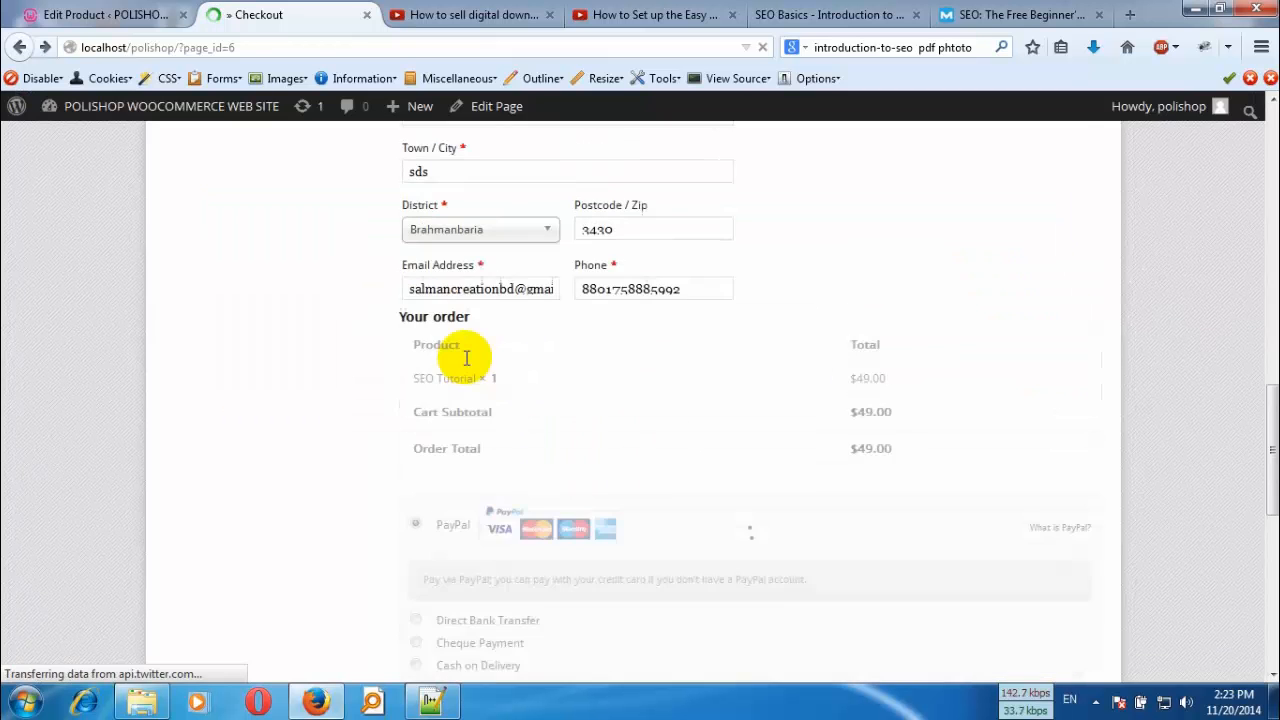
pyautogui.scroll(3, 442, 340)
pyautogui.scroll(10, 445, 342)
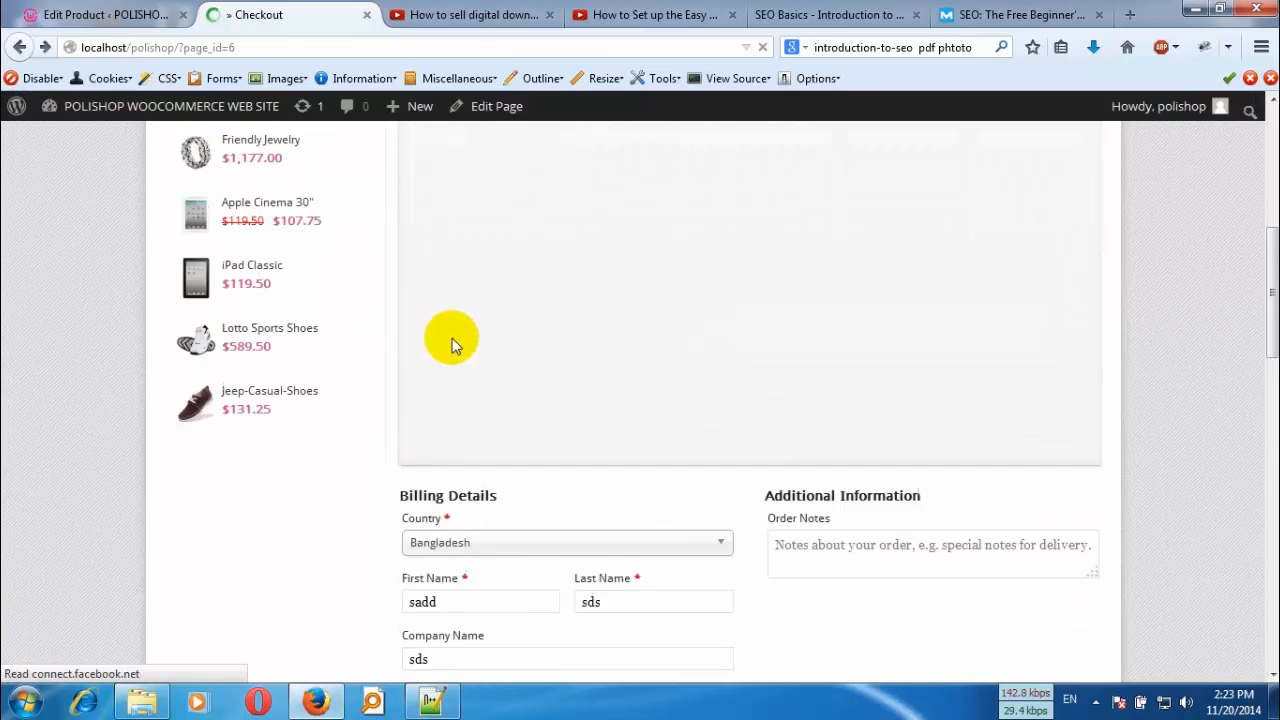
pyautogui.scroll(1, 450, 350)
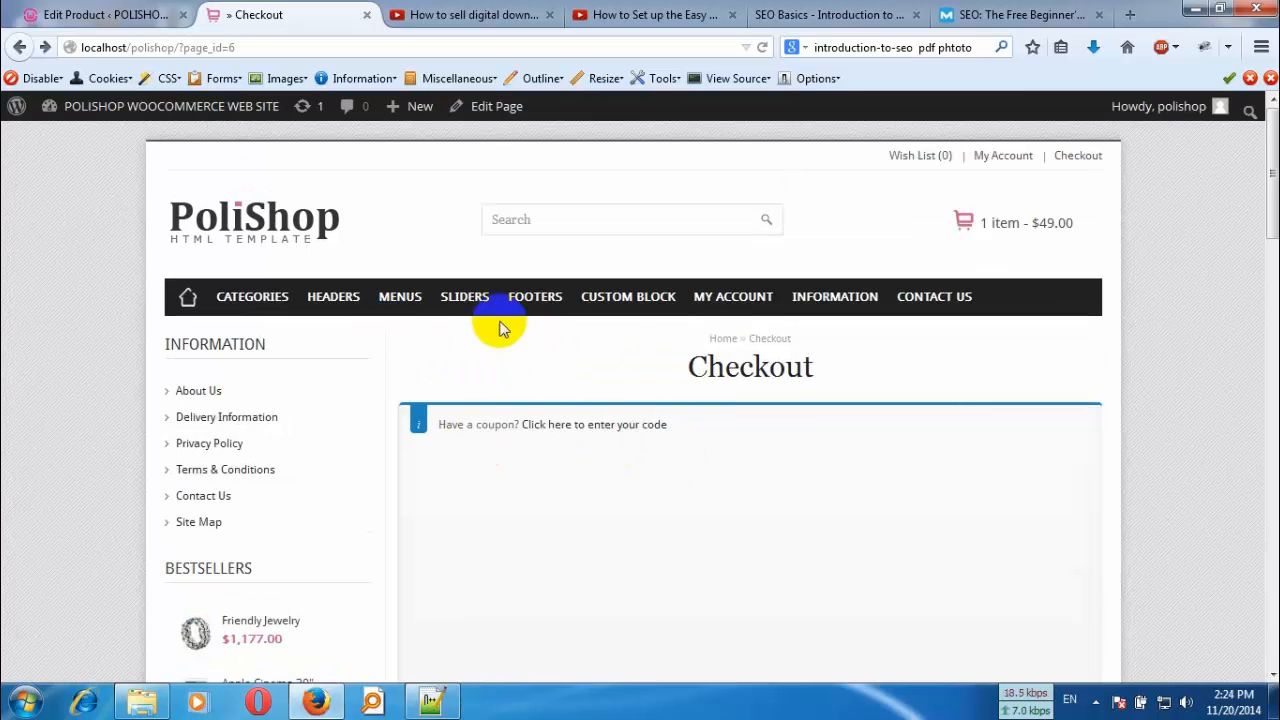
# - Switch to the store's WordPress admin and open the WooCommerce orders list
pyautogui.click(150, 15)
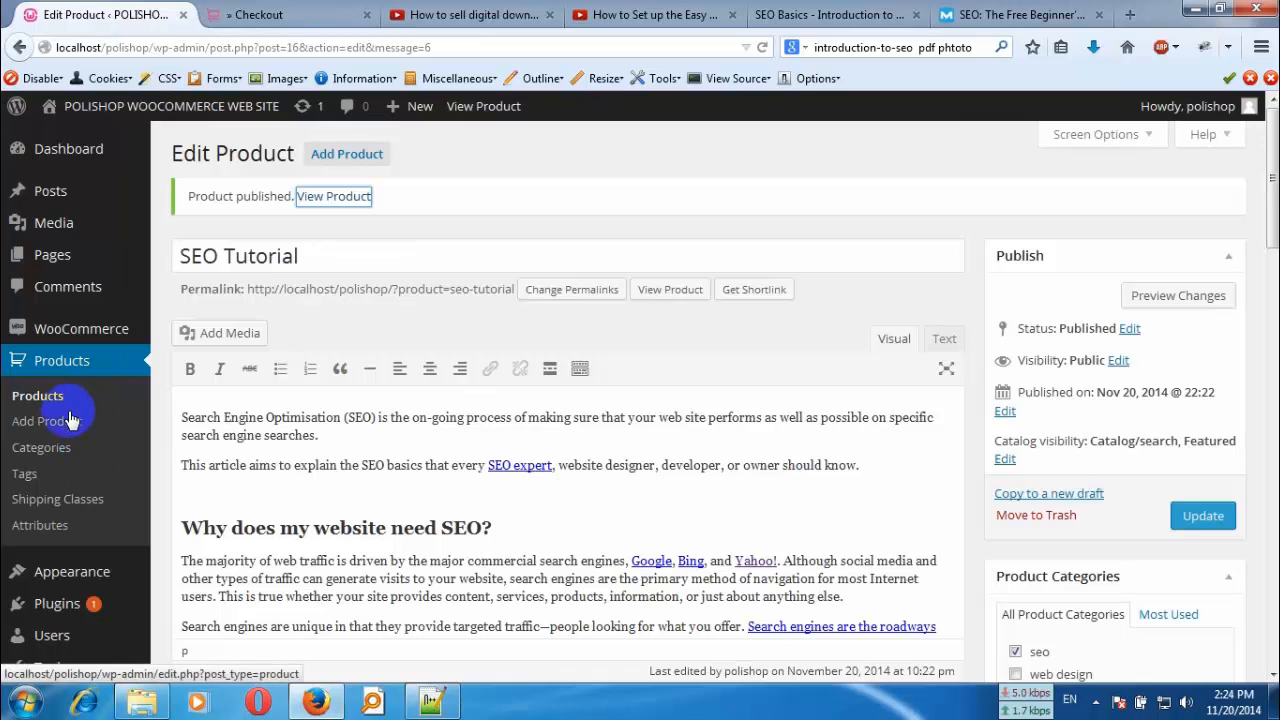
pyautogui.moveTo(108, 330)
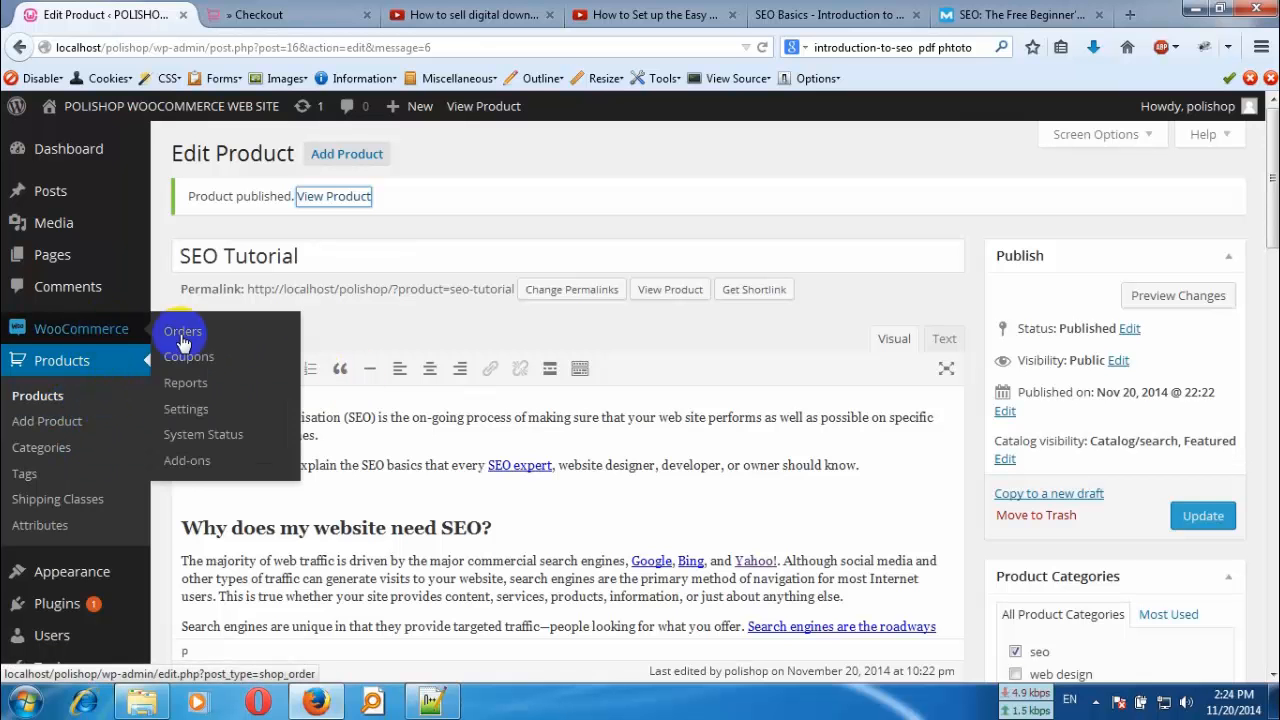
pyautogui.click(205, 343)
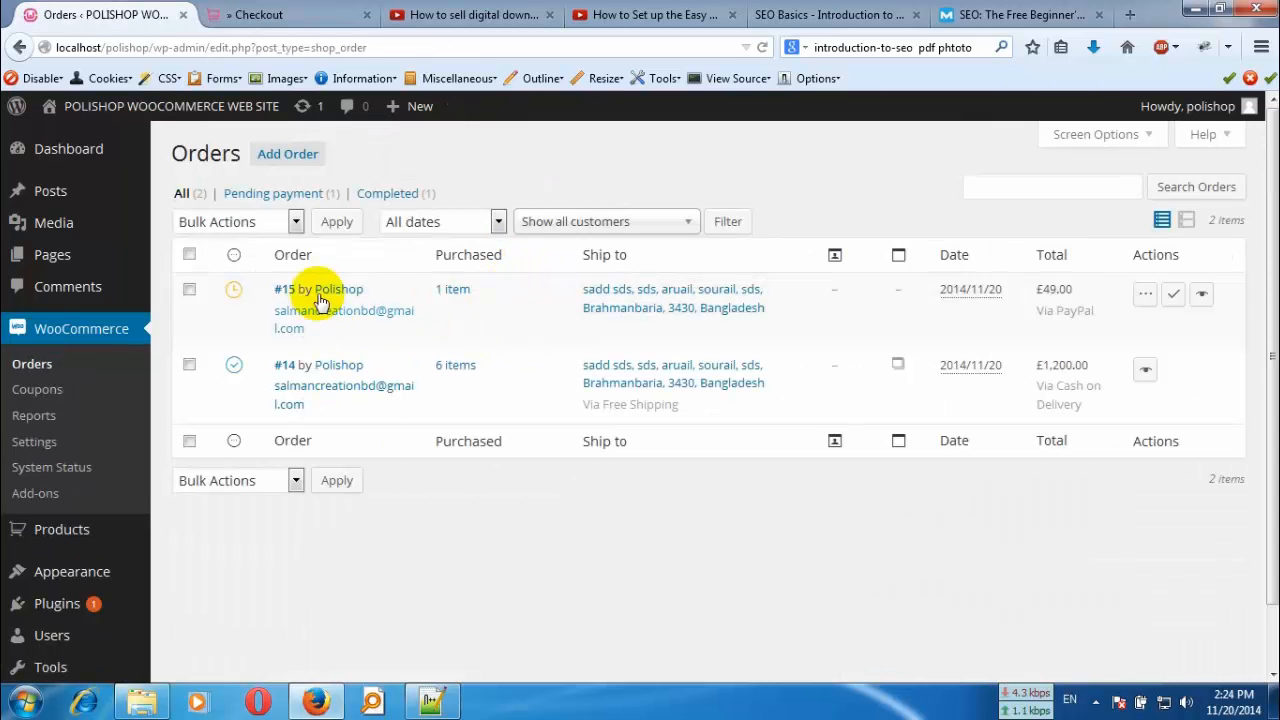
# - Open the customer profile linked to the pending PayPal order, check its contact info, and return to the orders list
pyautogui.moveTo(330, 345)
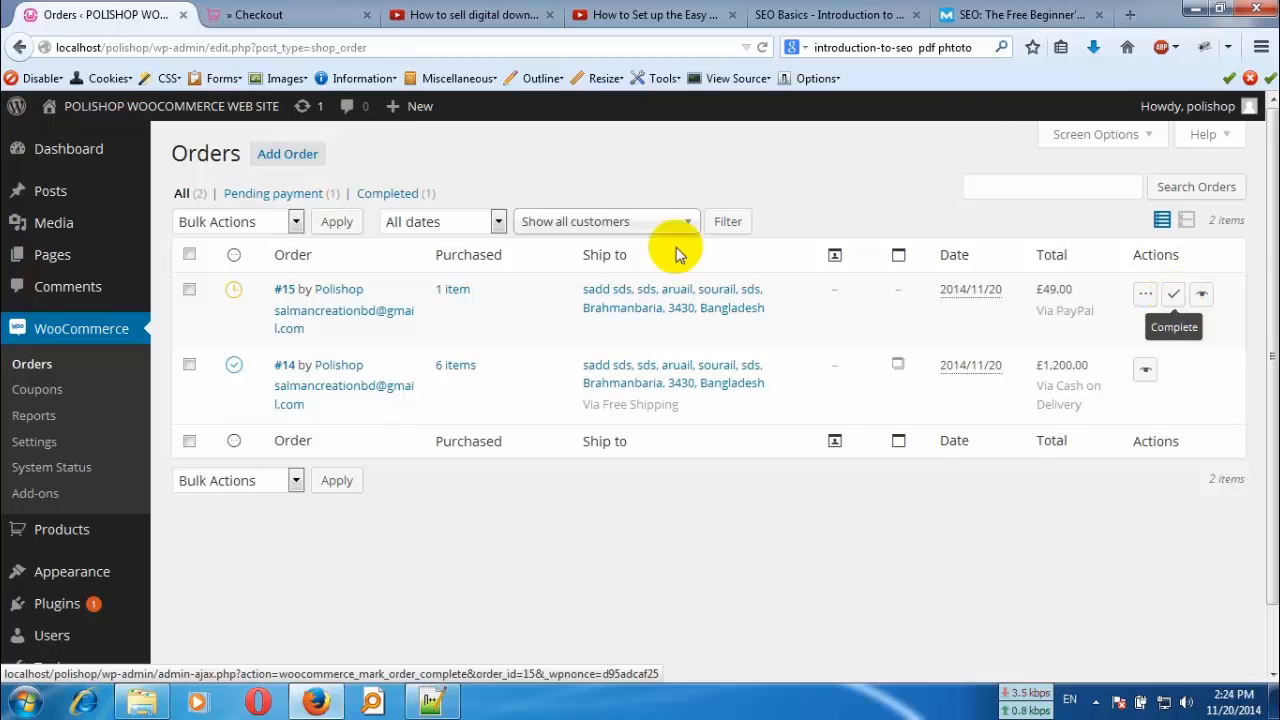
pyautogui.click(342, 295)
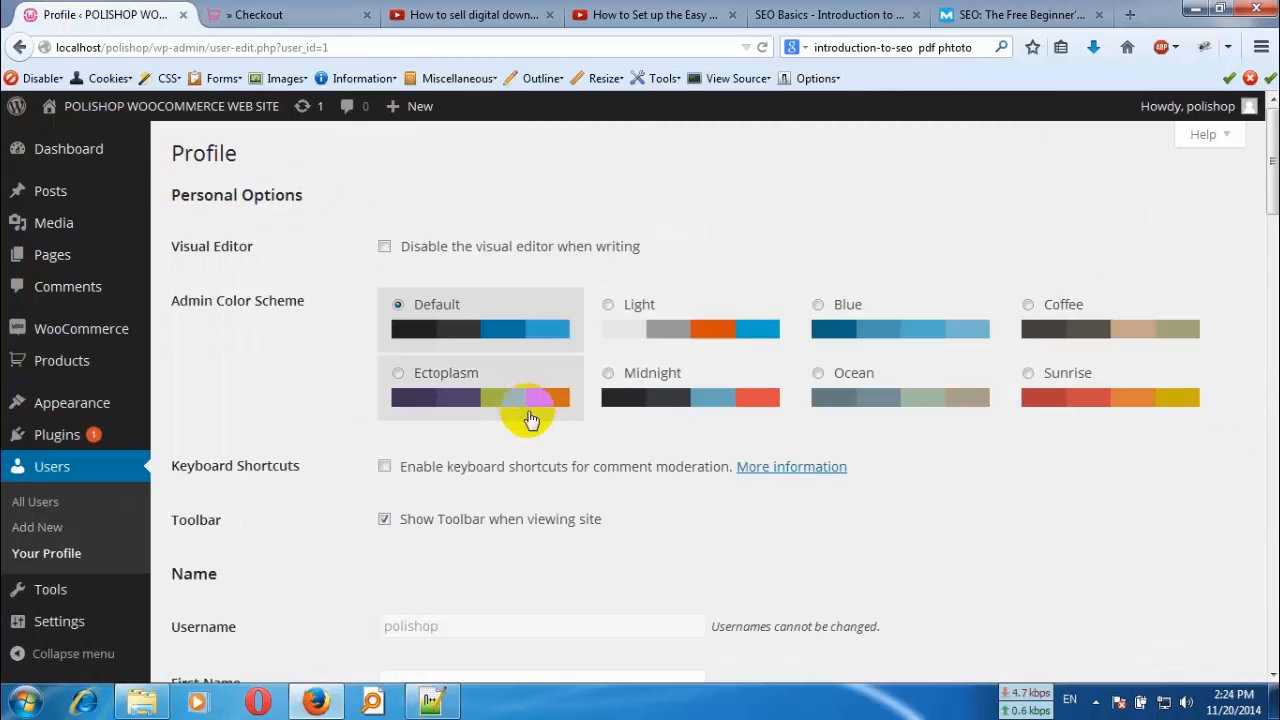
pyautogui.scroll(-10, 530, 420)
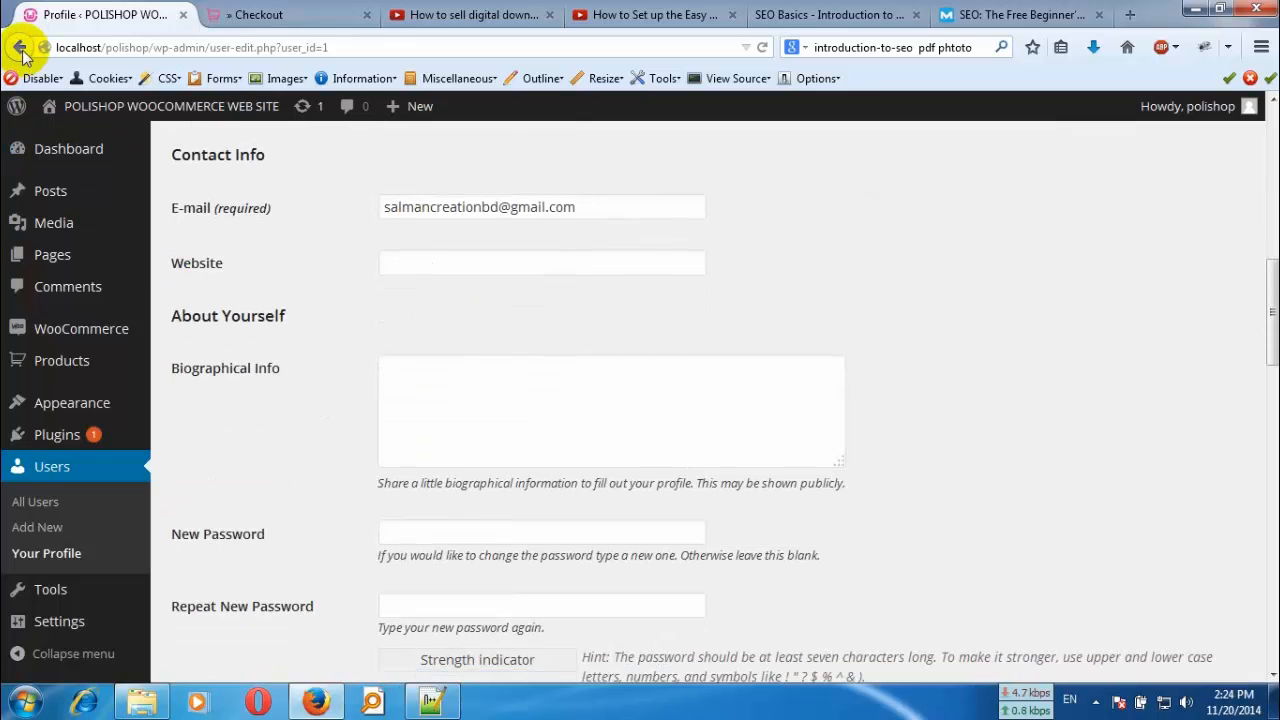
pyautogui.click(19, 47)
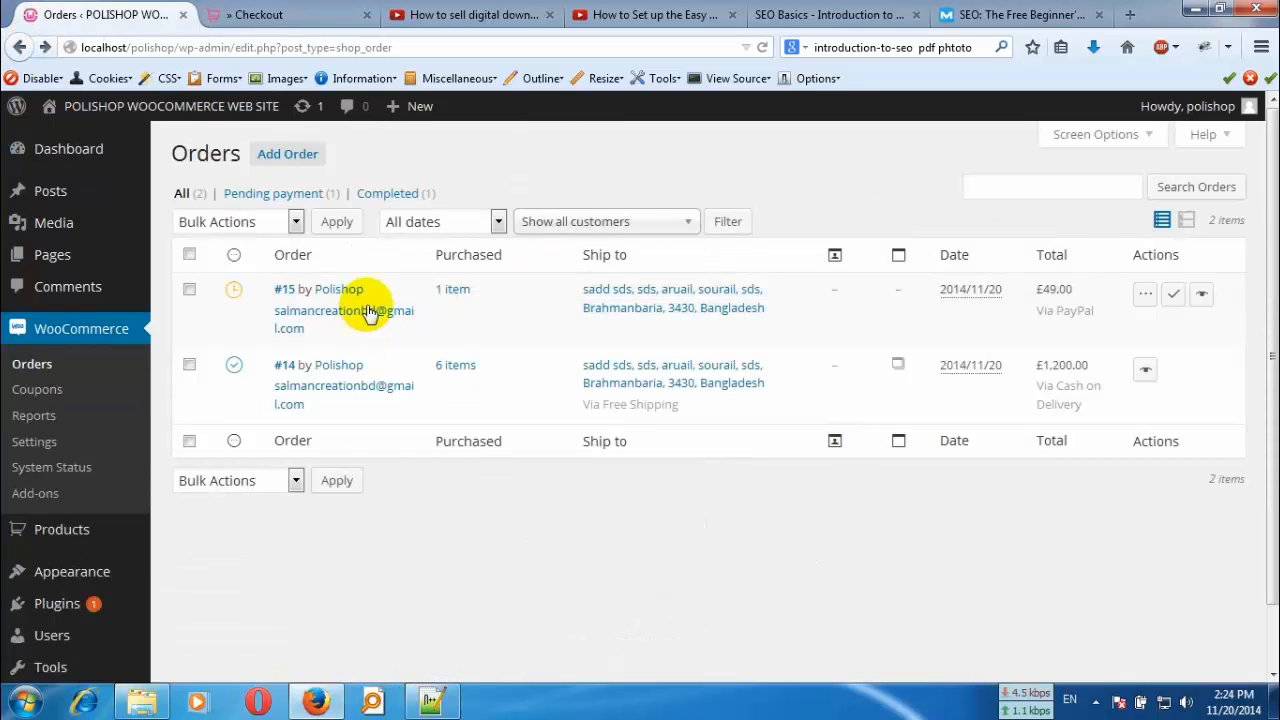
# - Check the billing details of the pending PayPal order, then open it and review its items, totals and downloadable product permissions
pyautogui.moveTo(366, 320)
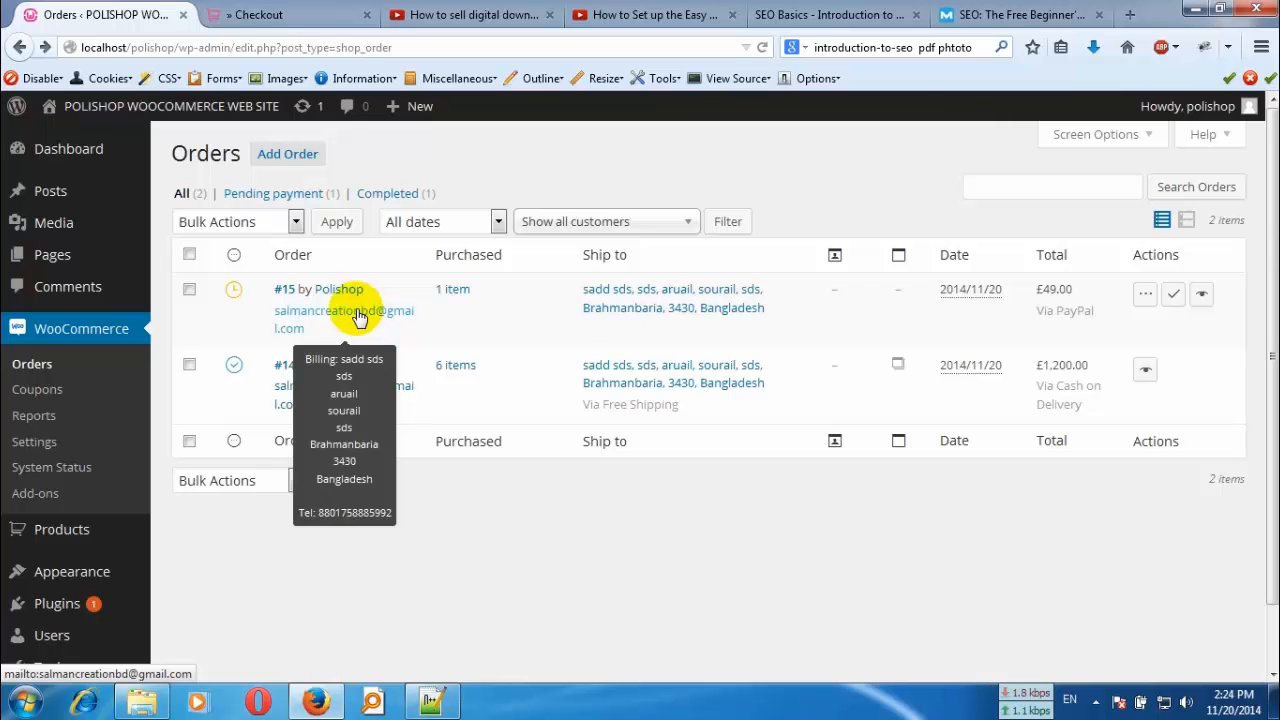
pyautogui.click(1207, 301)
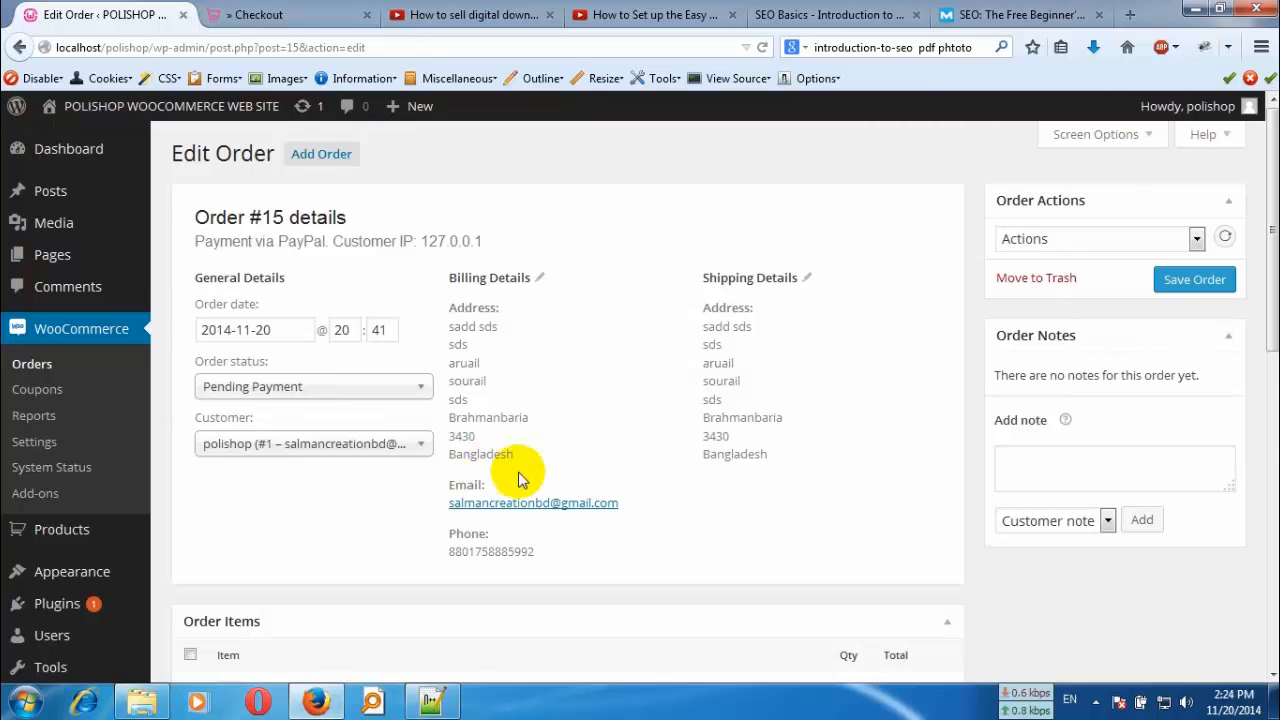
pyautogui.scroll(-5, 589, 480)
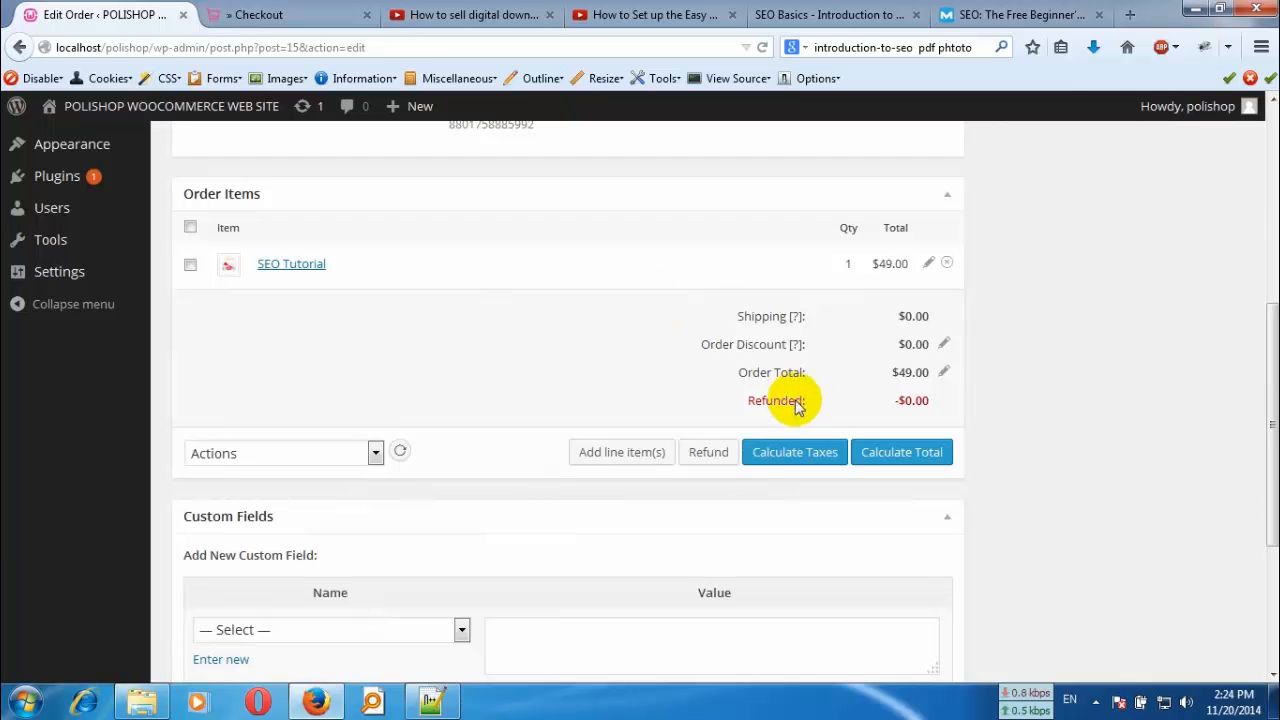
pyautogui.scroll(-3, 450, 446)
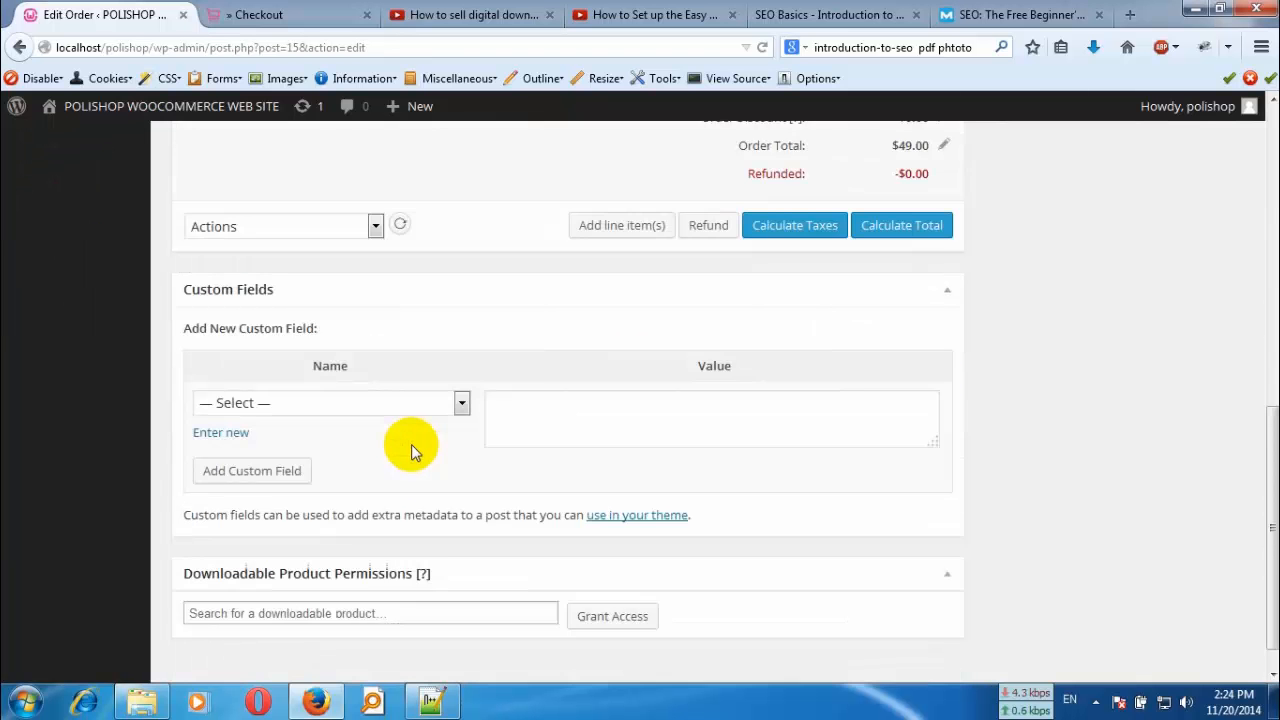
pyautogui.scroll(10, 450, 380)
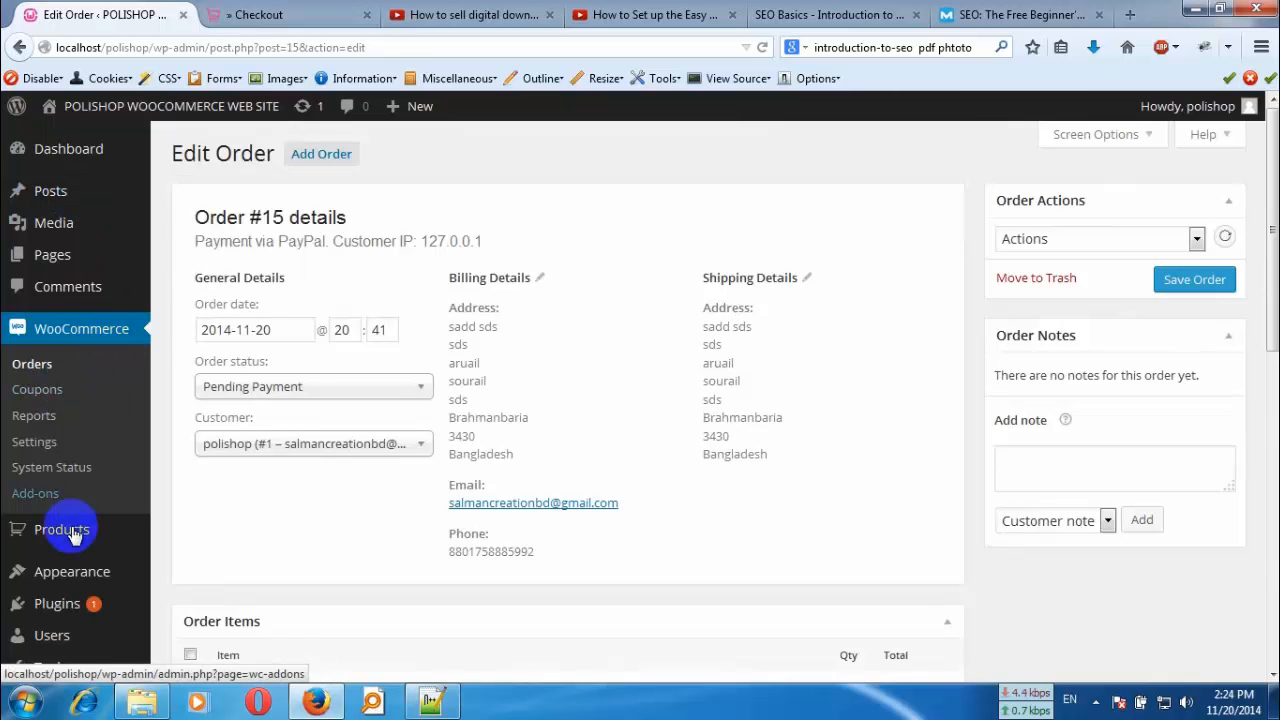
# - Open a blank new product form and look through its sections down to the short description
pyautogui.moveTo(72, 533)
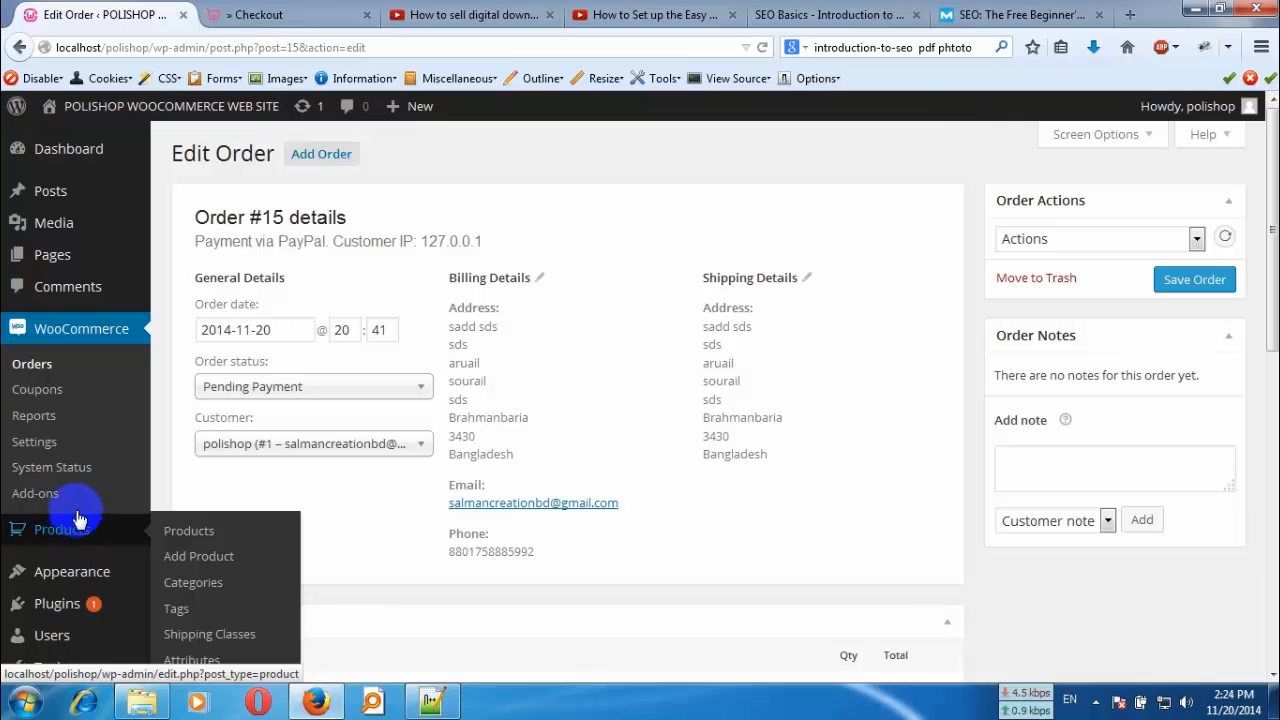
pyautogui.click(199, 556)
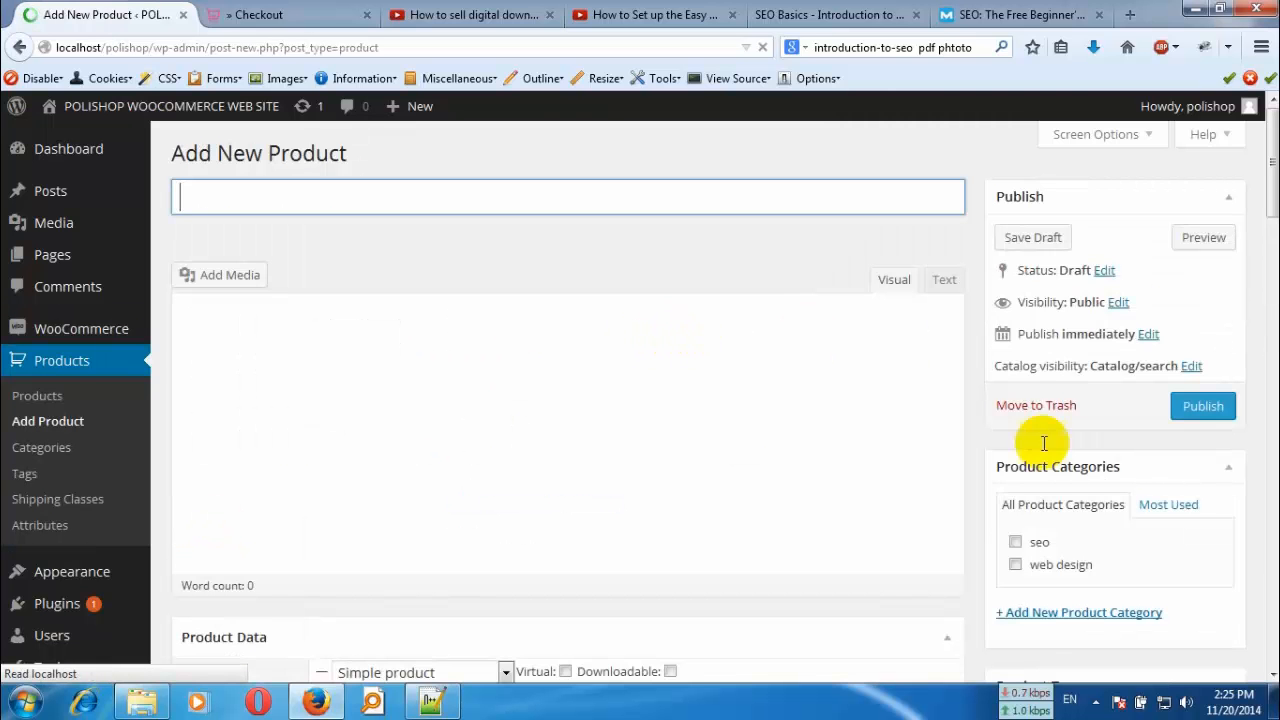
pyautogui.scroll(-10, 523, 360)
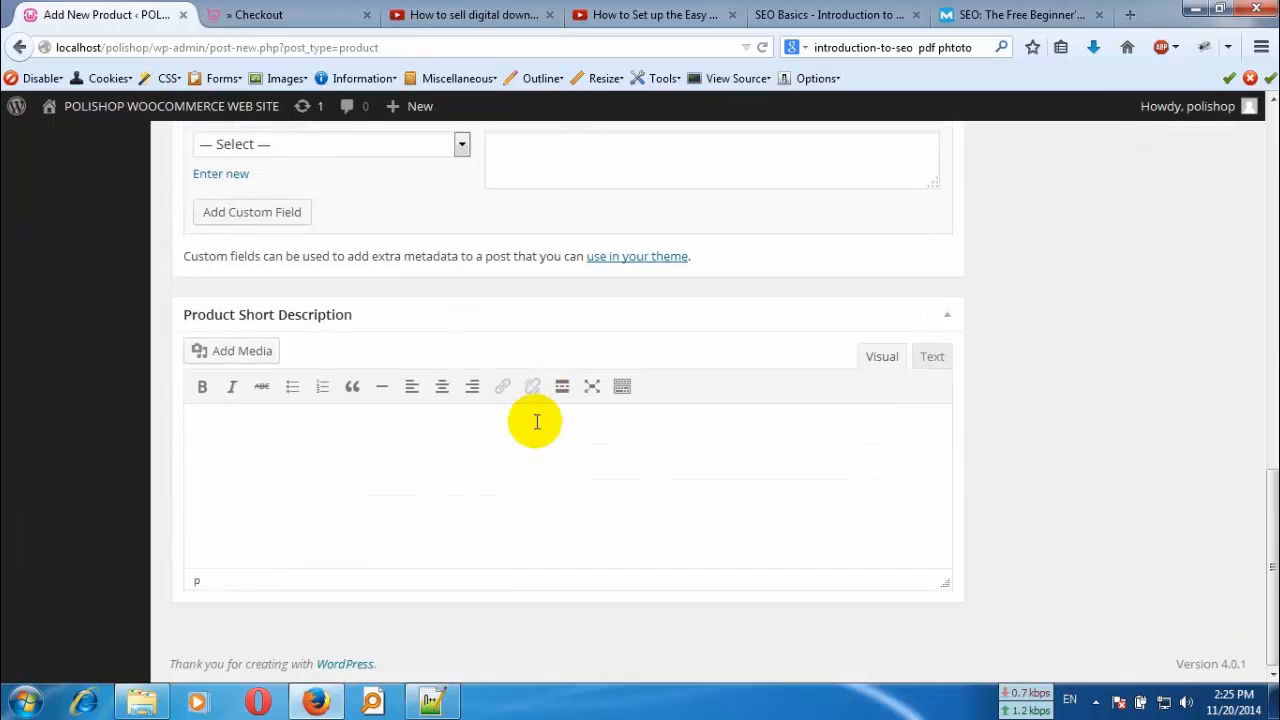
pyautogui.scroll(7, 285, 213)
pyautogui.scroll(3, 285, 213)
# - Switch to the store's Checkout page and look it over
pyautogui.click(250, 14)
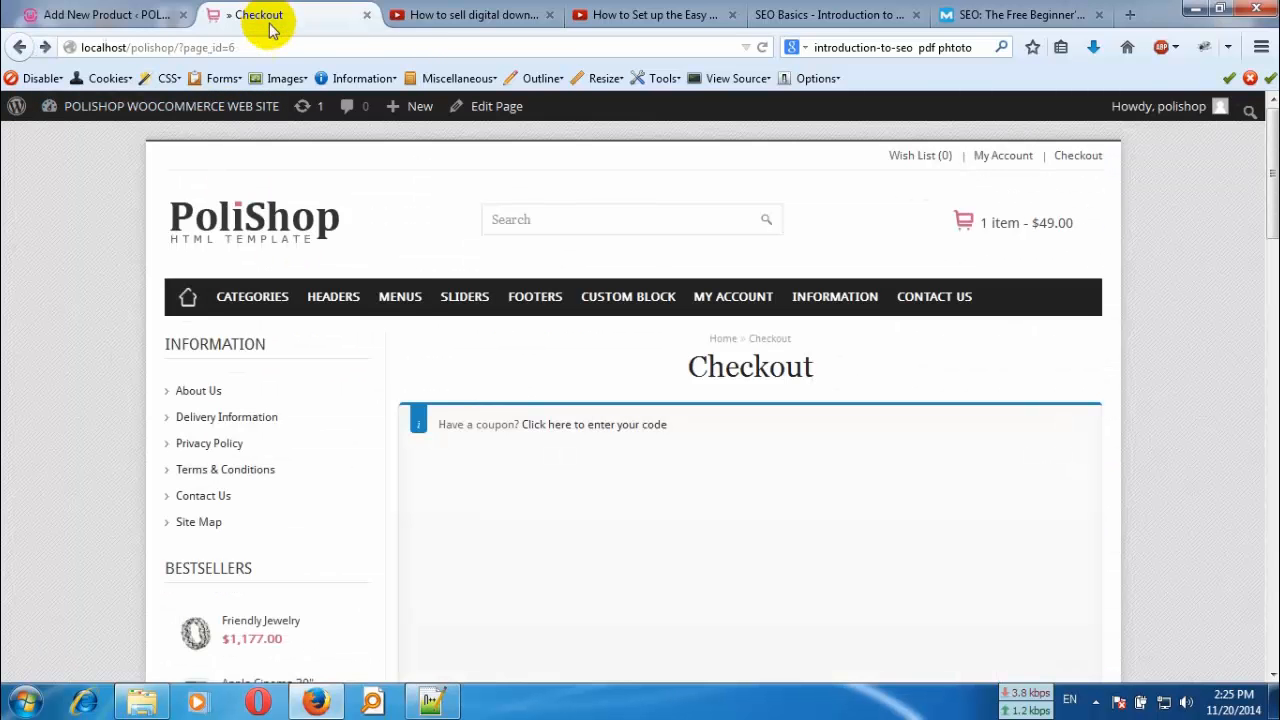
pyautogui.moveTo(430, 330)
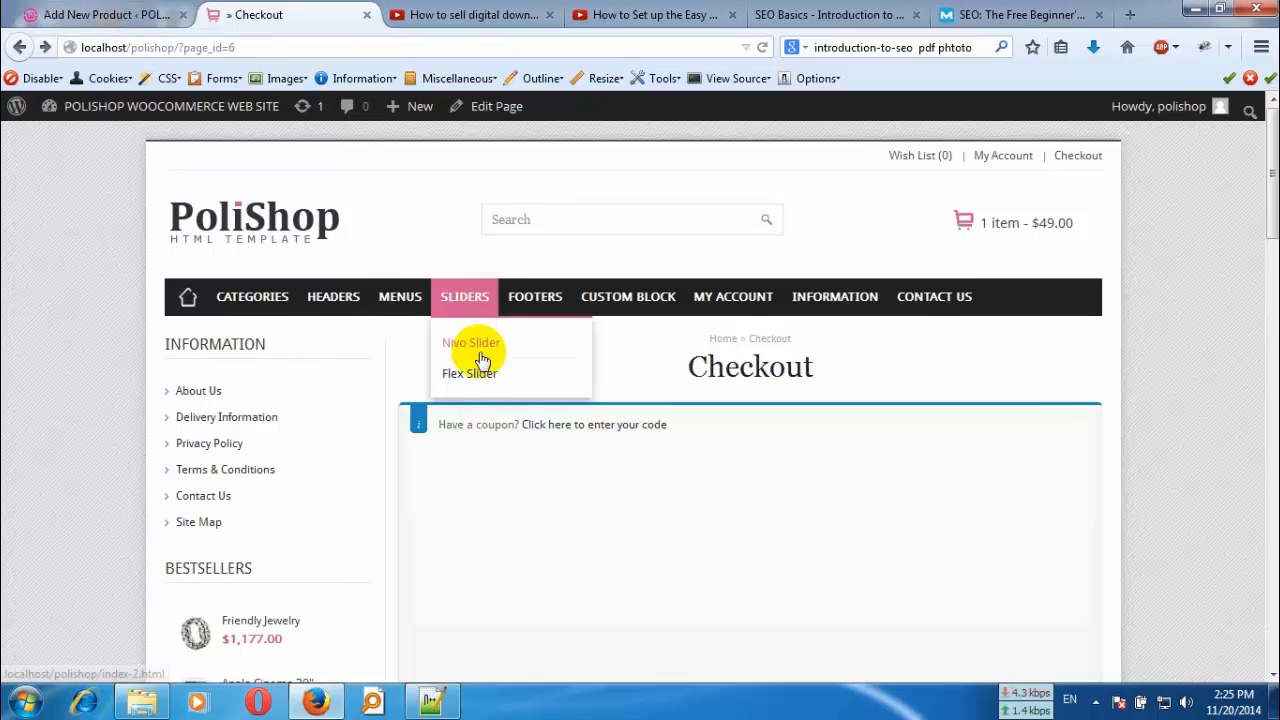
pyautogui.scroll(-6, 543, 457)
pyautogui.scroll(-3, 503, 413)
pyautogui.scroll(9, 449, 343)
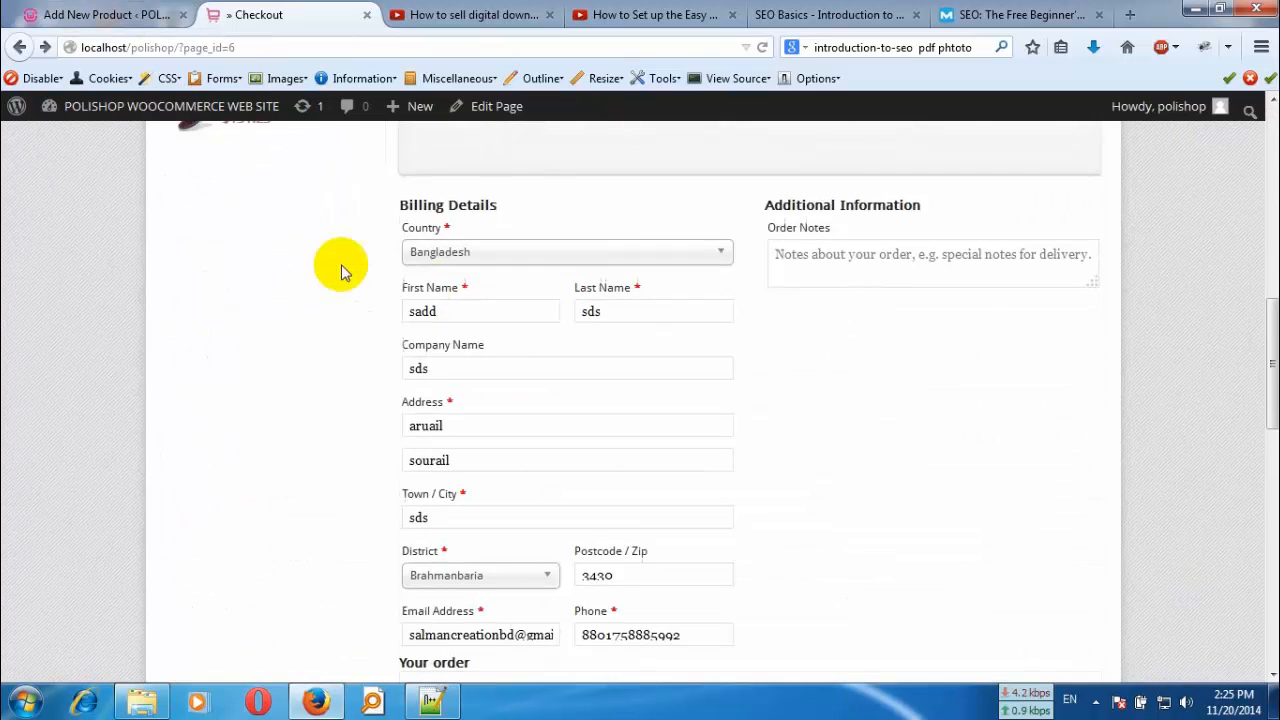
# - Return to the WordPress admin and open the products list
pyautogui.click(91, 16)
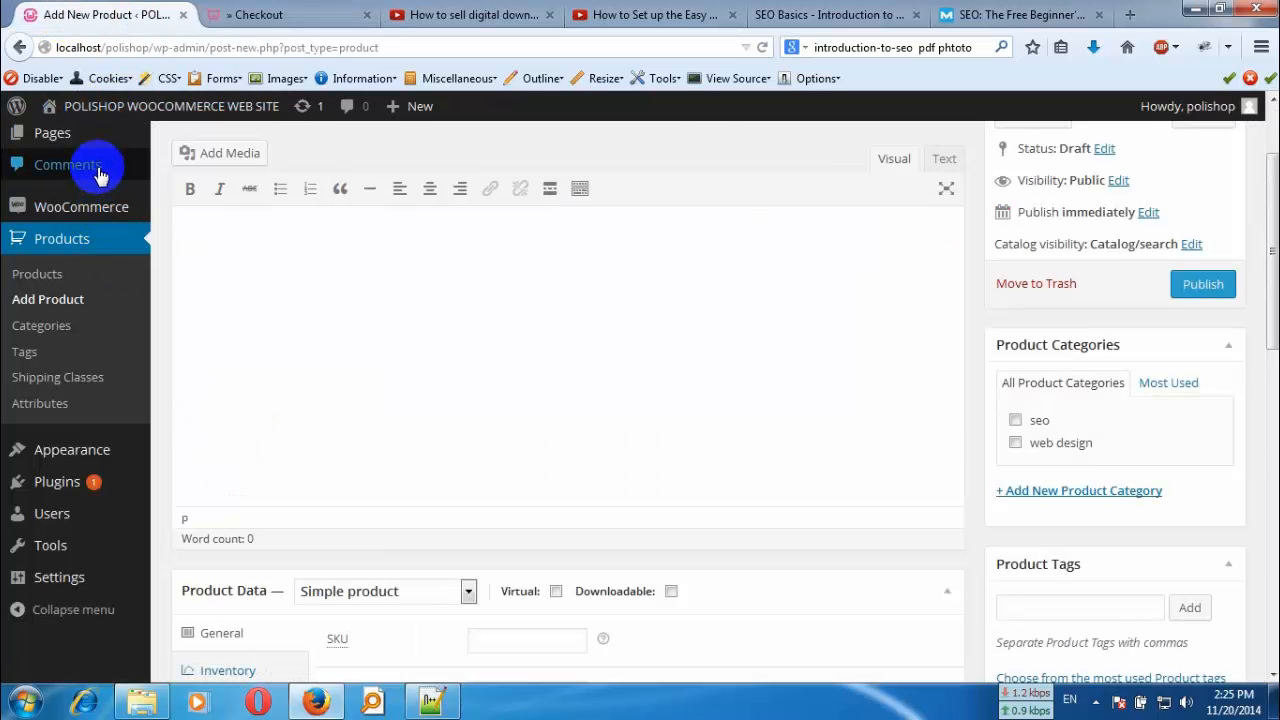
pyautogui.moveTo(95, 150)
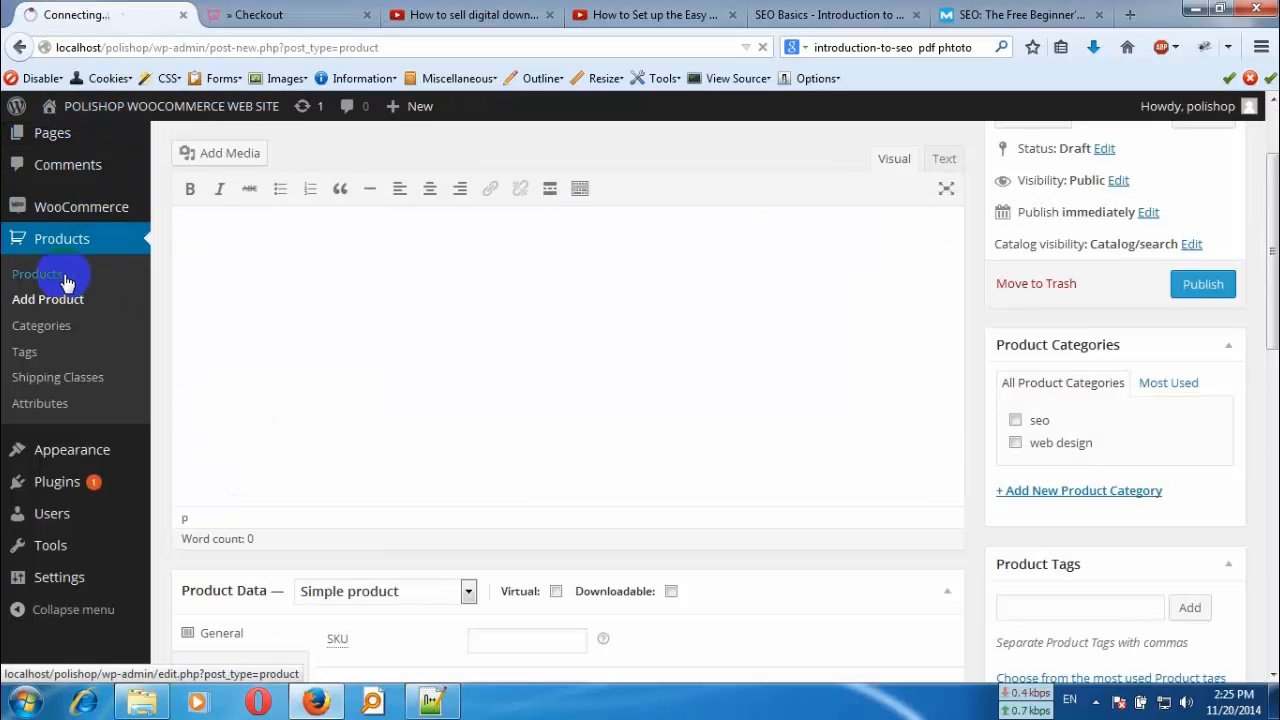